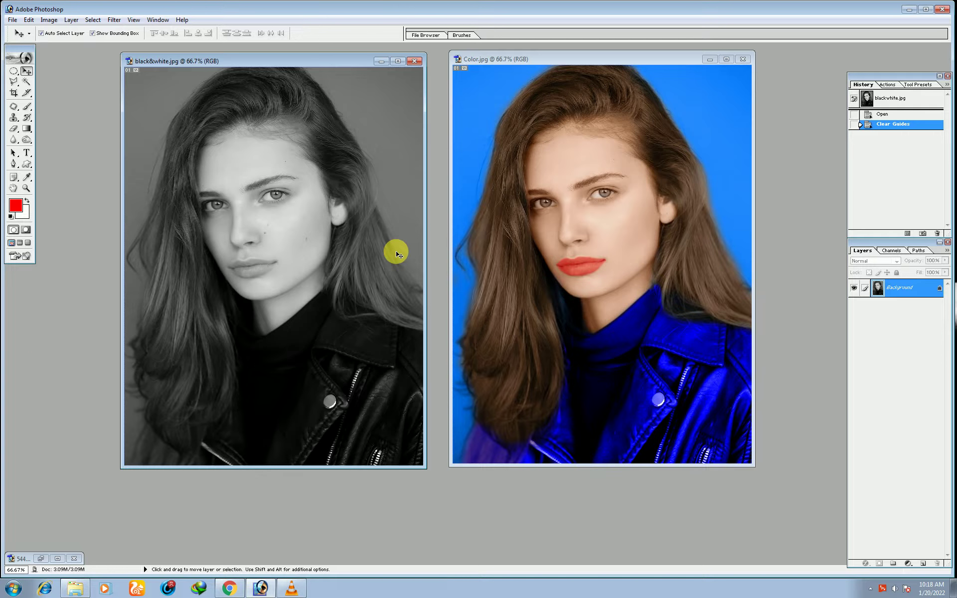
Bring the black-and-white portrait to the front, maximized and zoomed to 100%.
{"action": "left_click", "coordinate": [41, 558]}
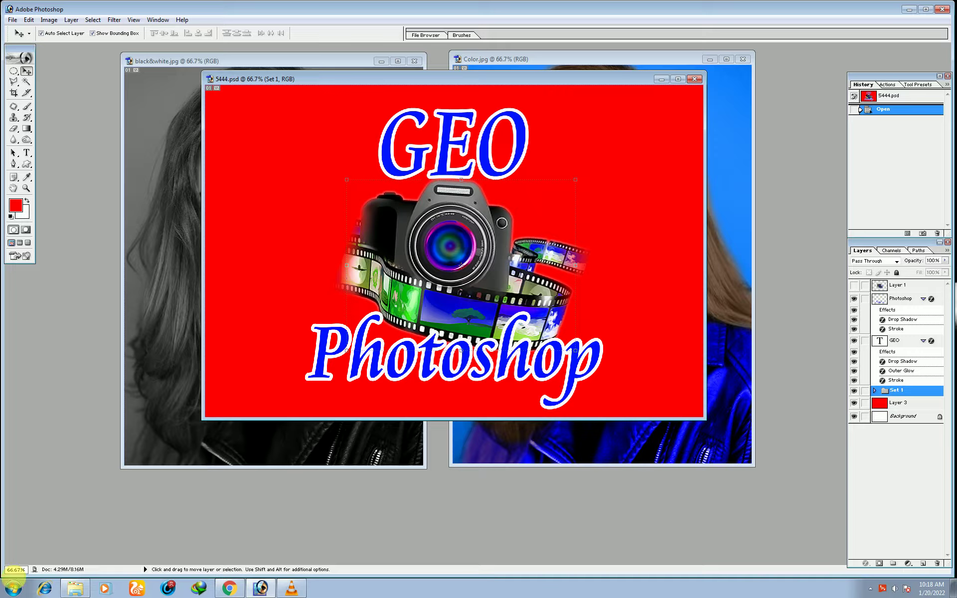
{"action": "left_click", "coordinate": [660, 79]}
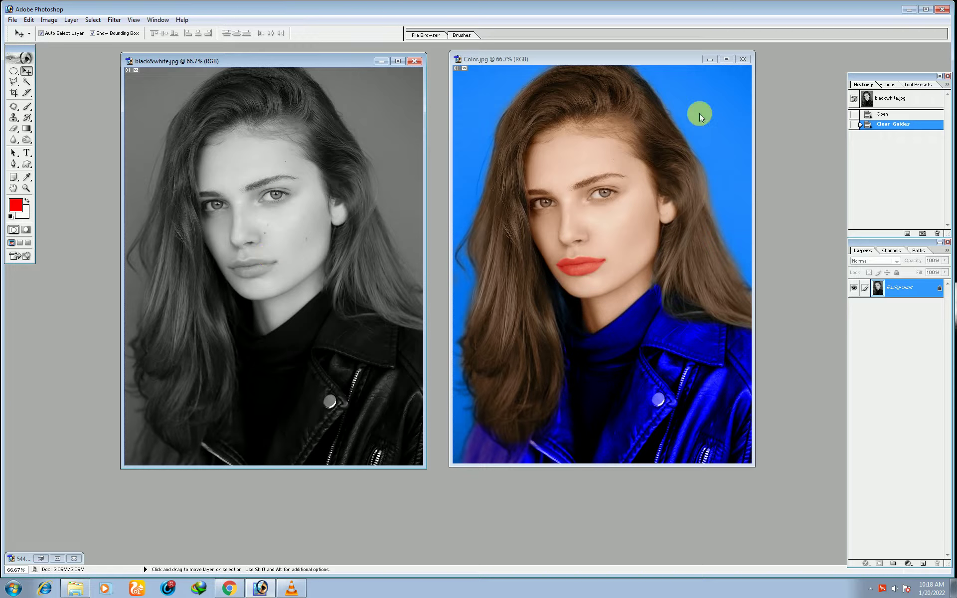
{"action": "left_click", "coordinate": [709, 60]}
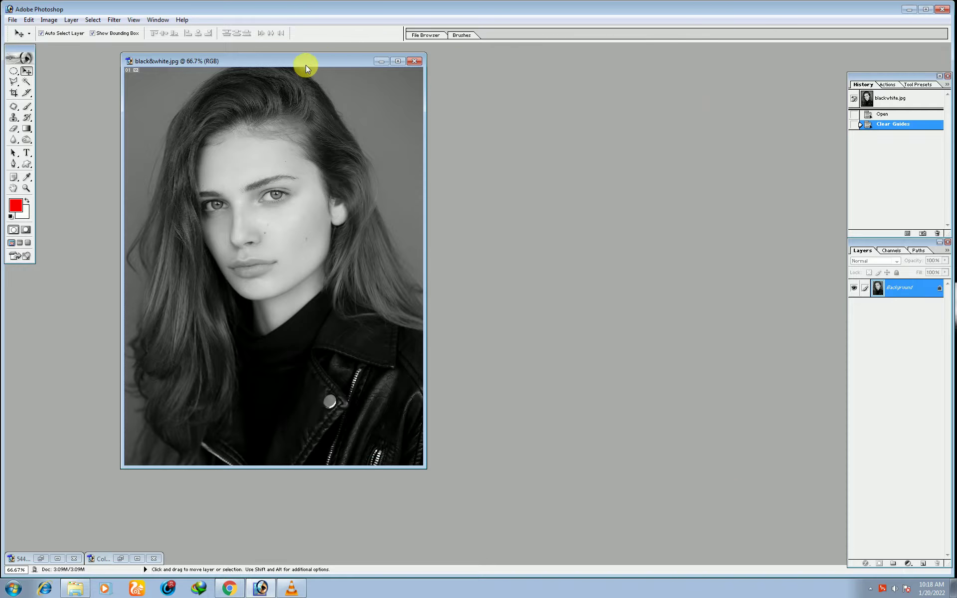
{"action": "left_click_drag", "start_coordinate": [305, 61], "coordinate": [576, 86]}
{"action": "left_click", "coordinate": [562, 77]}
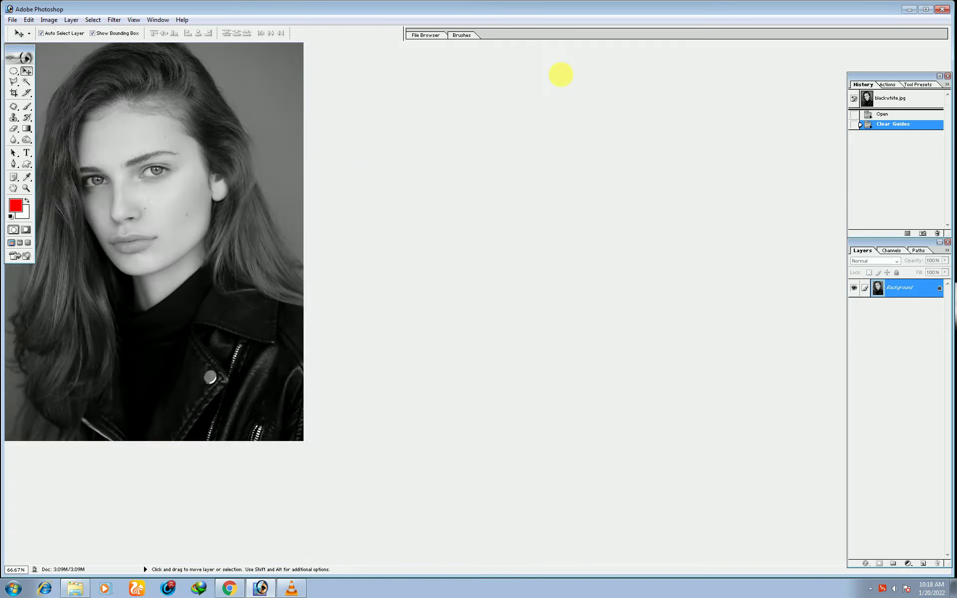
{"action": "key", "text": "ctrl+plus"}
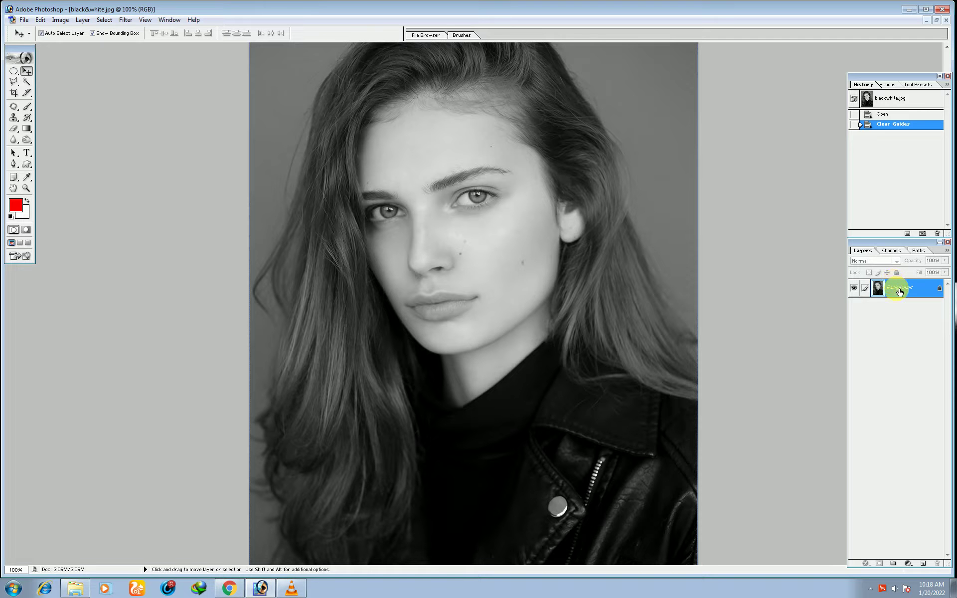
Duplicate the Background layer into a Background copy layer.
{"action": "right_click", "coordinate": [899, 292]}
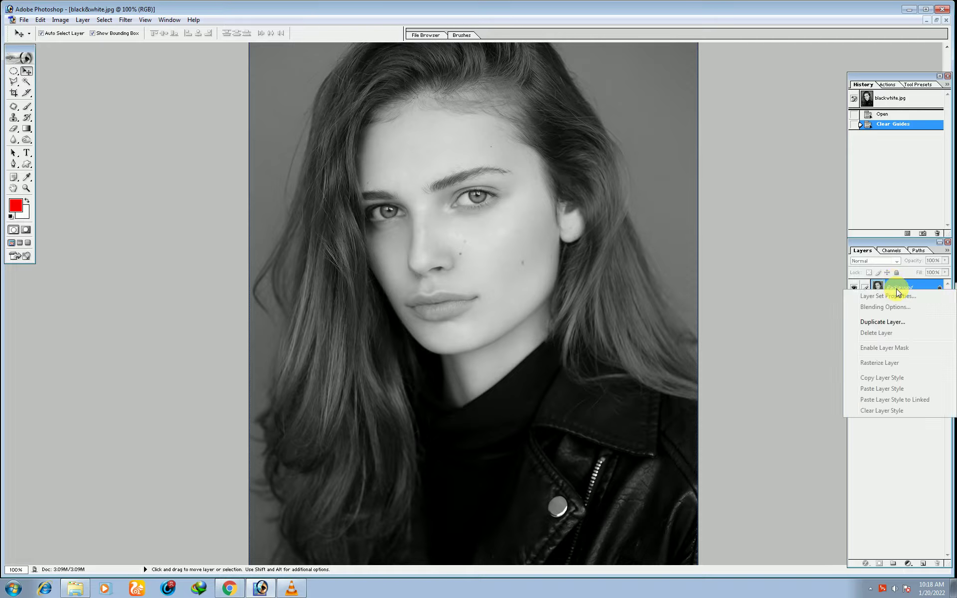
{"action": "left_click", "coordinate": [884, 323]}
{"action": "left_click", "coordinate": [723, 269]}
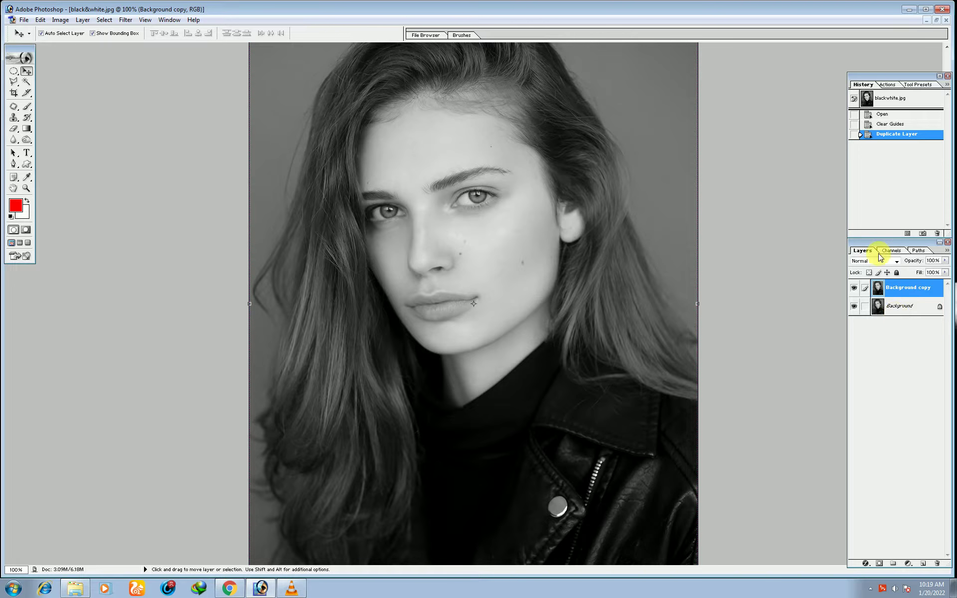
Add a Color Balance adjustment layer with midtones shifted toward red and yellow.
{"action": "left_click", "coordinate": [914, 567]}
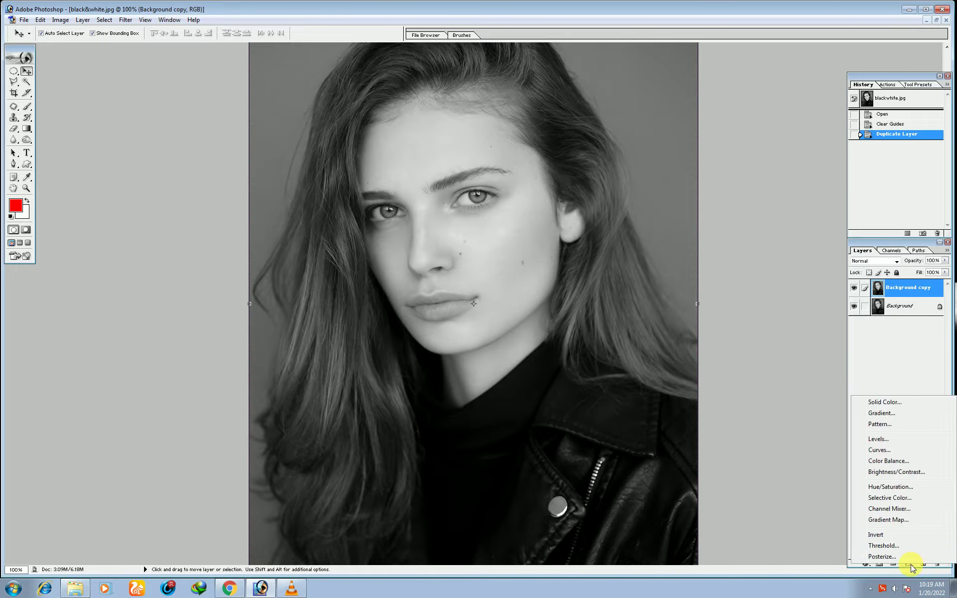
{"action": "left_click", "coordinate": [891, 461]}
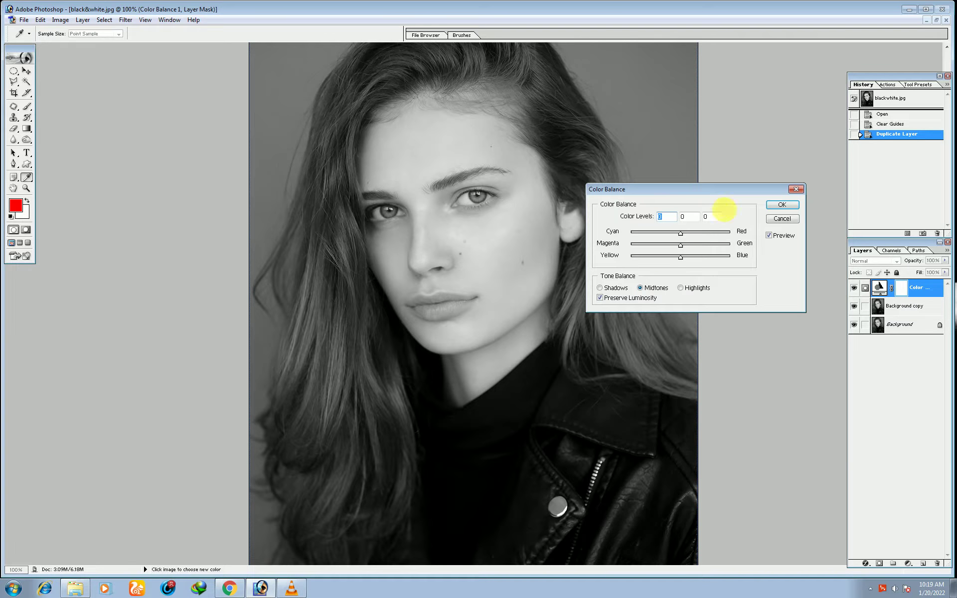
{"action": "mouse_move", "coordinate": [683, 186]}
{"action": "left_mouse_down"}
{"action": "mouse_move", "coordinate": [679, 231]}
{"action": "mouse_move", "coordinate": [693, 235]}
{"action": "left_mouse_up"}
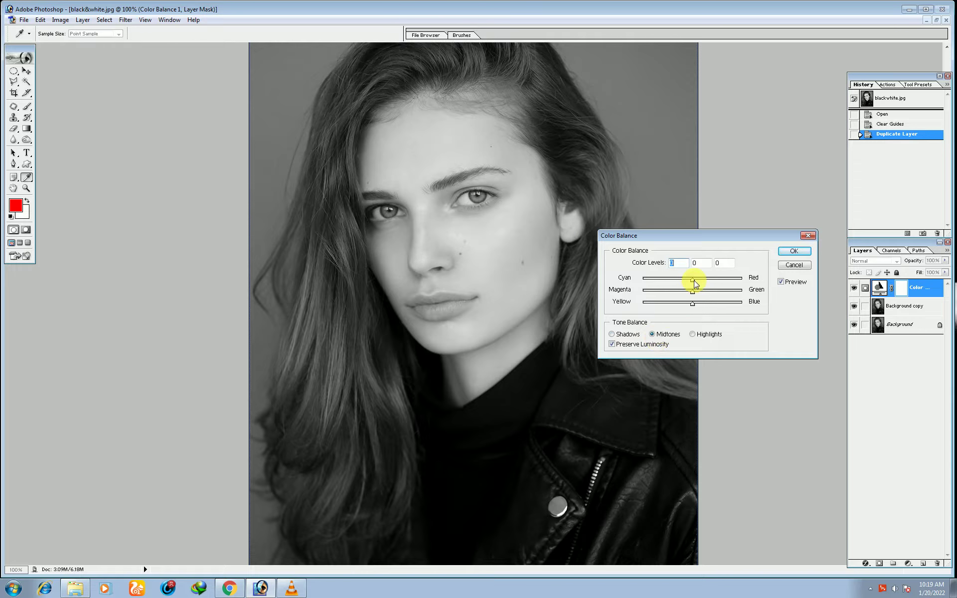
{"action": "left_click_drag", "start_coordinate": [706, 281], "coordinate": [720, 281]}
{"action": "left_click_drag", "start_coordinate": [692, 304], "coordinate": [677, 308]}
{"action": "left_click", "coordinate": [677, 305]}
Warm highlights toward red/yellow, nudge shadows toward cyan/blue, confirm, and reset default colours.
{"action": "left_click", "coordinate": [692, 334]}
{"action": "left_click_drag", "start_coordinate": [692, 280], "coordinate": [712, 280]}
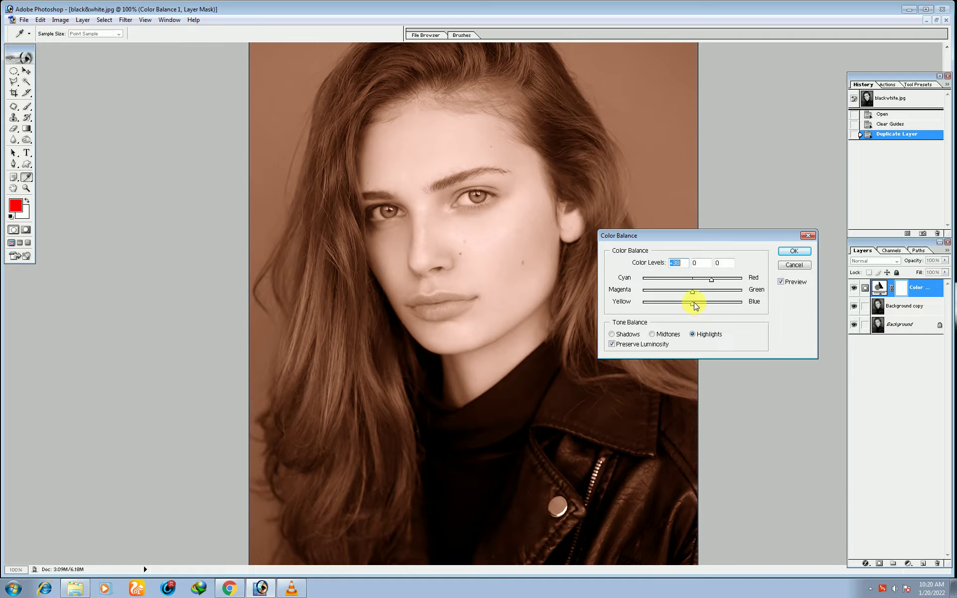
{"action": "left_click_drag", "start_coordinate": [692, 303], "coordinate": [688, 304]}
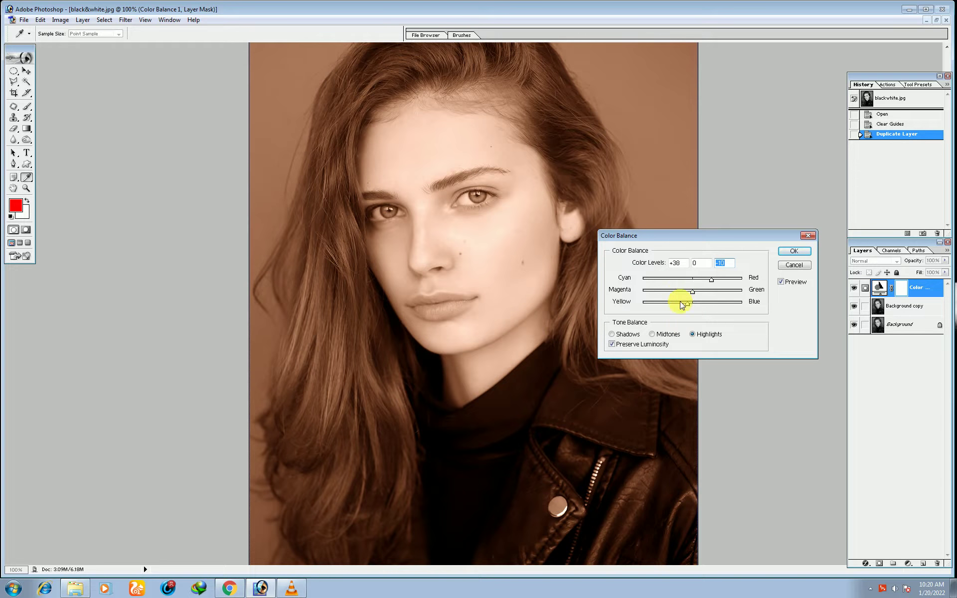
{"action": "left_click", "coordinate": [612, 334]}
{"action": "left_click_drag", "start_coordinate": [695, 281], "coordinate": [693, 283]}
{"action": "mouse_move", "coordinate": [693, 304]}
{"action": "left_mouse_down"}
{"action": "mouse_move", "coordinate": [704, 304]}
{"action": "mouse_move", "coordinate": [691, 304]}
{"action": "left_mouse_up"}
{"action": "left_click", "coordinate": [794, 250]}
{"action": "key", "text": "d"}
{"action": "key", "text": "v"}
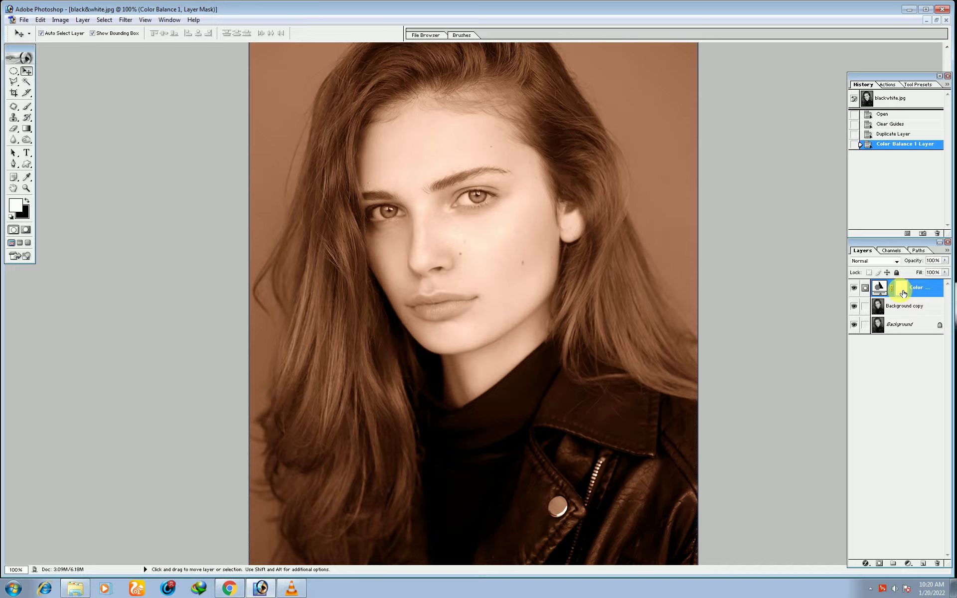
Invert the Color Balance mask to hide the tint and set its blend mode to Color.
{"action": "key", "text": "ctrl+i"}
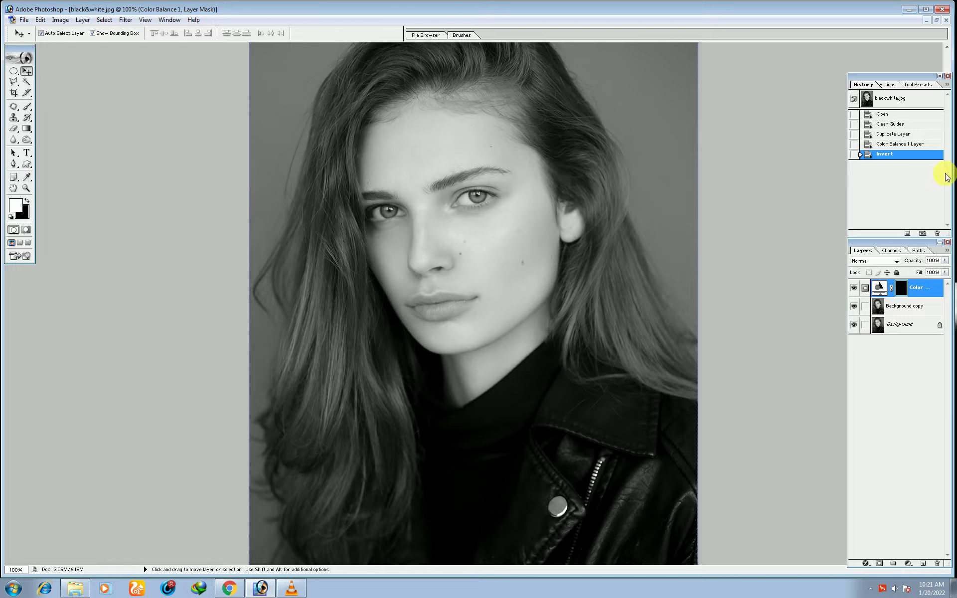
{"action": "left_click", "coordinate": [895, 262]}
{"action": "left_click", "coordinate": [864, 419]}
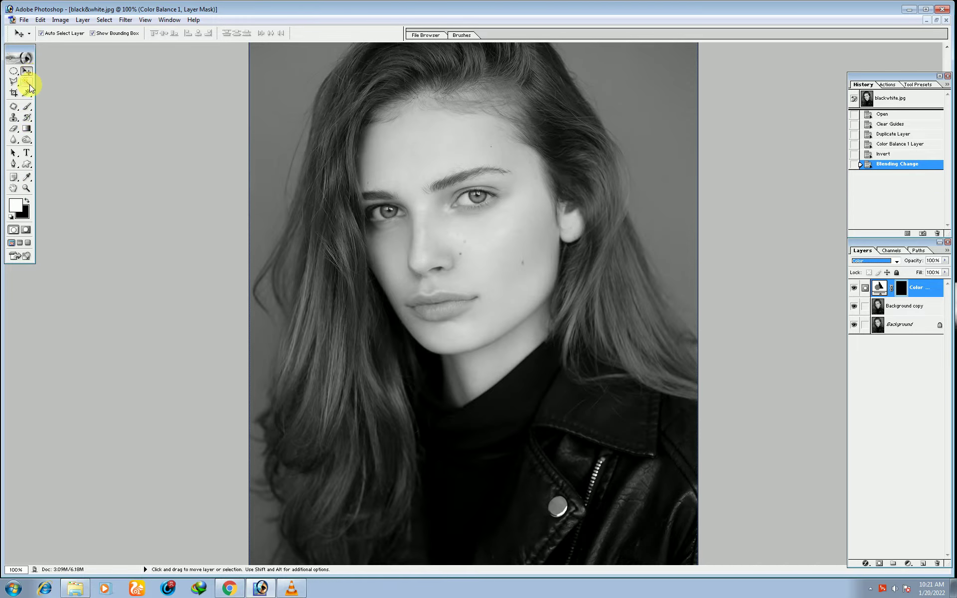
{"action": "left_click", "coordinate": [28, 108]}
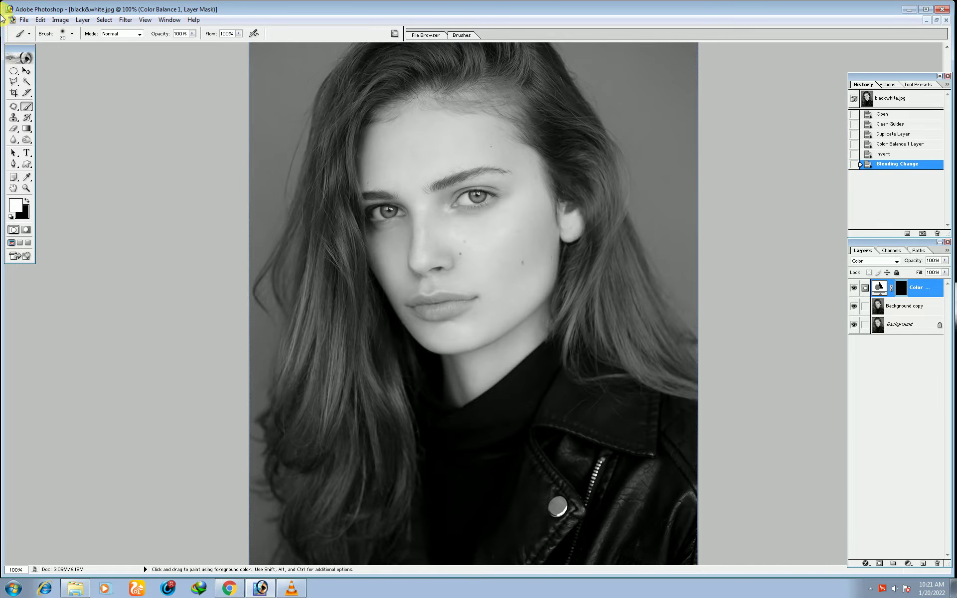
At 300% zoom, paint skin tone over the forehead, temple, eyes and eyebrows.
{"action": "key", "text": "ctrl+plus"}
{"action": "key", "text": "ctrl+plus"}
{"action": "mouse_move", "coordinate": [347, 223]}
{"action": "left_mouse_down"}
{"action": "mouse_move", "coordinate": [405, 359]}
{"action": "mouse_move", "coordinate": [366, 212]}
{"action": "left_mouse_up"}
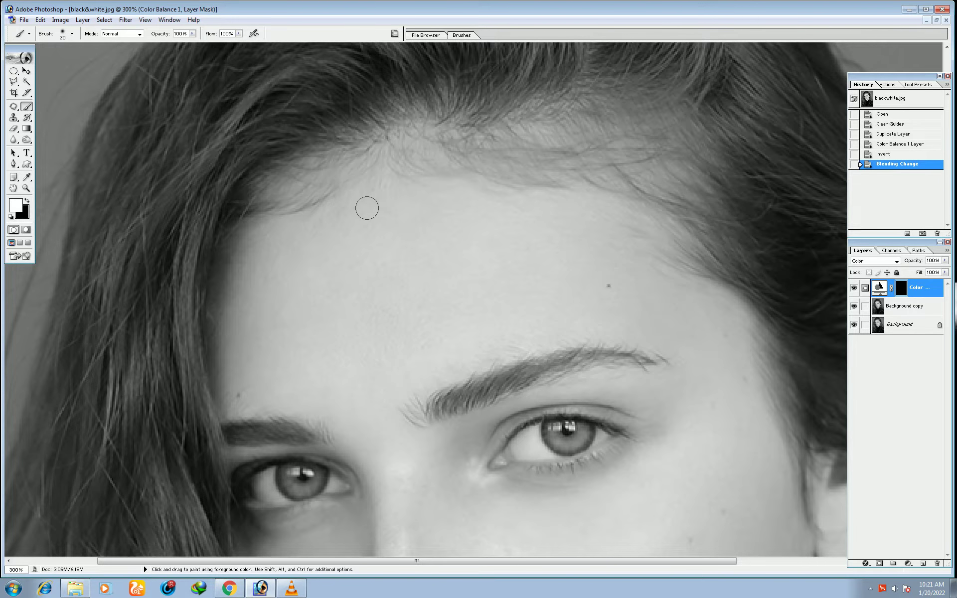
{"action": "key", "text": "bracketright"}
{"action": "key", "text": "bracketright"}
{"action": "key", "text": "bracketright"}
{"action": "key", "text": "bracketleft"}
{"action": "key", "text": "bracketright"}
{"action": "mouse_move", "coordinate": [299, 191]}
{"action": "left_mouse_down"}
{"action": "mouse_move", "coordinate": [473, 197]}
{"action": "mouse_move", "coordinate": [425, 171]}
{"action": "mouse_move", "coordinate": [655, 262]}
{"action": "left_mouse_up"}
{"action": "left_click_drag", "start_coordinate": [472, 172], "coordinate": [472, 168]}
{"action": "mouse_move", "coordinate": [695, 289]}
{"action": "left_mouse_down"}
{"action": "mouse_move", "coordinate": [449, 241]}
{"action": "mouse_move", "coordinate": [286, 227]}
{"action": "mouse_move", "coordinate": [240, 289]}
{"action": "mouse_move", "coordinate": [245, 448]}
{"action": "mouse_move", "coordinate": [349, 299]}
{"action": "mouse_move", "coordinate": [495, 301]}
{"action": "mouse_move", "coordinate": [465, 320]}
{"action": "mouse_move", "coordinate": [525, 321]}
{"action": "mouse_move", "coordinate": [657, 348]}
{"action": "mouse_move", "coordinate": [535, 225]}
{"action": "left_mouse_up"}
{"action": "mouse_move", "coordinate": [602, 220]}
{"action": "left_mouse_down"}
{"action": "mouse_move", "coordinate": [606, 188]}
{"action": "mouse_move", "coordinate": [652, 269]}
{"action": "mouse_move", "coordinate": [605, 269]}
{"action": "left_mouse_up"}
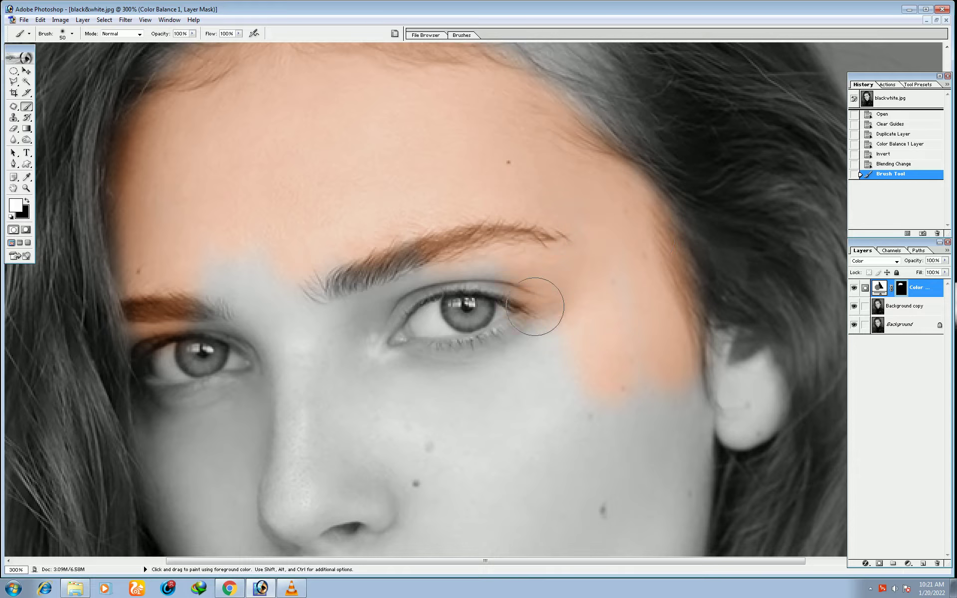
{"action": "mouse_move", "coordinate": [534, 307]}
{"action": "left_mouse_down"}
{"action": "mouse_move", "coordinate": [481, 257]}
{"action": "mouse_move", "coordinate": [455, 353]}
{"action": "mouse_move", "coordinate": [367, 346]}
{"action": "mouse_move", "coordinate": [305, 374]}
{"action": "mouse_move", "coordinate": [238, 299]}
{"action": "mouse_move", "coordinate": [245, 332]}
{"action": "left_mouse_up"}
{"action": "mouse_move", "coordinate": [270, 316]}
{"action": "left_mouse_down"}
{"action": "mouse_move", "coordinate": [284, 260]}
{"action": "mouse_move", "coordinate": [311, 212]}
{"action": "left_mouse_up"}
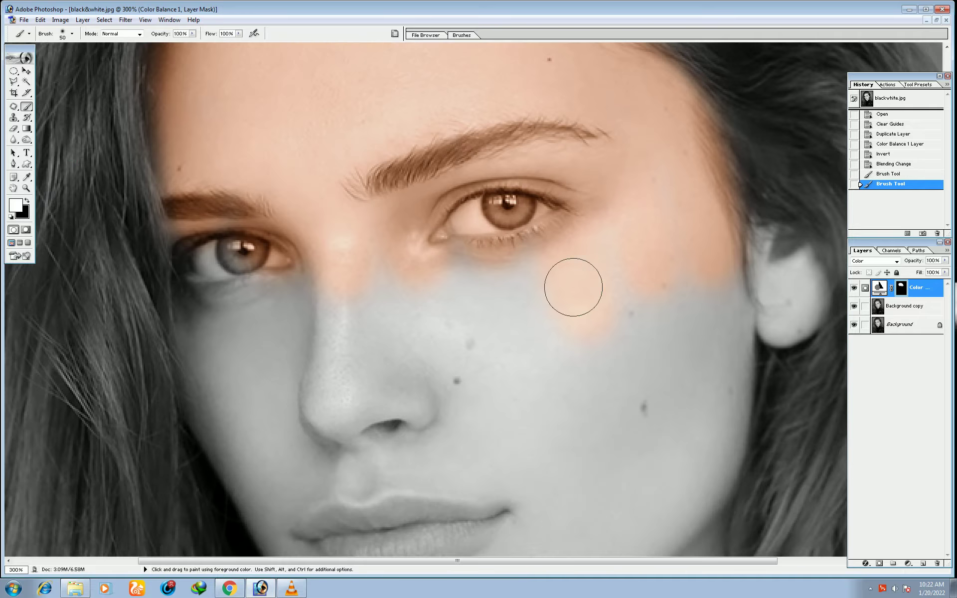
Paint skin tone over the lower ear, left cheek, jaw, mouth corner and lower lip.
{"action": "key", "text": "bracketleft"}
{"action": "key", "text": "bracketleft"}
{"action": "mouse_move", "coordinate": [741, 320]}
{"action": "left_mouse_down"}
{"action": "mouse_move", "coordinate": [805, 328]}
{"action": "mouse_move", "coordinate": [801, 256]}
{"action": "mouse_move", "coordinate": [781, 320]}
{"action": "mouse_move", "coordinate": [727, 266]}
{"action": "mouse_move", "coordinate": [648, 279]}
{"action": "mouse_move", "coordinate": [655, 264]}
{"action": "mouse_move", "coordinate": [622, 527]}
{"action": "mouse_move", "coordinate": [620, 391]}
{"action": "mouse_move", "coordinate": [514, 368]}
{"action": "mouse_move", "coordinate": [533, 284]}
{"action": "mouse_move", "coordinate": [448, 341]}
{"action": "mouse_move", "coordinate": [400, 324]}
{"action": "mouse_move", "coordinate": [308, 397]}
{"action": "mouse_move", "coordinate": [252, 284]}
{"action": "left_mouse_up"}
{"action": "key", "text": "bracketright"}
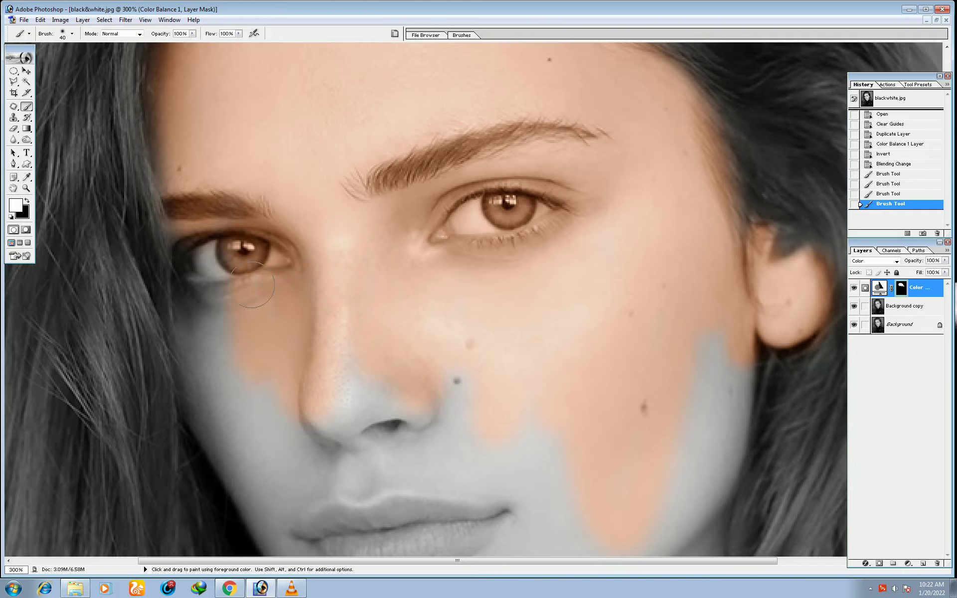
{"action": "mouse_move", "coordinate": [199, 234]}
{"action": "left_mouse_down"}
{"action": "mouse_move", "coordinate": [196, 316]}
{"action": "mouse_move", "coordinate": [220, 459]}
{"action": "mouse_move", "coordinate": [234, 349]}
{"action": "mouse_move", "coordinate": [253, 391]}
{"action": "left_mouse_up"}
{"action": "scroll", "coordinate": [254, 391], "scroll_direction": "down", "scroll_amount": 5}
{"action": "mouse_move", "coordinate": [352, 324]}
{"action": "left_mouse_down"}
{"action": "mouse_move", "coordinate": [363, 265]}
{"action": "mouse_move", "coordinate": [412, 354]}
{"action": "left_mouse_up"}
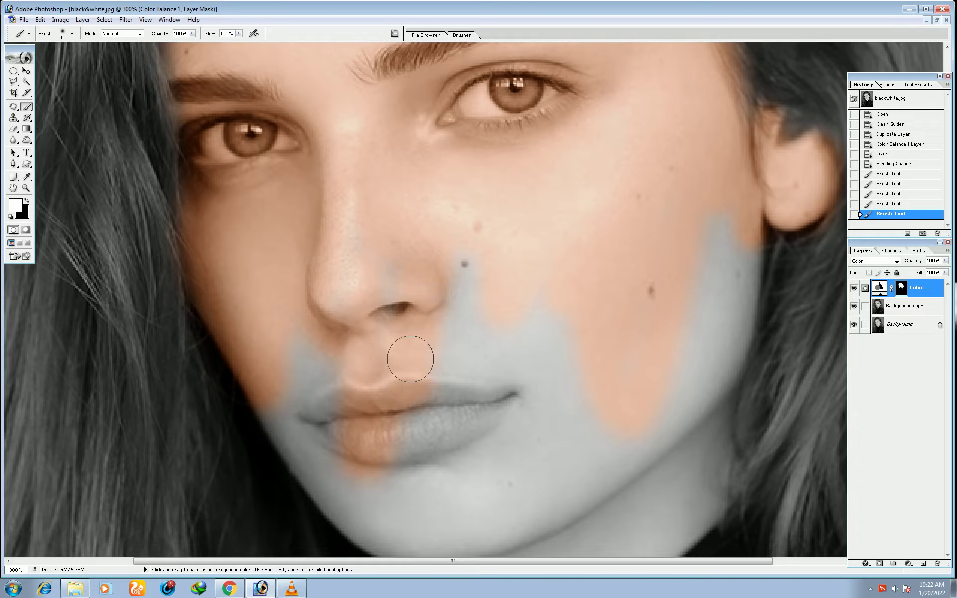
{"action": "left_click_drag", "start_coordinate": [333, 388], "coordinate": [384, 379]}
{"action": "scroll", "coordinate": [384, 379], "scroll_direction": "down", "scroll_amount": 5}
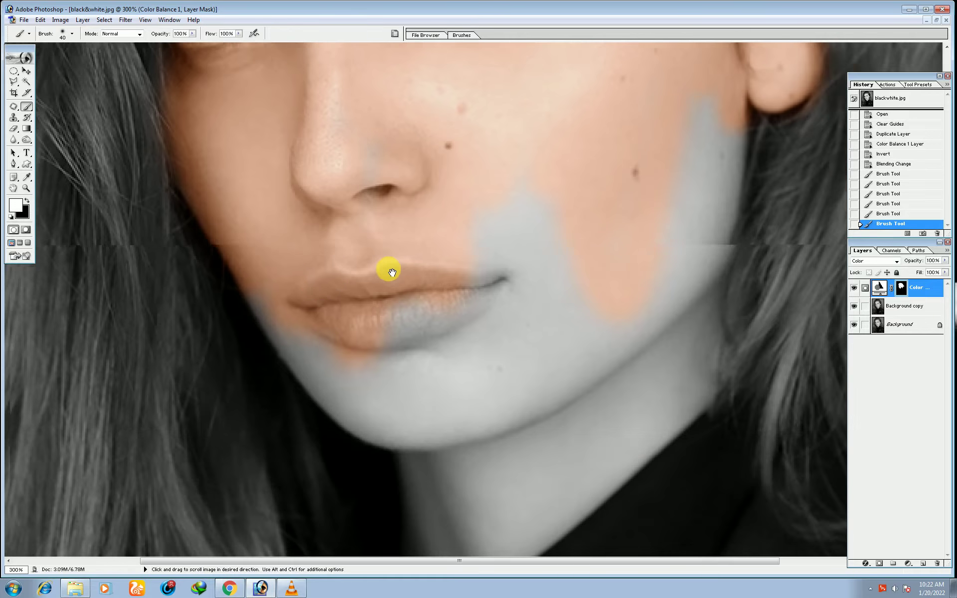
{"action": "mouse_move", "coordinate": [371, 272]}
{"action": "left_mouse_down"}
{"action": "mouse_move", "coordinate": [540, 277]}
{"action": "mouse_move", "coordinate": [506, 278]}
{"action": "mouse_move", "coordinate": [495, 303]}
{"action": "mouse_move", "coordinate": [424, 310]}
{"action": "left_mouse_up"}
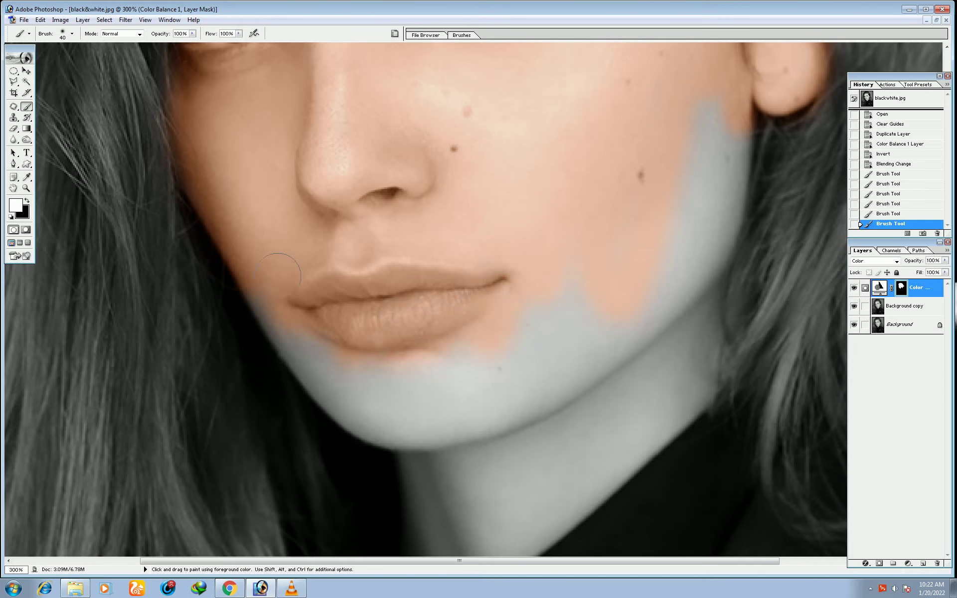
Paint skin tone over the chin, the right cheek edge and the left side of the neck.
{"action": "mouse_move", "coordinate": [291, 335]}
{"action": "left_mouse_down"}
{"action": "mouse_move", "coordinate": [342, 395]}
{"action": "mouse_move", "coordinate": [459, 427]}
{"action": "mouse_move", "coordinate": [352, 369]}
{"action": "mouse_move", "coordinate": [376, 371]}
{"action": "mouse_move", "coordinate": [463, 322]}
{"action": "mouse_move", "coordinate": [519, 385]}
{"action": "mouse_move", "coordinate": [568, 328]}
{"action": "left_mouse_up"}
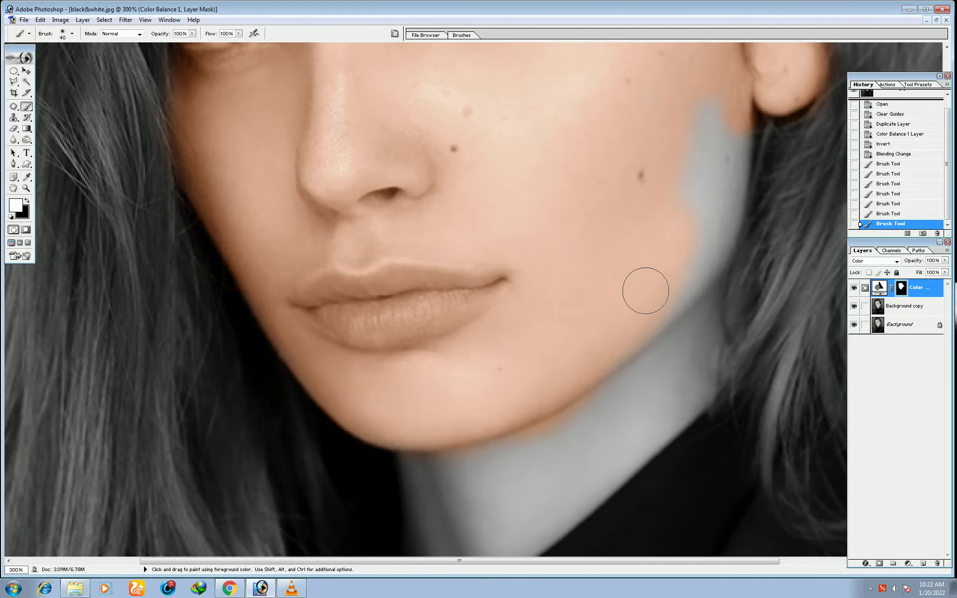
{"action": "left_click_drag", "start_coordinate": [644, 289], "coordinate": [574, 415]}
{"action": "mouse_move", "coordinate": [628, 263]}
{"action": "left_mouse_down"}
{"action": "mouse_move", "coordinate": [576, 299]}
{"action": "mouse_move", "coordinate": [566, 327]}
{"action": "left_mouse_up"}
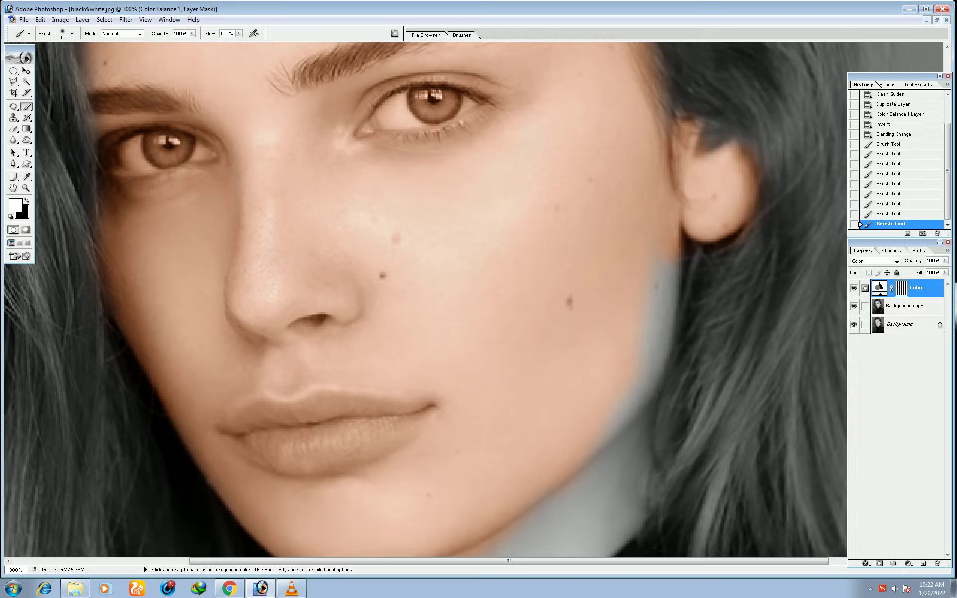
{"action": "mouse_move", "coordinate": [656, 253]}
{"action": "left_mouse_down"}
{"action": "mouse_move", "coordinate": [653, 241]}
{"action": "mouse_move", "coordinate": [650, 310]}
{"action": "left_mouse_up"}
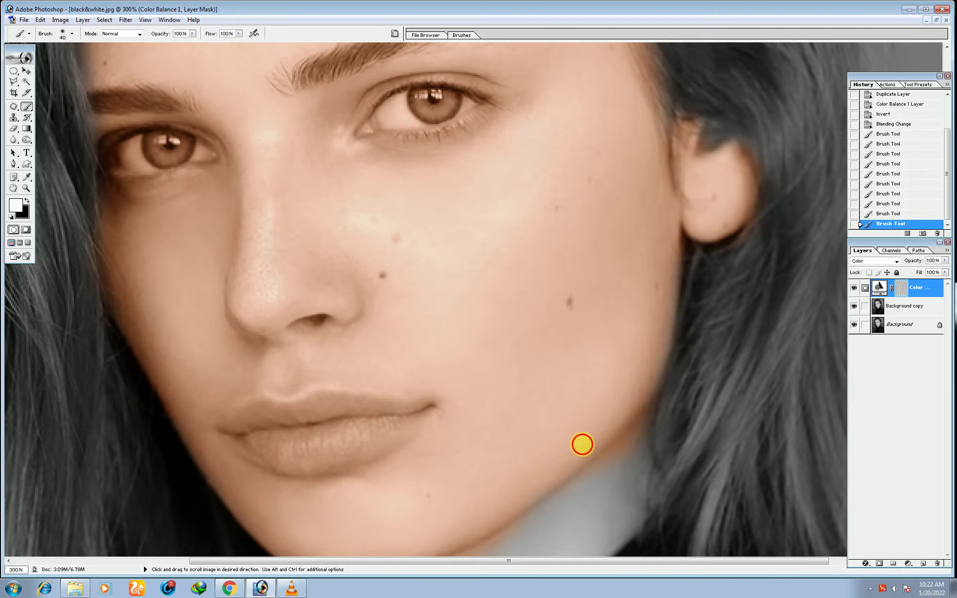
{"action": "left_click_drag", "start_coordinate": [581, 443], "coordinate": [598, 206]}
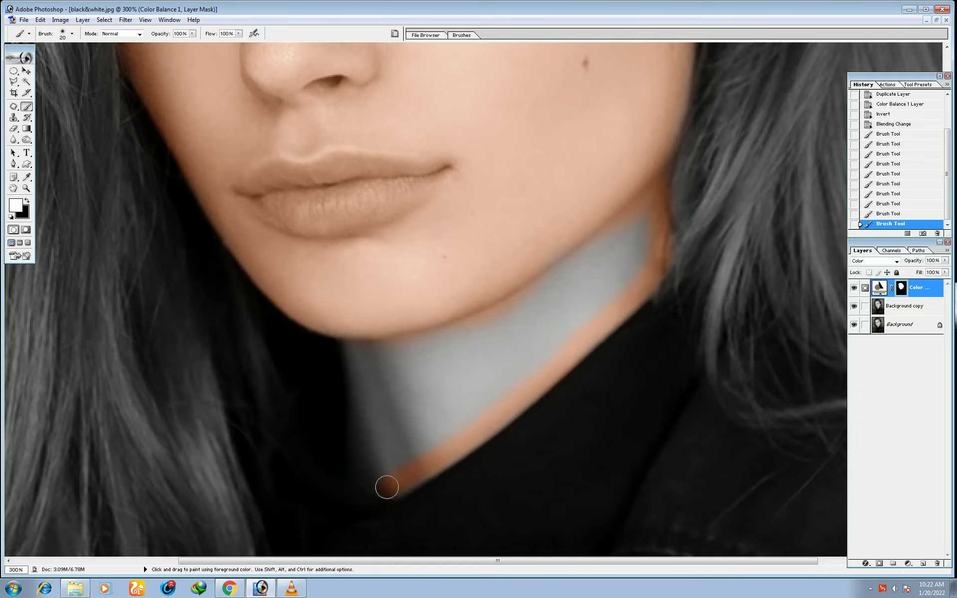
{"action": "mouse_move", "coordinate": [386, 487]}
{"action": "left_mouse_down"}
{"action": "mouse_move", "coordinate": [367, 456]}
{"action": "mouse_move", "coordinate": [346, 342]}
{"action": "mouse_move", "coordinate": [387, 458]}
{"action": "left_mouse_up"}
{"action": "key", "text": "bracketright"}
{"action": "key", "text": "bracketright"}
Paint the lower-left neck, then move up to the forehead hairline with a larger brush.
{"action": "mouse_move", "coordinate": [389, 349]}
{"action": "left_mouse_down"}
{"action": "mouse_move", "coordinate": [495, 405]}
{"action": "mouse_move", "coordinate": [418, 442]}
{"action": "mouse_move", "coordinate": [469, 348]}
{"action": "mouse_move", "coordinate": [395, 366]}
{"action": "mouse_move", "coordinate": [479, 386]}
{"action": "mouse_move", "coordinate": [495, 320]}
{"action": "mouse_move", "coordinate": [599, 272]}
{"action": "mouse_move", "coordinate": [559, 328]}
{"action": "mouse_move", "coordinate": [658, 228]}
{"action": "mouse_move", "coordinate": [586, 293]}
{"action": "left_mouse_up"}
{"action": "left_click_drag", "start_coordinate": [384, 177], "coordinate": [384, 326]}
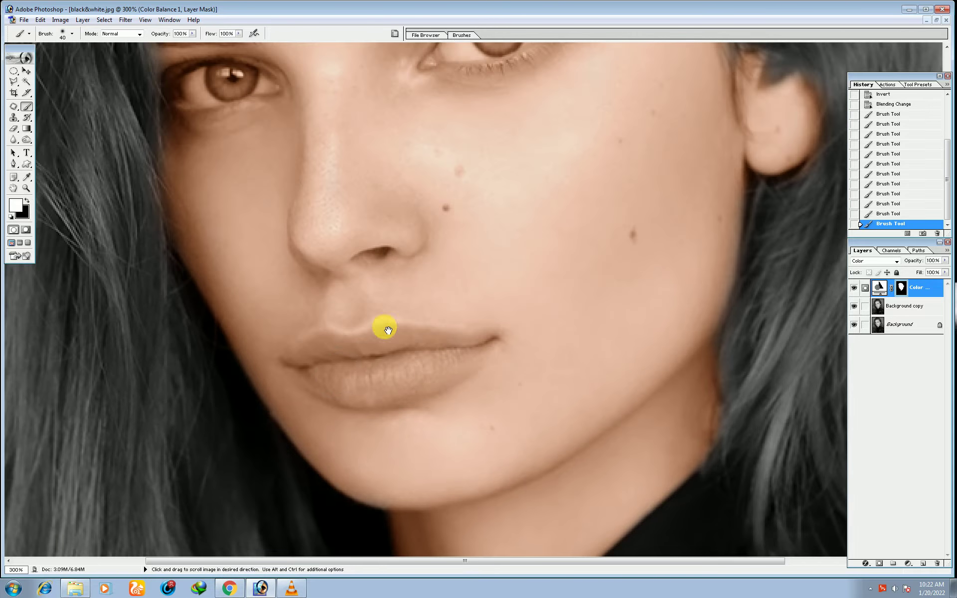
{"action": "left_click_drag", "start_coordinate": [412, 177], "coordinate": [412, 344]}
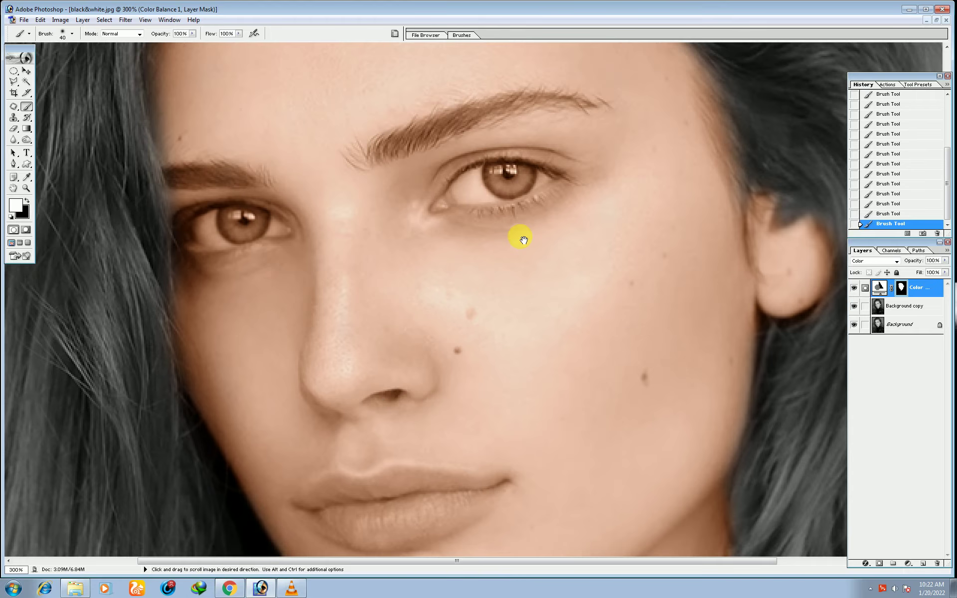
{"action": "left_click_drag", "start_coordinate": [760, 247], "coordinate": [750, 433]}
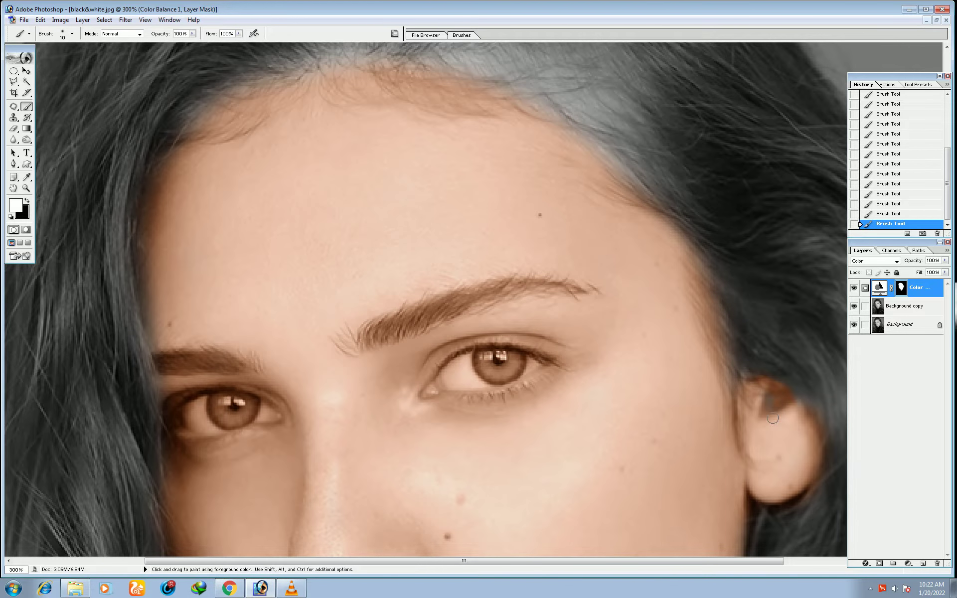
{"action": "left_click_drag", "start_coordinate": [423, 77], "coordinate": [450, 171]}
{"action": "key", "text": "bracketright"}
{"action": "key", "text": "bracketright"}
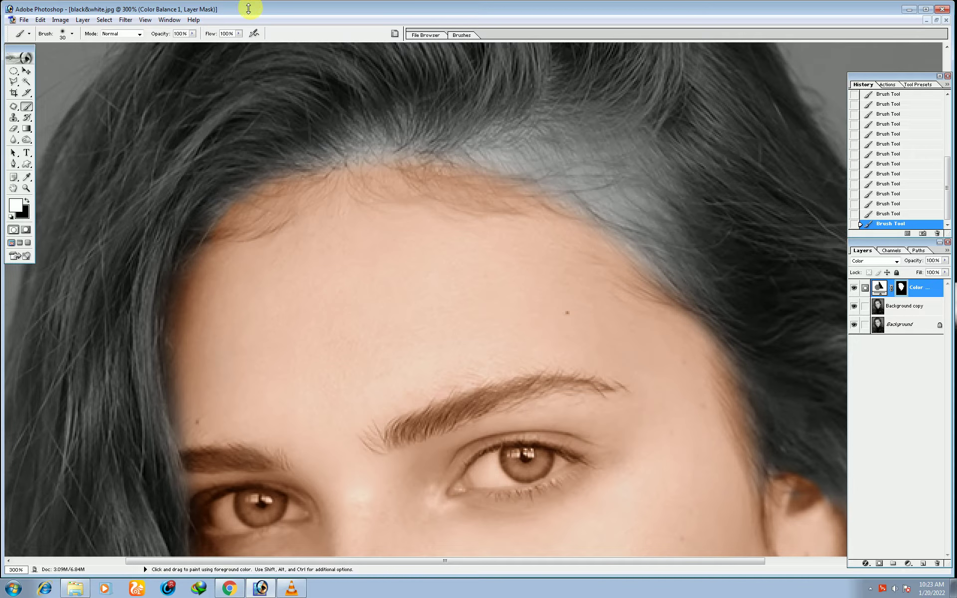
At about 33% brush opacity, softly paint tint along the hairline, then check the face zoomed out.
{"action": "left_click_drag", "start_coordinate": [193, 34], "coordinate": [167, 44]}
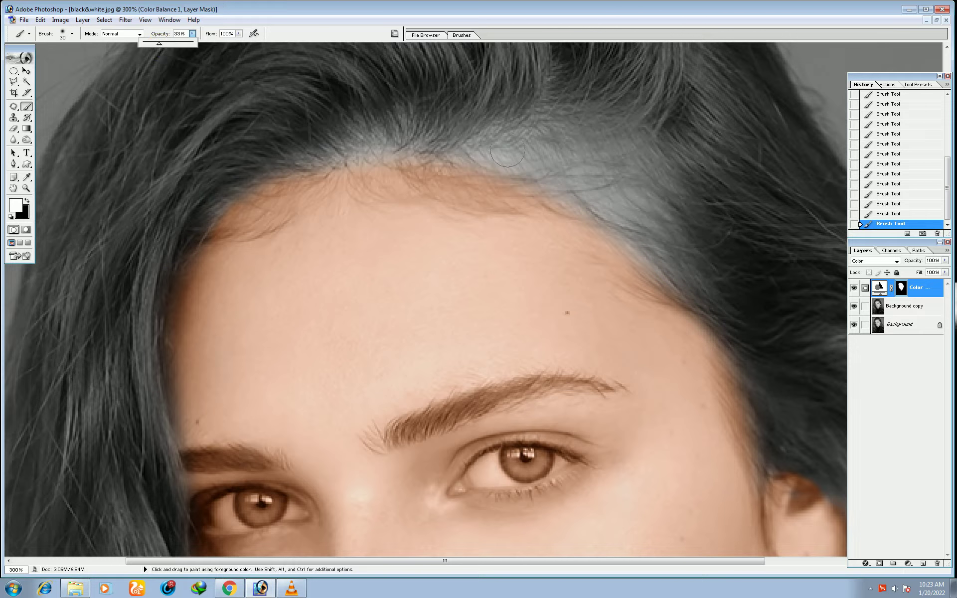
{"action": "left_click", "coordinate": [311, 163]}
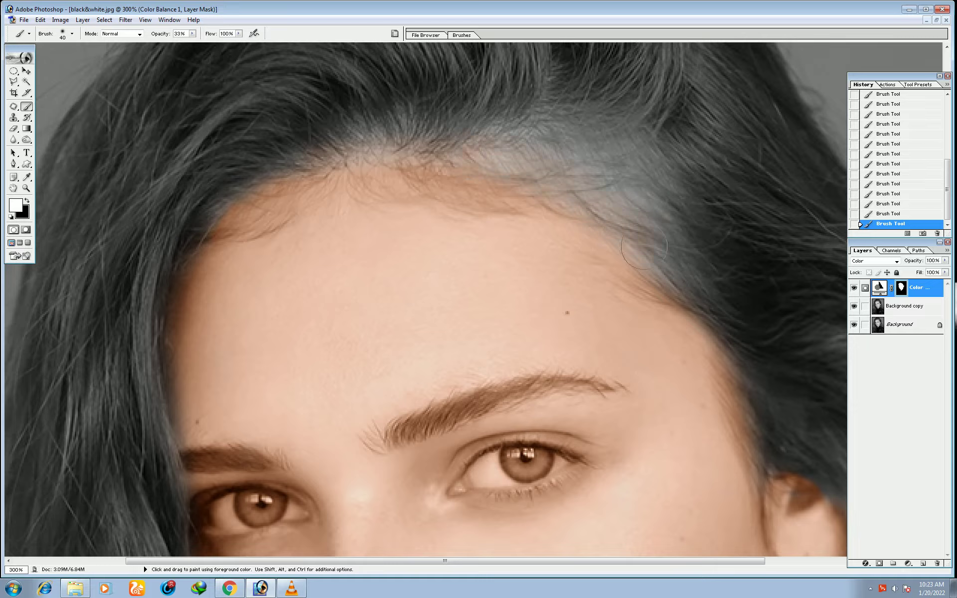
{"action": "left_click_drag", "start_coordinate": [643, 247], "coordinate": [656, 226]}
{"action": "key", "text": "ctrl+minus"}
{"action": "key", "text": "ctrl+minus"}
{"action": "key", "text": "ctrl+minus"}
{"action": "key", "text": "ctrl+minus"}
{"action": "key", "text": "ctrl+equal"}
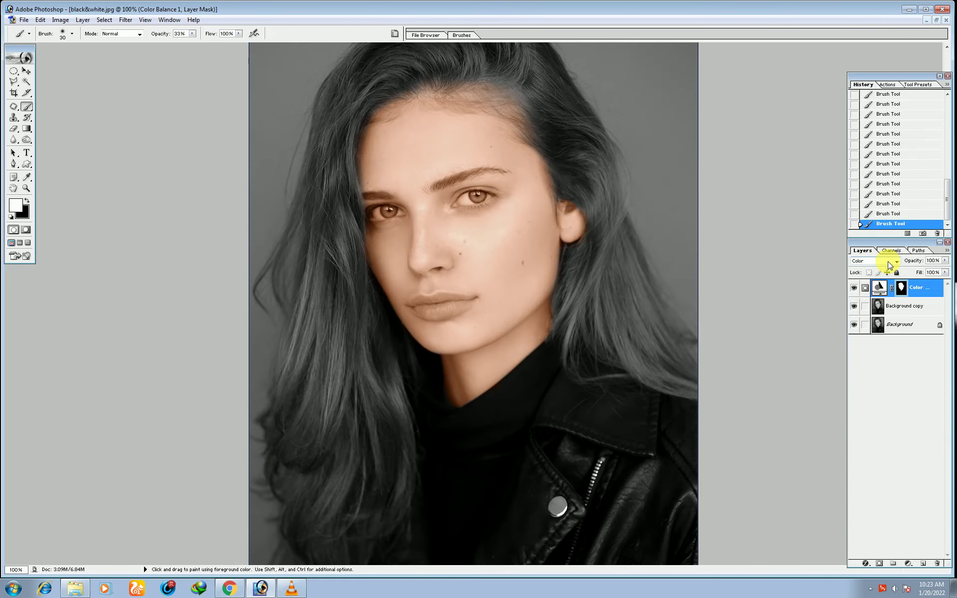
{"action": "key", "text": "ctrl+equal"}
{"action": "key", "text": "ctrl+equal"}
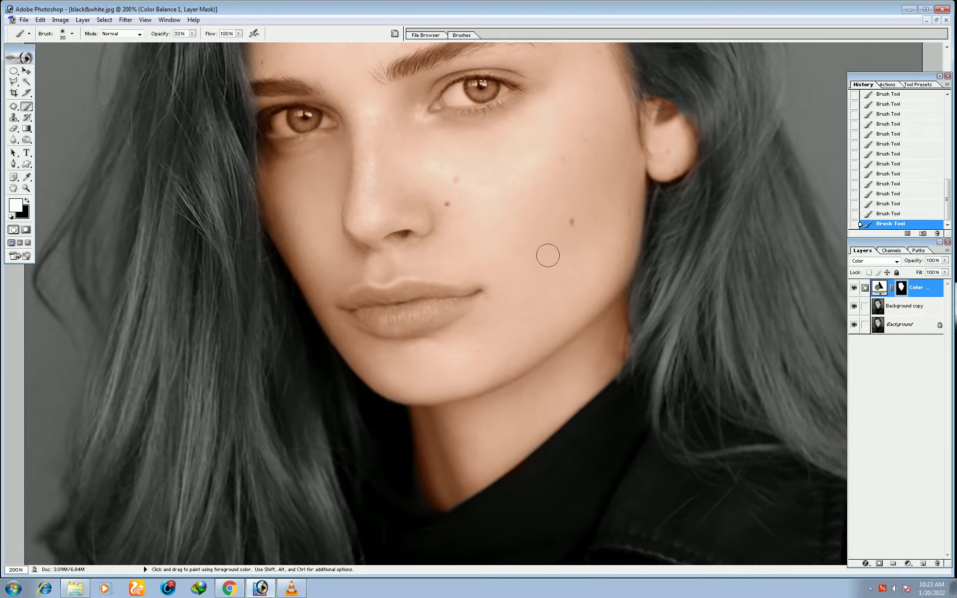
View the mask alone and fill grey gaps and jaw streaks at 100% opacity.
{"action": "left_click", "coordinate": [905, 291], "text": "alt"}
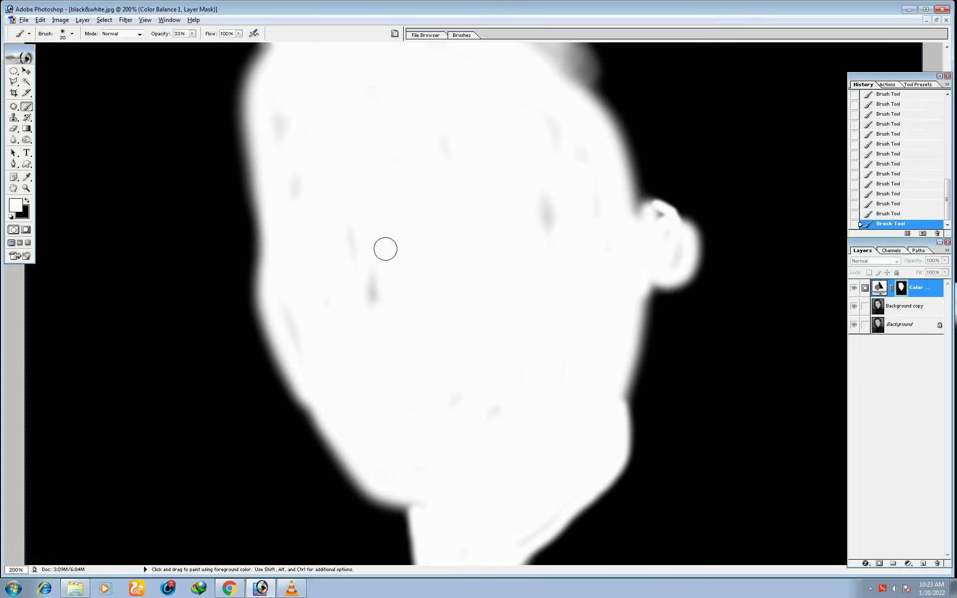
{"action": "key", "text": "bracketright"}
{"action": "key", "text": "bracketright"}
{"action": "key", "text": "0"}
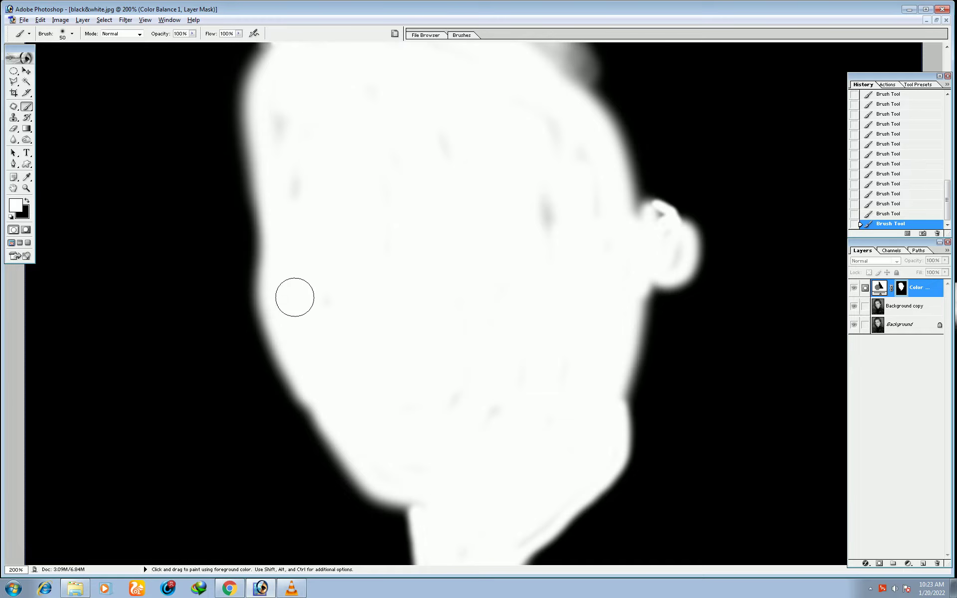
{"action": "mouse_move", "coordinate": [294, 188]}
{"action": "left_mouse_down"}
{"action": "mouse_move", "coordinate": [567, 221]}
{"action": "mouse_move", "coordinate": [490, 390]}
{"action": "mouse_move", "coordinate": [465, 329]}
{"action": "mouse_move", "coordinate": [410, 464]}
{"action": "mouse_move", "coordinate": [573, 341]}
{"action": "mouse_move", "coordinate": [513, 387]}
{"action": "left_mouse_up"}
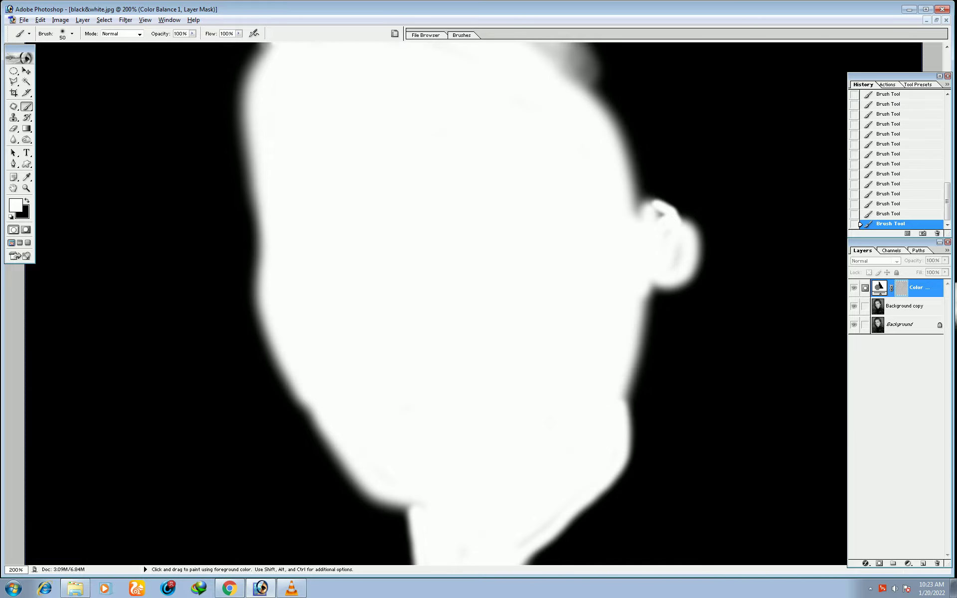
{"action": "left_click_drag", "start_coordinate": [510, 350], "coordinate": [512, 222]}
{"action": "left_click_drag", "start_coordinate": [562, 352], "coordinate": [455, 442]}
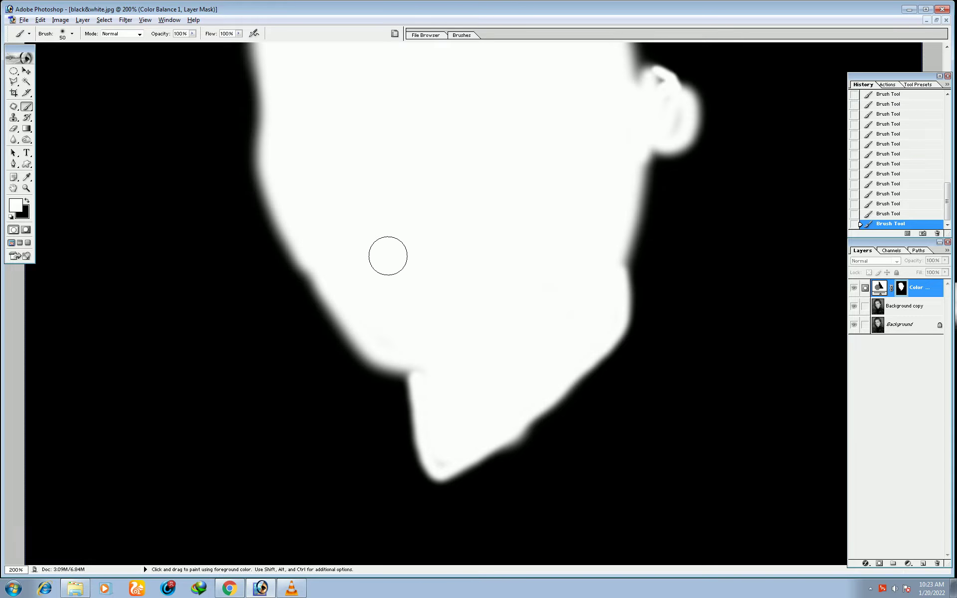
{"action": "scroll", "coordinate": [568, 237], "scroll_direction": "up", "scroll_amount": 3}
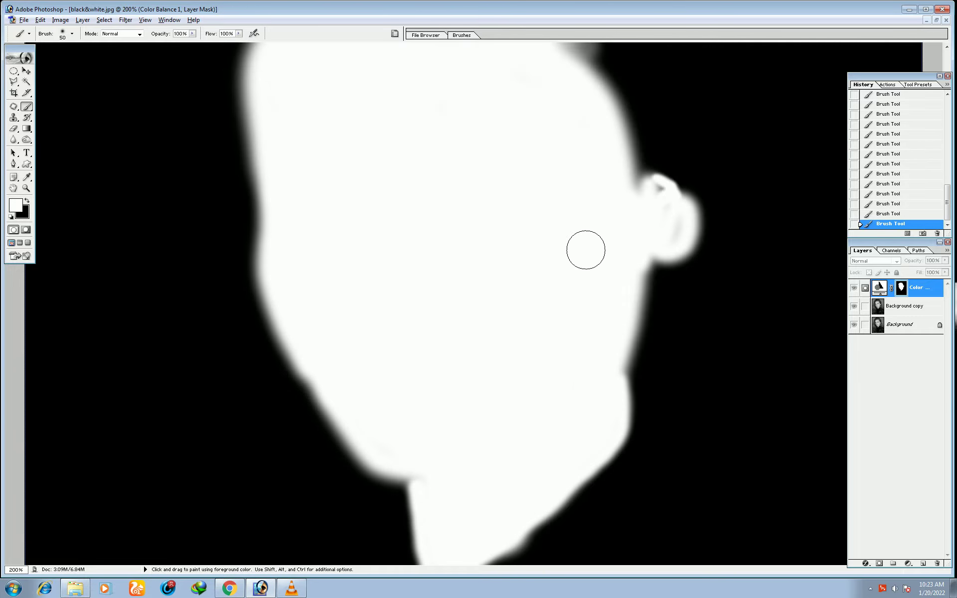
Return to the coloured photo view, zoomed out to show the whole image.
{"action": "left_click", "coordinate": [903, 289], "text": "alt"}
{"action": "key", "text": "ctrl+minus"}
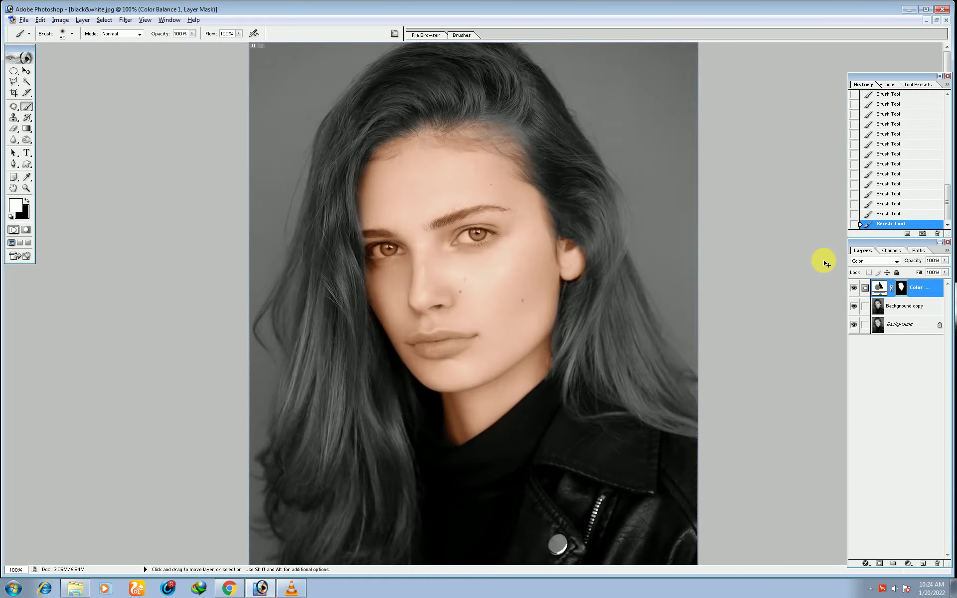
{"action": "key", "text": "ctrl+minus"}
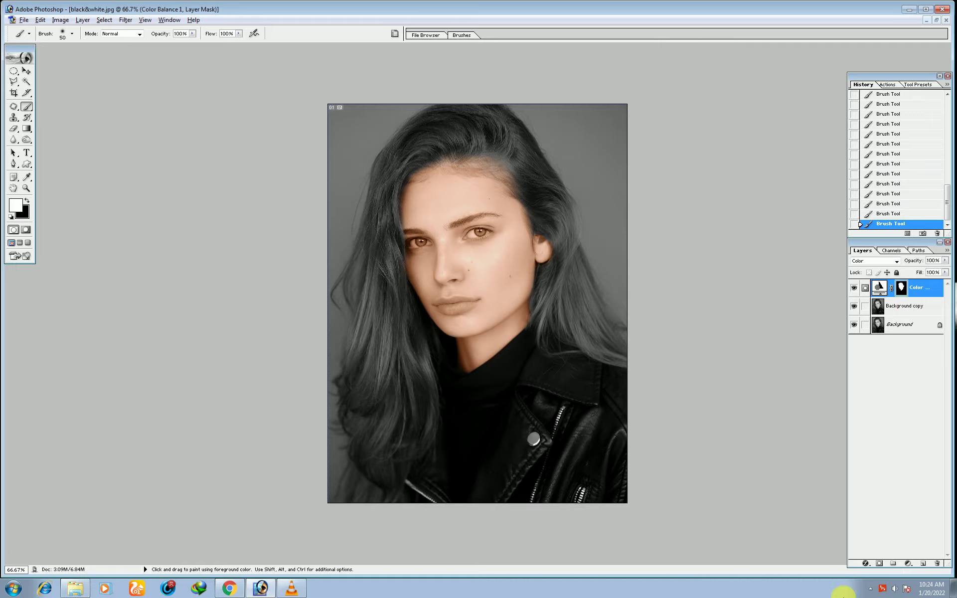
{"action": "left_click", "coordinate": [916, 566]}
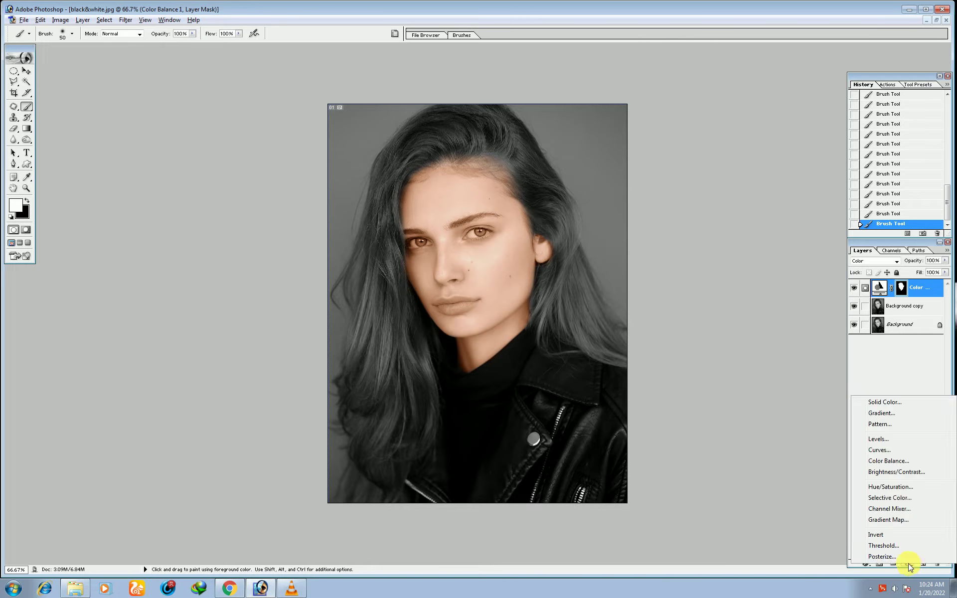
Create a Solid Color fill layer in pinkish red FF0F3C.
{"action": "left_click", "coordinate": [884, 402]}
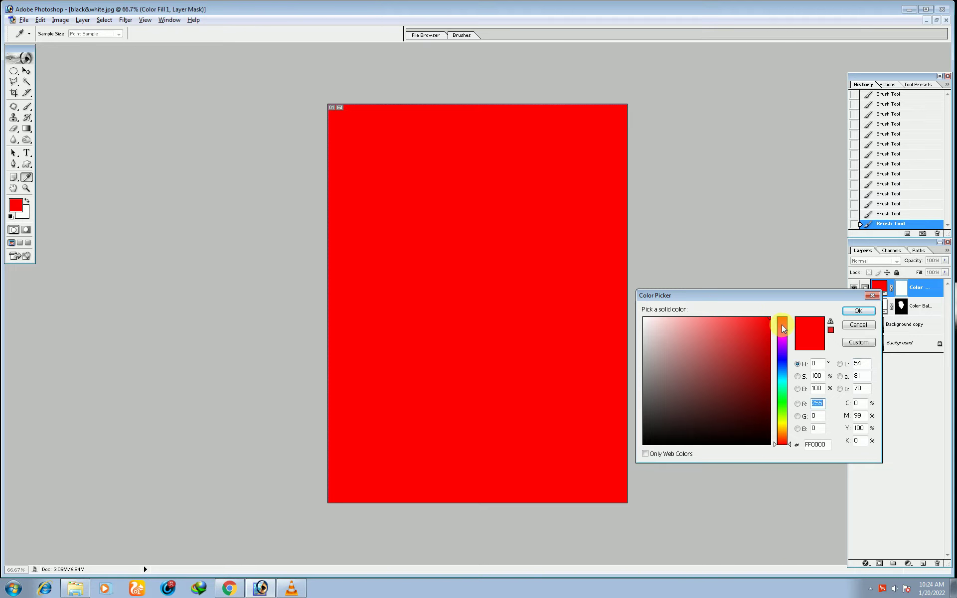
{"action": "left_click_drag", "start_coordinate": [781, 325], "coordinate": [784, 321]}
{"action": "left_click", "coordinate": [763, 323]}
{"action": "left_click_drag", "start_coordinate": [763, 324], "coordinate": [766, 321]}
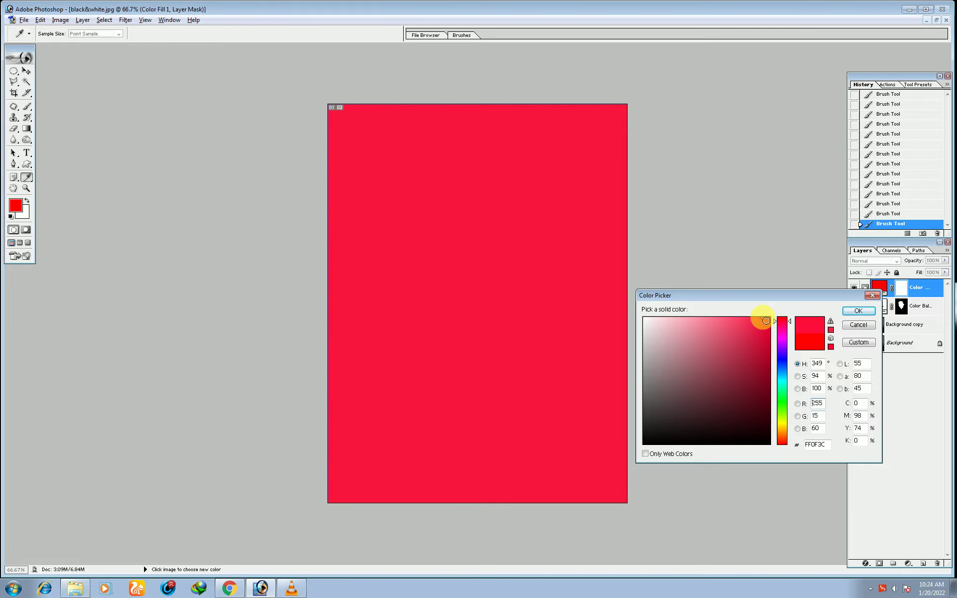
{"action": "left_click", "coordinate": [854, 313]}
{"action": "left_click", "coordinate": [856, 312]}
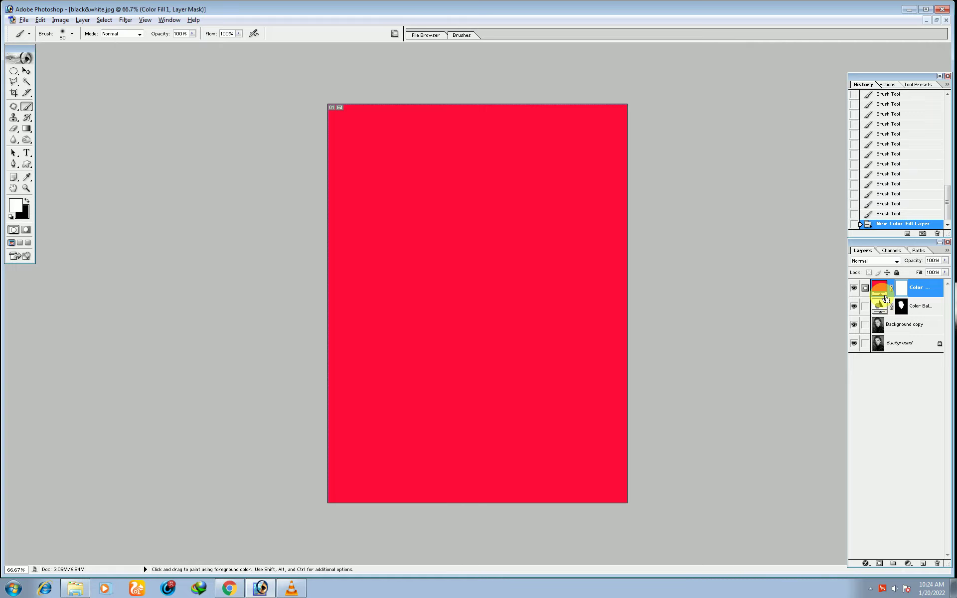
Invert the red fill's mask, zoom in on the face, and set its blending to Soft Light.
{"action": "key", "text": "ctrl+i"}
{"action": "key", "text": "ctrl+alt+0"}
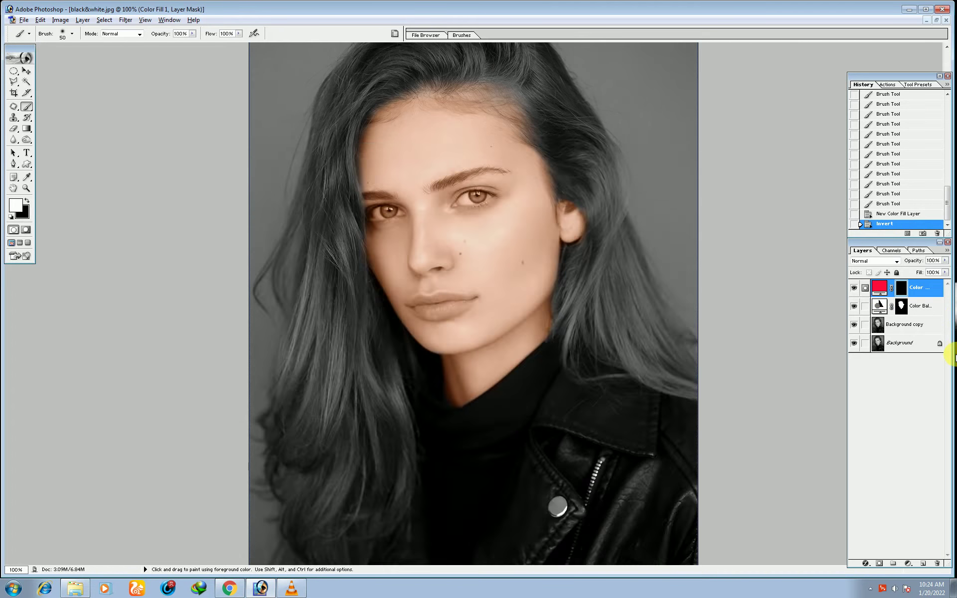
{"action": "key", "text": "ctrl+plus"}
{"action": "scroll", "coordinate": [545, 348], "scroll_direction": "up", "scroll_amount": 3}
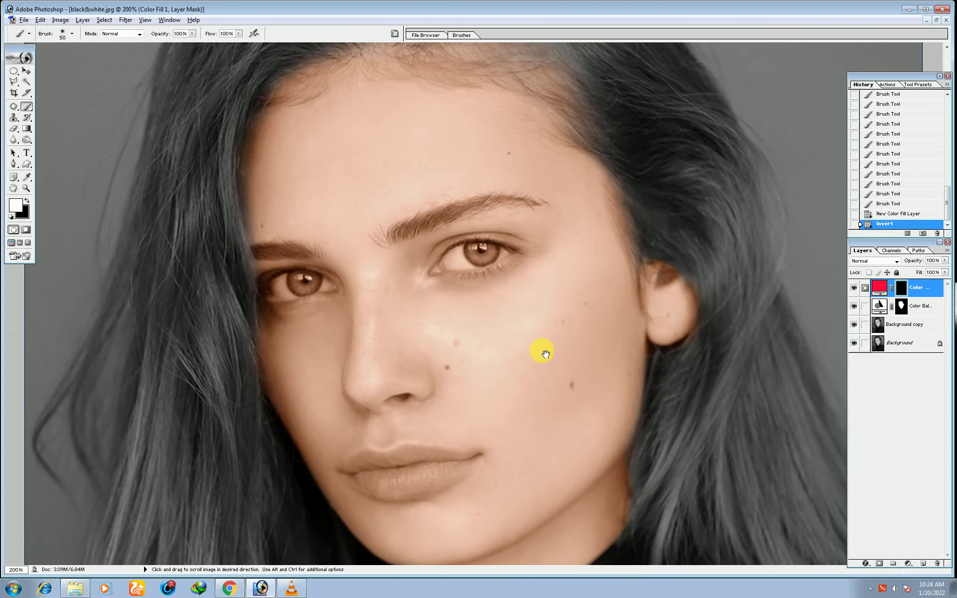
{"action": "left_click", "coordinate": [897, 261]}
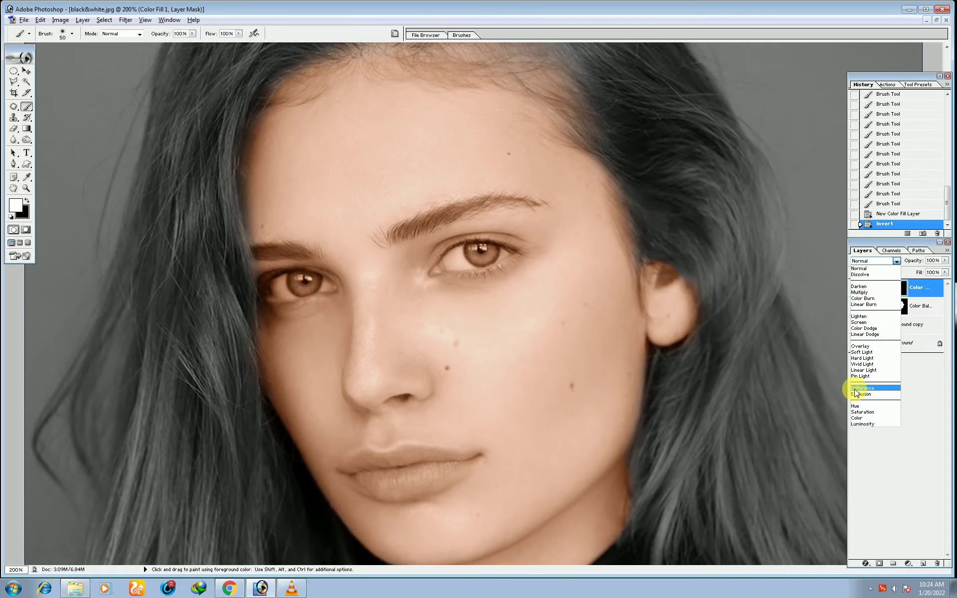
{"action": "left_click", "coordinate": [865, 352]}
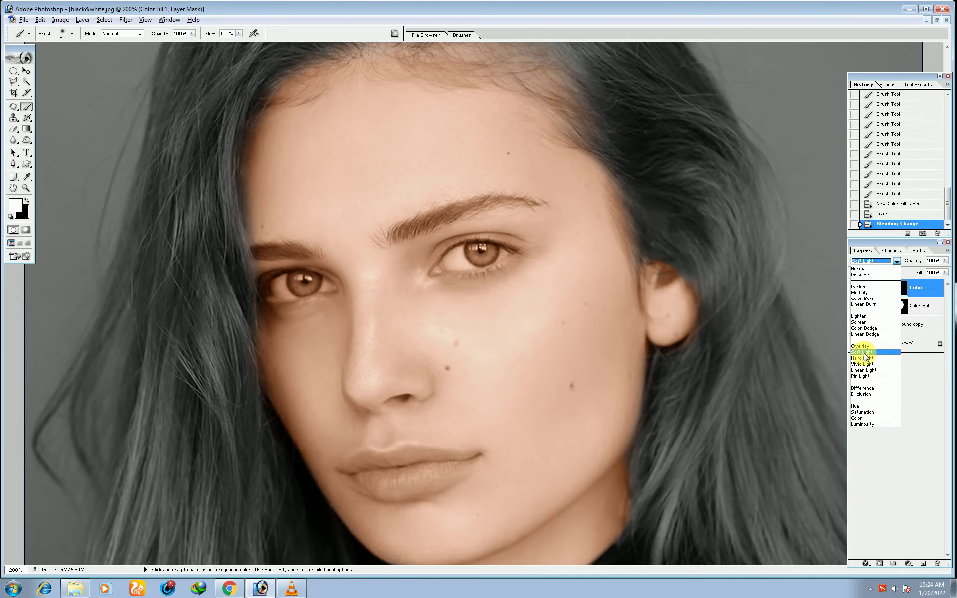
With a small brush, paint red onto the upper and lower lips and the lip seam.
{"action": "left_click", "coordinate": [455, 289], "text": "ctrl"}
{"action": "left_click_drag", "start_coordinate": [448, 402], "coordinate": [489, 137]}
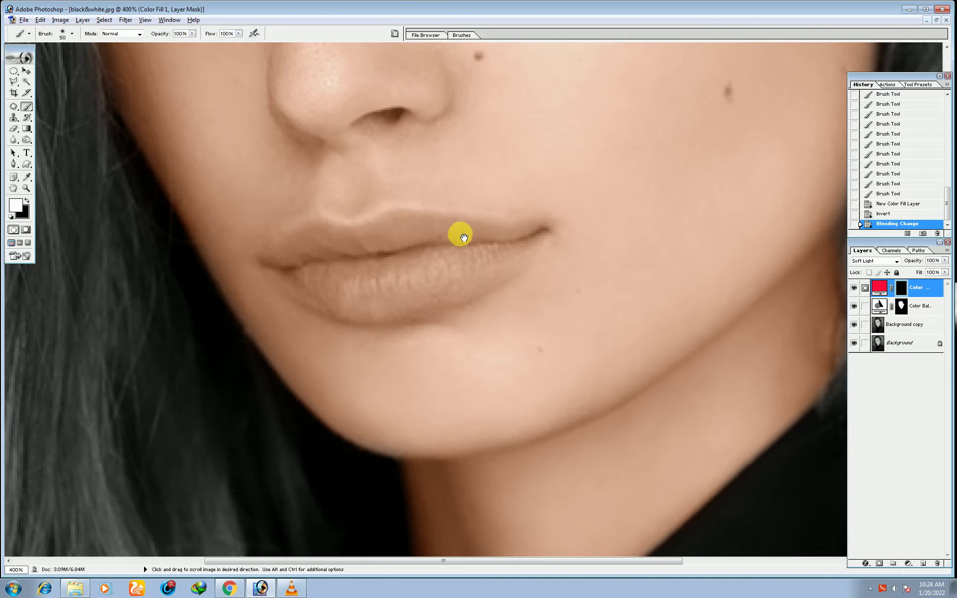
{"action": "key", "text": "bracketleft"}
{"action": "key", "text": "bracketleft"}
{"action": "key", "text": "bracketleft"}
{"action": "mouse_move", "coordinate": [262, 258]}
{"action": "left_mouse_down"}
{"action": "mouse_move", "coordinate": [309, 227]}
{"action": "mouse_move", "coordinate": [362, 229]}
{"action": "mouse_move", "coordinate": [396, 213]}
{"action": "mouse_move", "coordinate": [548, 231]}
{"action": "mouse_move", "coordinate": [491, 288]}
{"action": "mouse_move", "coordinate": [399, 318]}
{"action": "mouse_move", "coordinate": [344, 320]}
{"action": "mouse_move", "coordinate": [279, 264]}
{"action": "mouse_move", "coordinate": [353, 296]}
{"action": "mouse_move", "coordinate": [434, 289]}
{"action": "mouse_move", "coordinate": [518, 251]}
{"action": "mouse_move", "coordinate": [312, 281]}
{"action": "mouse_move", "coordinate": [379, 272]}
{"action": "mouse_move", "coordinate": [347, 282]}
{"action": "mouse_move", "coordinate": [319, 259]}
{"action": "mouse_move", "coordinate": [286, 252]}
{"action": "mouse_move", "coordinate": [484, 243]}
{"action": "left_mouse_up"}
{"action": "key", "text": "bracketright"}
{"action": "key", "text": "bracketleft"}
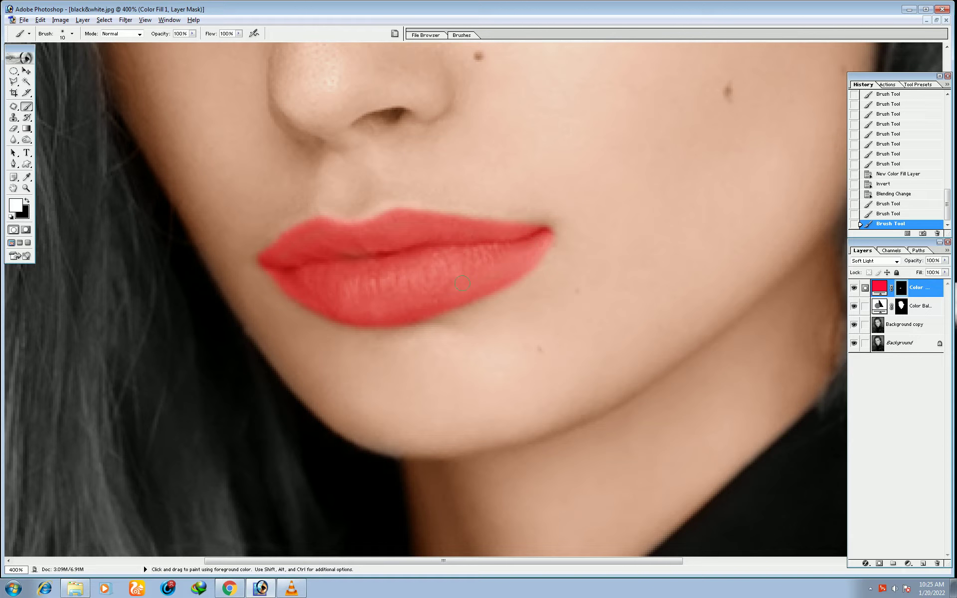
{"action": "mouse_move", "coordinate": [330, 259]}
{"action": "left_mouse_down"}
{"action": "mouse_move", "coordinate": [482, 247]}
{"action": "mouse_move", "coordinate": [350, 279]}
{"action": "left_mouse_up"}
{"action": "key", "text": "ctrl+minus"}
{"action": "key", "text": "ctrl+minus"}
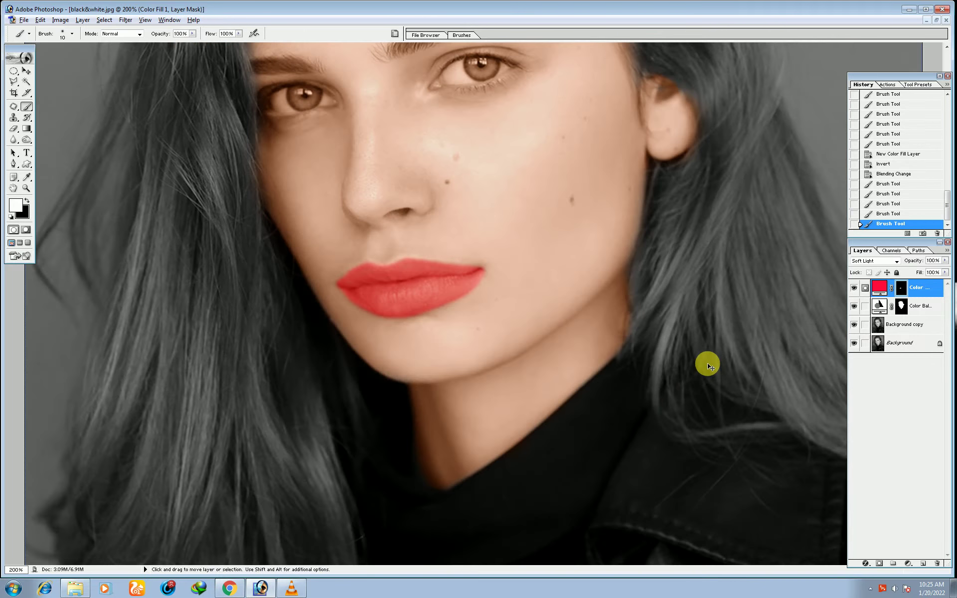
Try Multiply on the lip fill, revert to Soft Light, and zoom out to the whole image.
{"action": "left_click", "coordinate": [896, 262]}
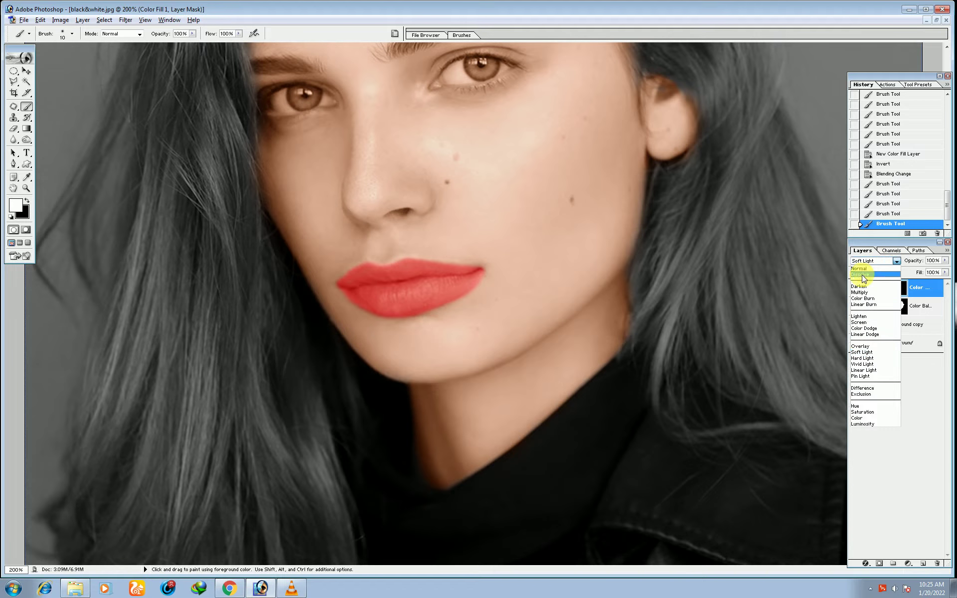
{"action": "left_click", "coordinate": [864, 292]}
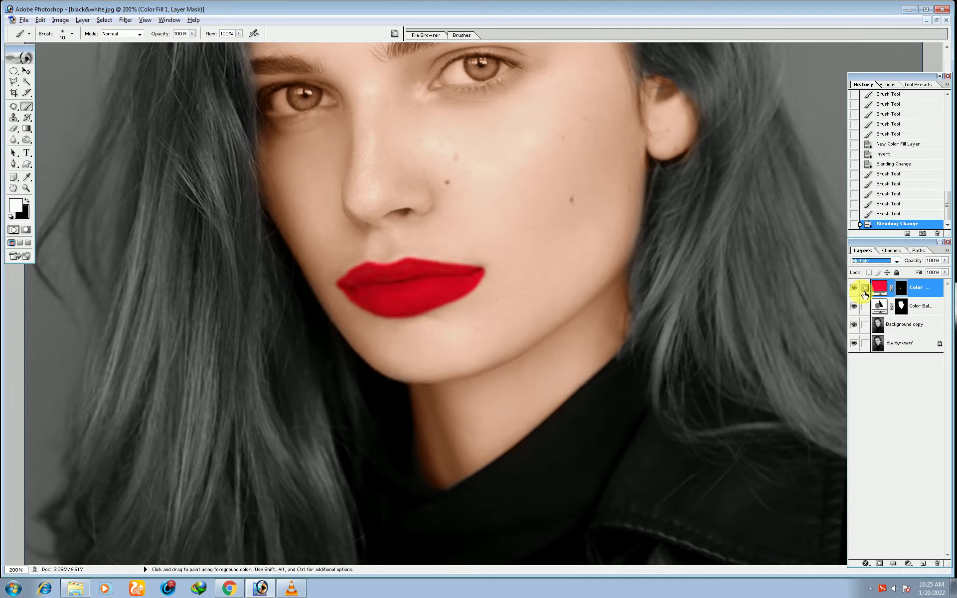
{"action": "left_click", "coordinate": [896, 262]}
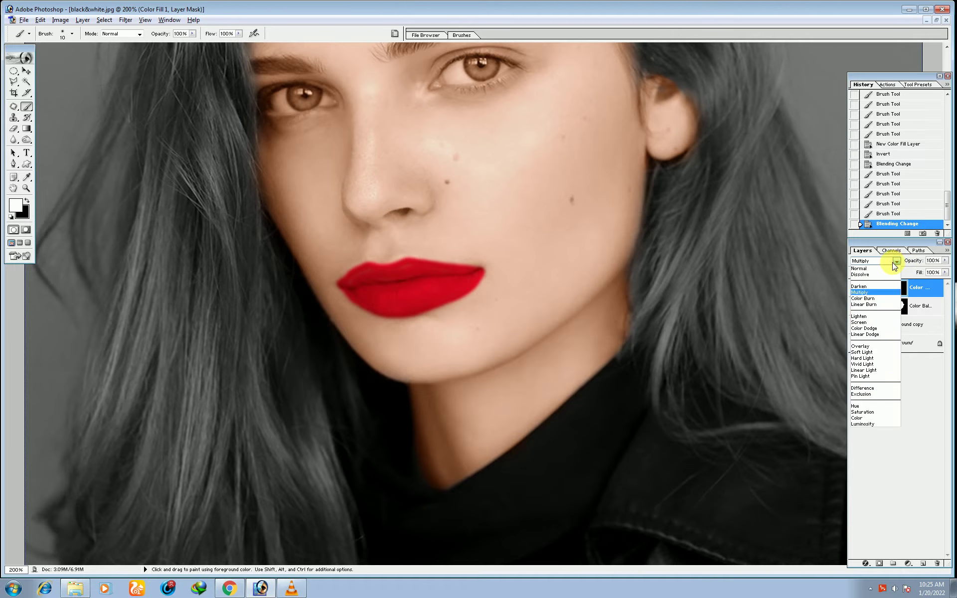
{"action": "left_click", "coordinate": [861, 352]}
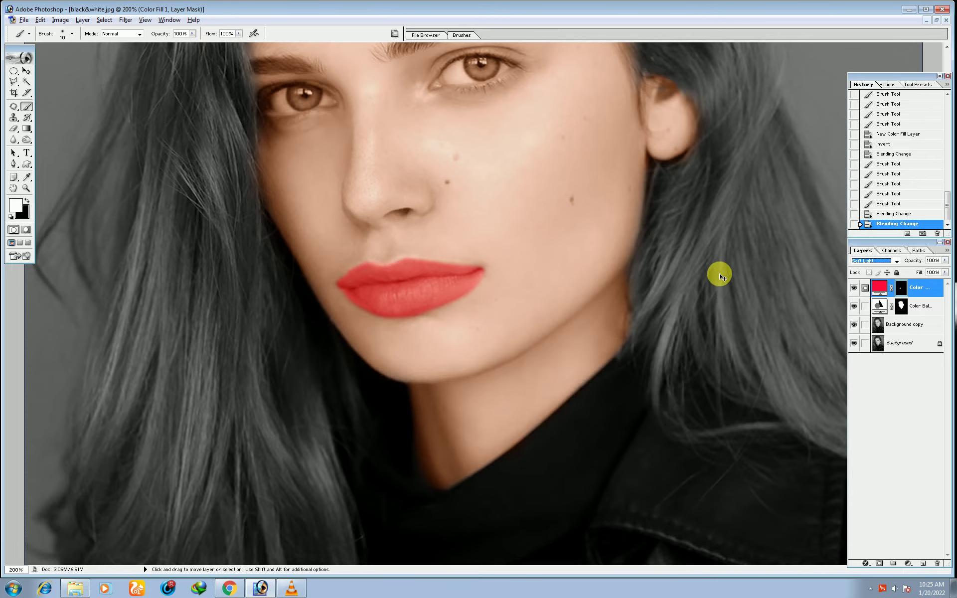
{"action": "key", "text": "ctrl+minus"}
{"action": "key", "text": "ctrl+minus"}
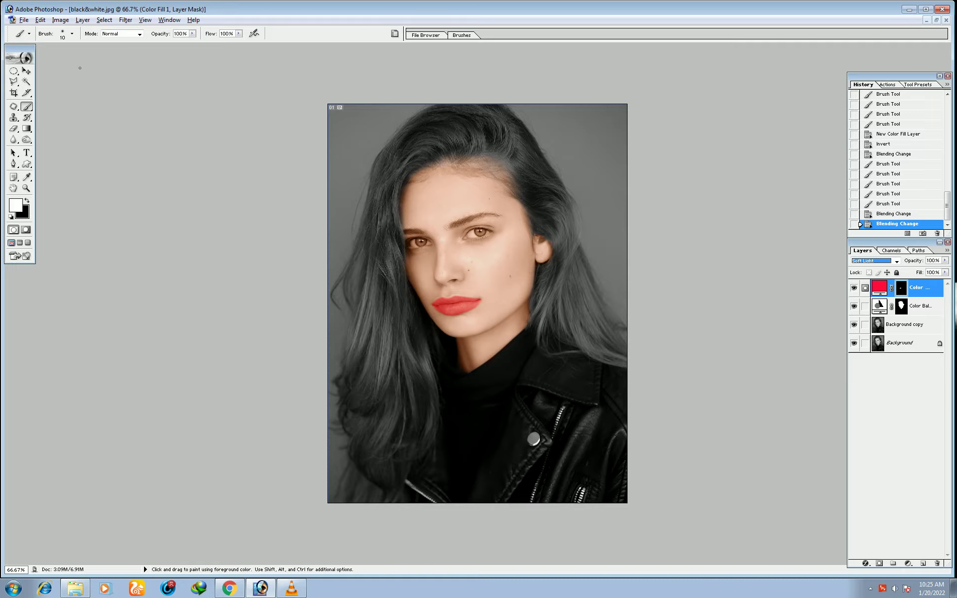
Add a blue Solid Color fill layer (Color Fill 2) and set its blend mode to Color.
{"action": "left_click", "coordinate": [910, 565]}
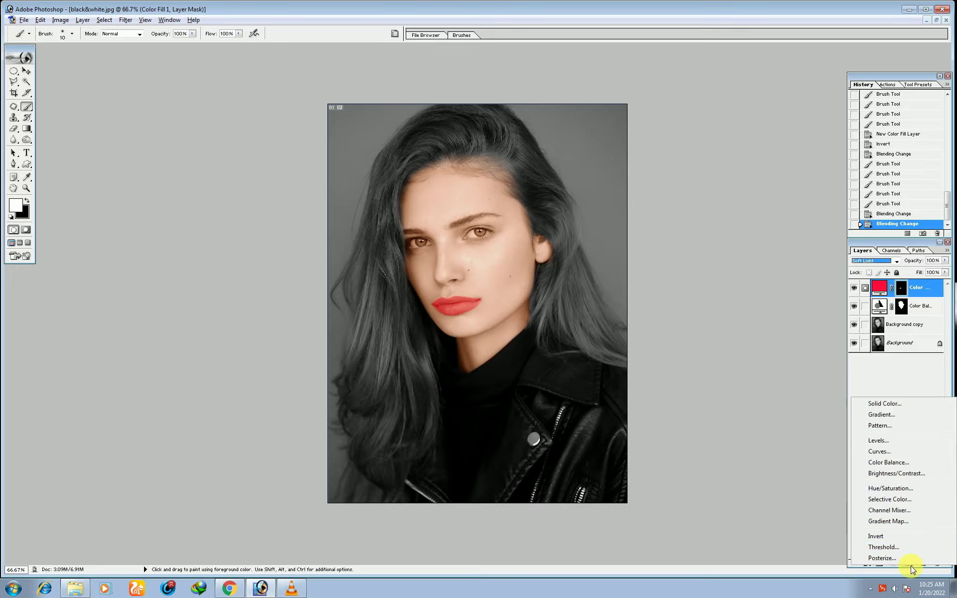
{"action": "left_click", "coordinate": [889, 404]}
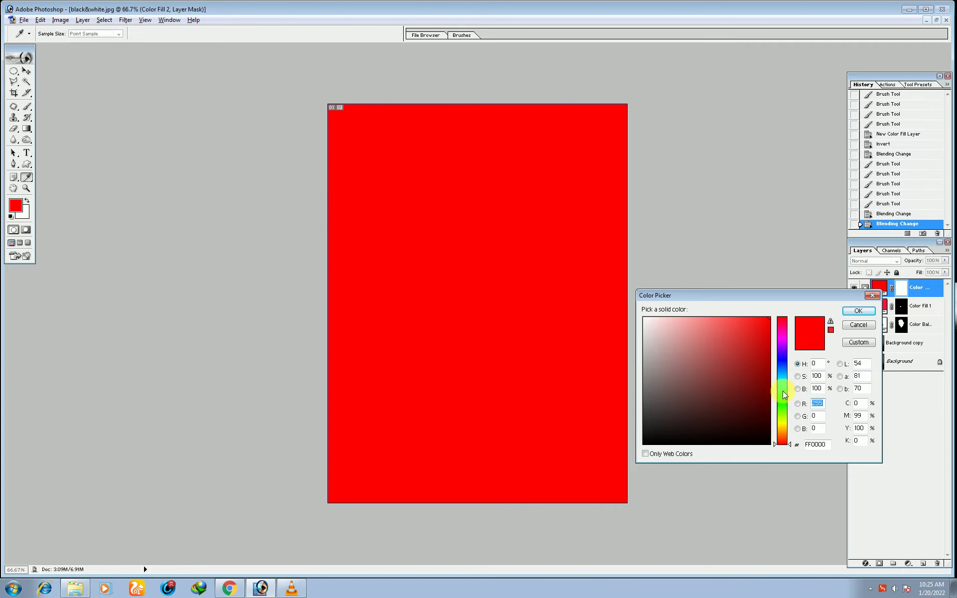
{"action": "left_click", "coordinate": [785, 361]}
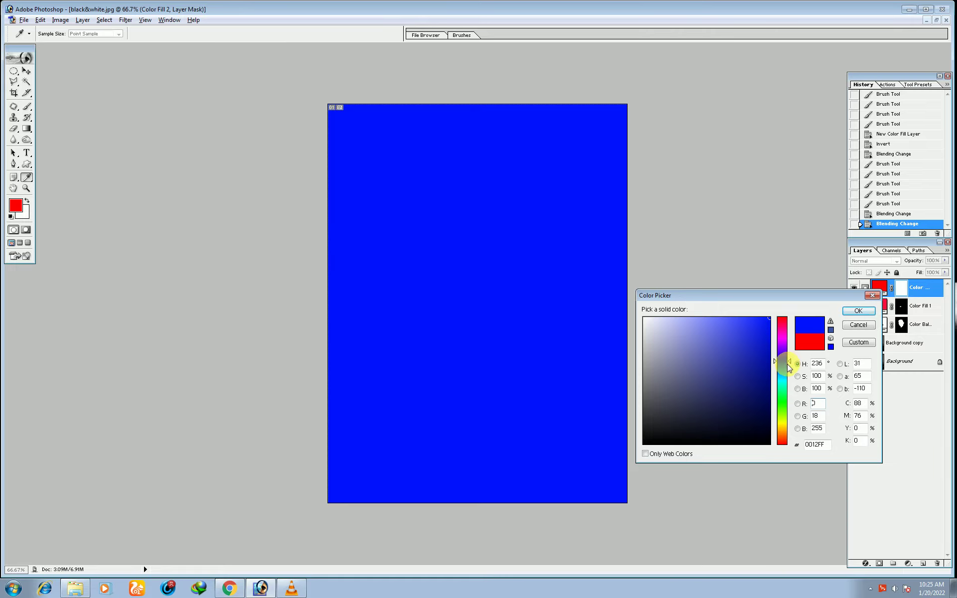
{"action": "left_click_drag", "start_coordinate": [787, 364], "coordinate": [790, 359]}
{"action": "left_click", "coordinate": [858, 313]}
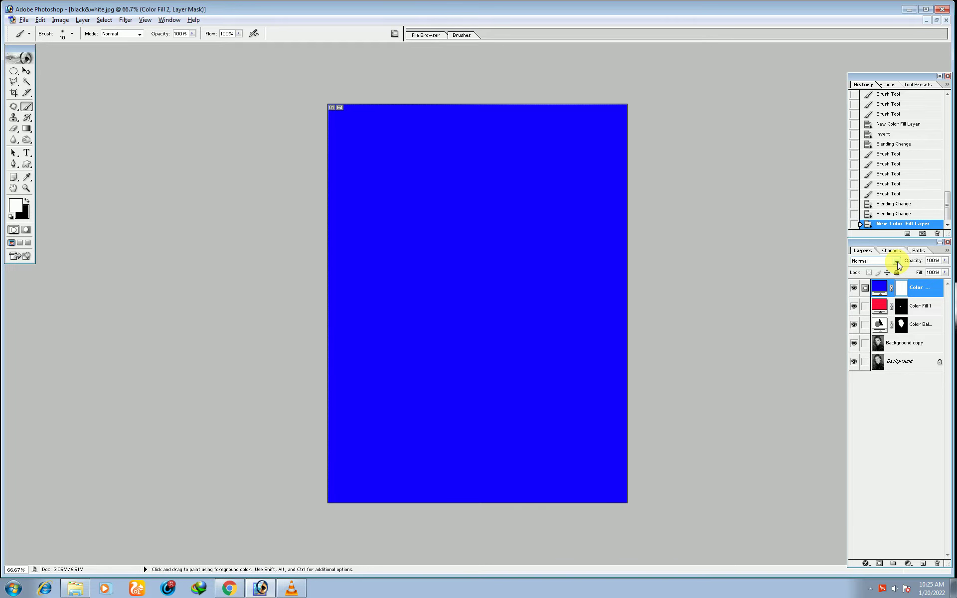
{"action": "left_click", "coordinate": [896, 261]}
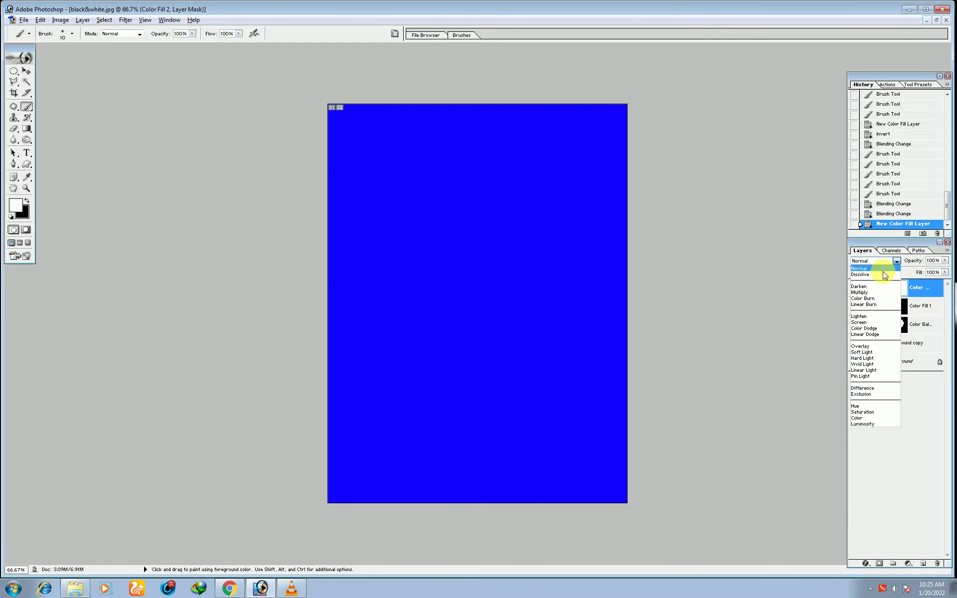
{"action": "left_click", "coordinate": [863, 417]}
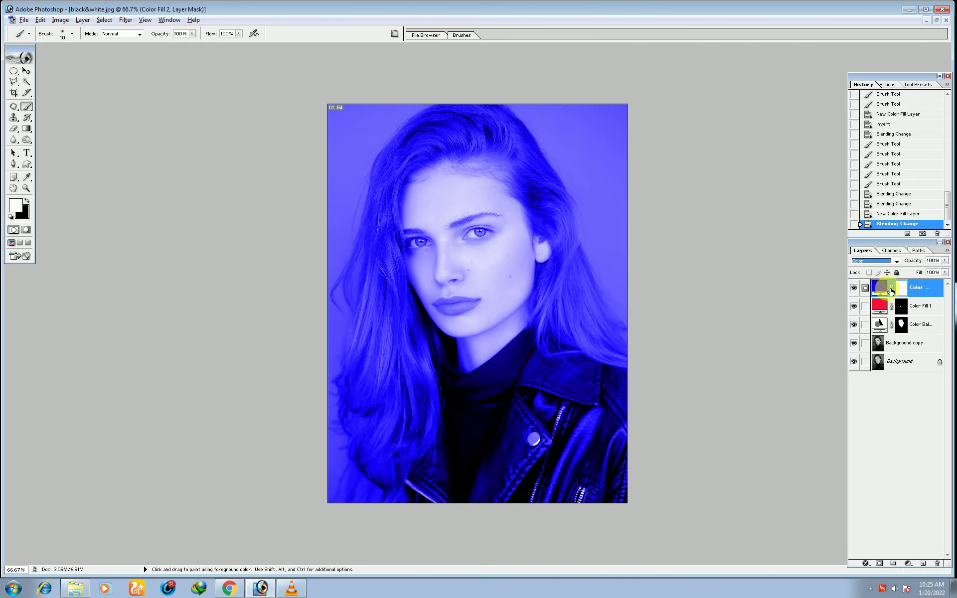
Invert the Color Fill 2 mask with Ctrl+I to hide the blue everywhere.
{"action": "key", "text": "ctrl+i"}
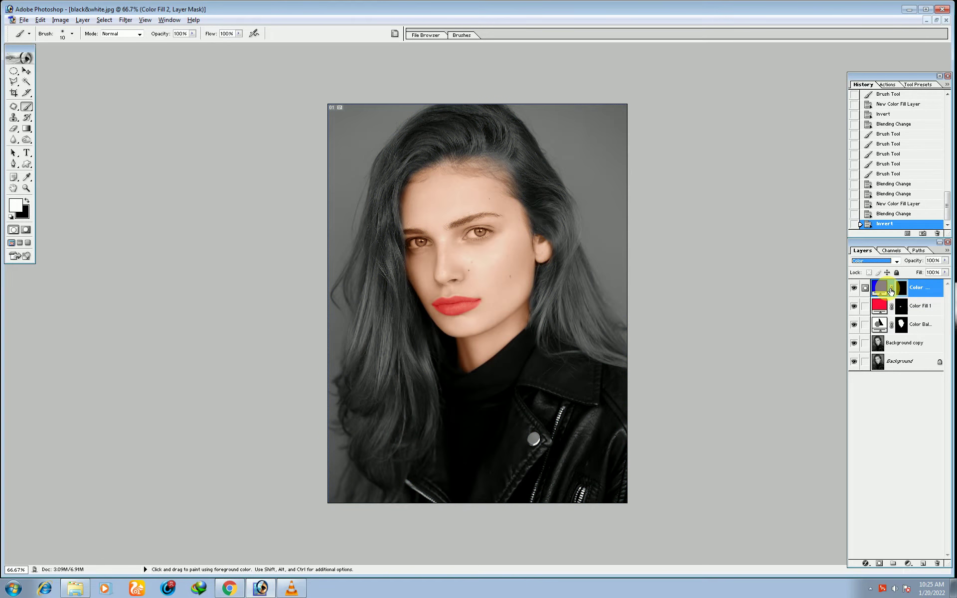
{"action": "key", "text": "ctrl+plus"}
{"action": "key", "text": "ctrl+plus"}
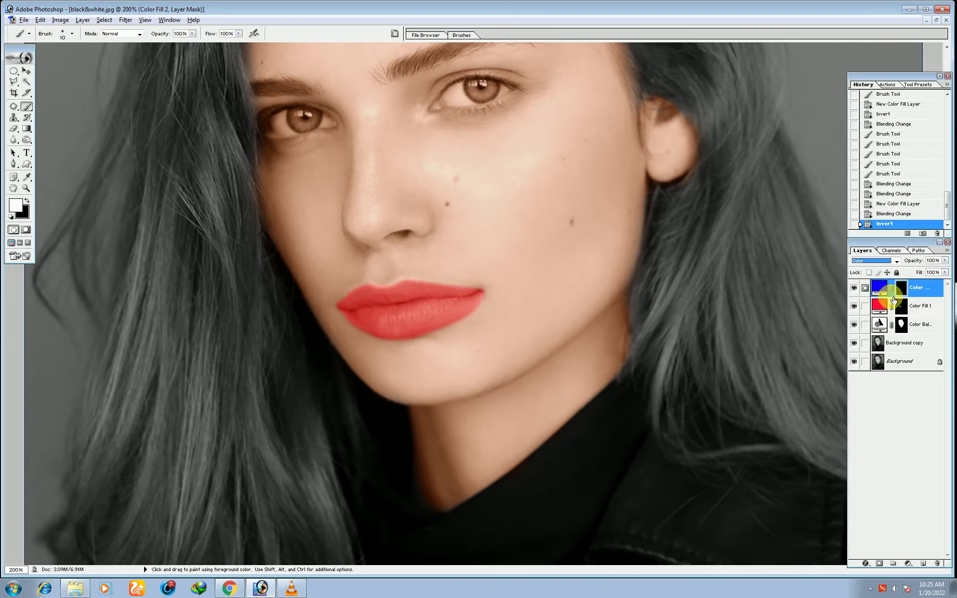
{"action": "scroll", "coordinate": [656, 288], "scroll_direction": "up", "scroll_amount": 3}
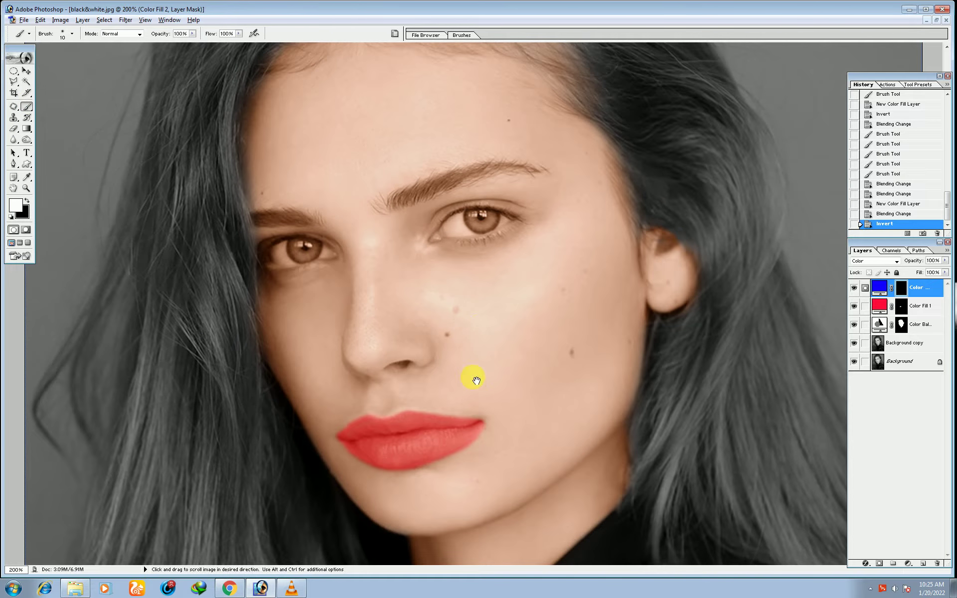
{"action": "scroll", "coordinate": [478, 349], "scroll_direction": "down", "scroll_amount": 2}
{"action": "scroll", "coordinate": [486, 249], "scroll_direction": "down", "scroll_amount": 6}
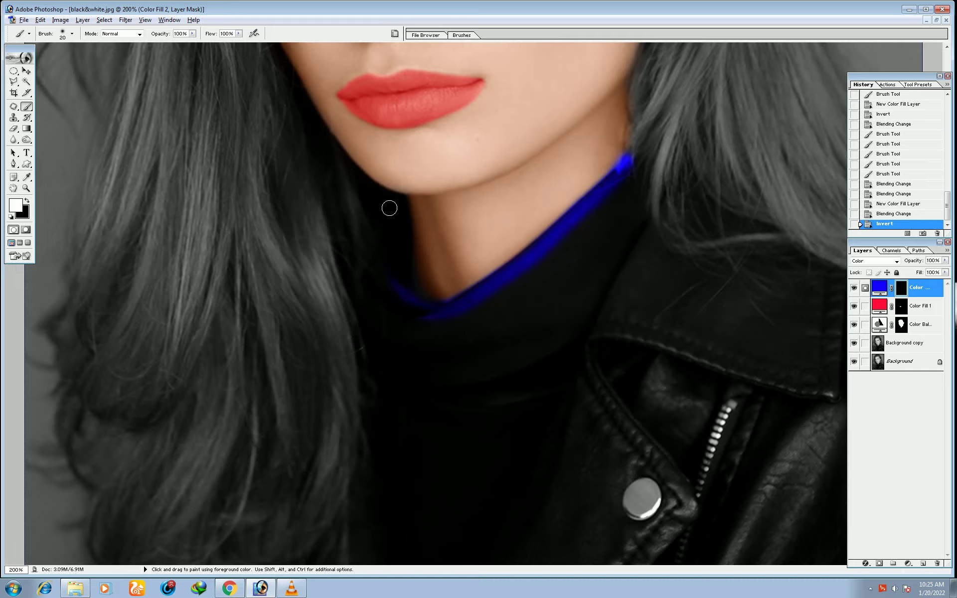
Paint white on the mask to bring blue back onto the neckline, collar and right shoulder.
{"action": "left_click_drag", "start_coordinate": [417, 312], "coordinate": [418, 300]}
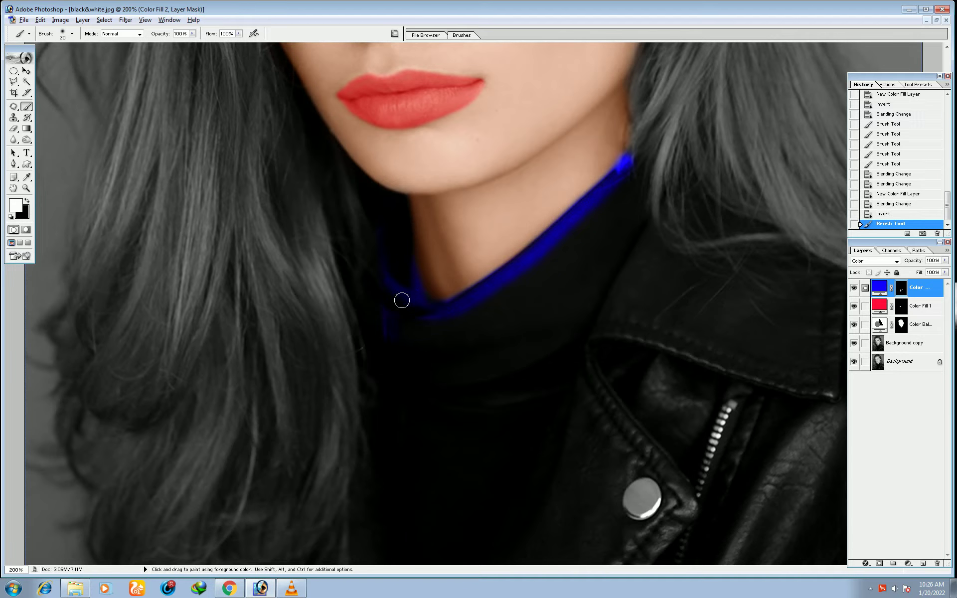
{"action": "key", "text": "bracketright"}
{"action": "key", "text": "bracketright"}
{"action": "key", "text": "bracketright"}
{"action": "mouse_move", "coordinate": [405, 320]}
{"action": "left_mouse_down"}
{"action": "mouse_move", "coordinate": [490, 310]}
{"action": "mouse_move", "coordinate": [638, 165]}
{"action": "left_mouse_up"}
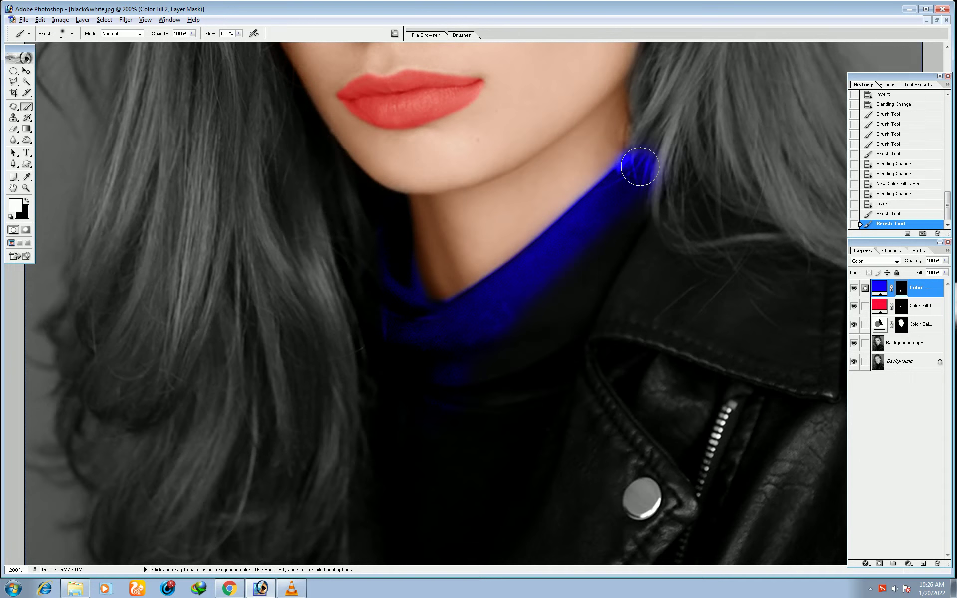
{"action": "left_click_drag", "start_coordinate": [549, 308], "coordinate": [460, 389]}
{"action": "mouse_move", "coordinate": [410, 438]}
{"action": "left_mouse_down"}
{"action": "mouse_move", "coordinate": [402, 439]}
{"action": "mouse_move", "coordinate": [504, 450]}
{"action": "mouse_move", "coordinate": [593, 384]}
{"action": "left_mouse_up"}
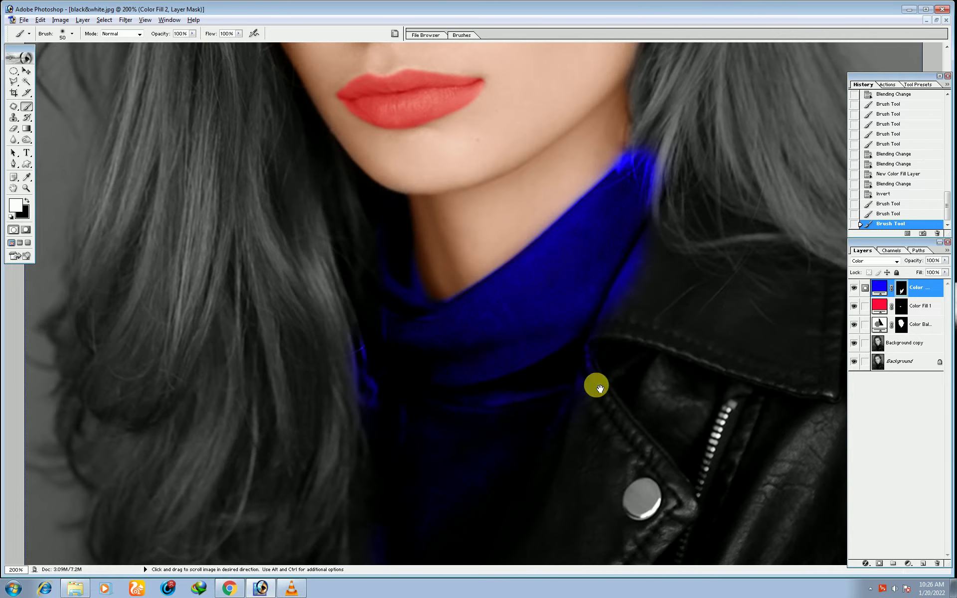
{"action": "scroll", "coordinate": [594, 384], "scroll_direction": "down", "scroll_amount": 5}
{"action": "mouse_move", "coordinate": [656, 133]}
{"action": "left_mouse_down"}
{"action": "mouse_move", "coordinate": [683, 133]}
{"action": "mouse_move", "coordinate": [711, 107]}
{"action": "mouse_move", "coordinate": [721, 159]}
{"action": "mouse_move", "coordinate": [656, 166]}
{"action": "mouse_move", "coordinate": [662, 219]}
{"action": "mouse_move", "coordinate": [645, 246]}
{"action": "mouse_move", "coordinate": [597, 251]}
{"action": "mouse_move", "coordinate": [543, 390]}
{"action": "left_mouse_up"}
{"action": "scroll", "coordinate": [545, 393], "scroll_direction": "up", "scroll_amount": 2}
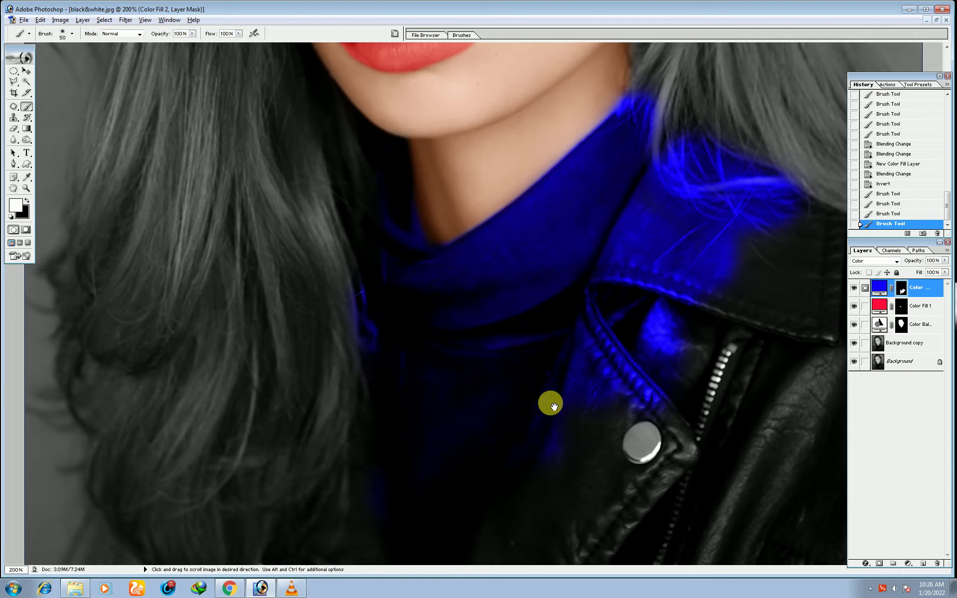
With a larger brush, paint blue over the lower jacket, lapel and button area.
{"action": "key", "text": "ctrl+minus"}
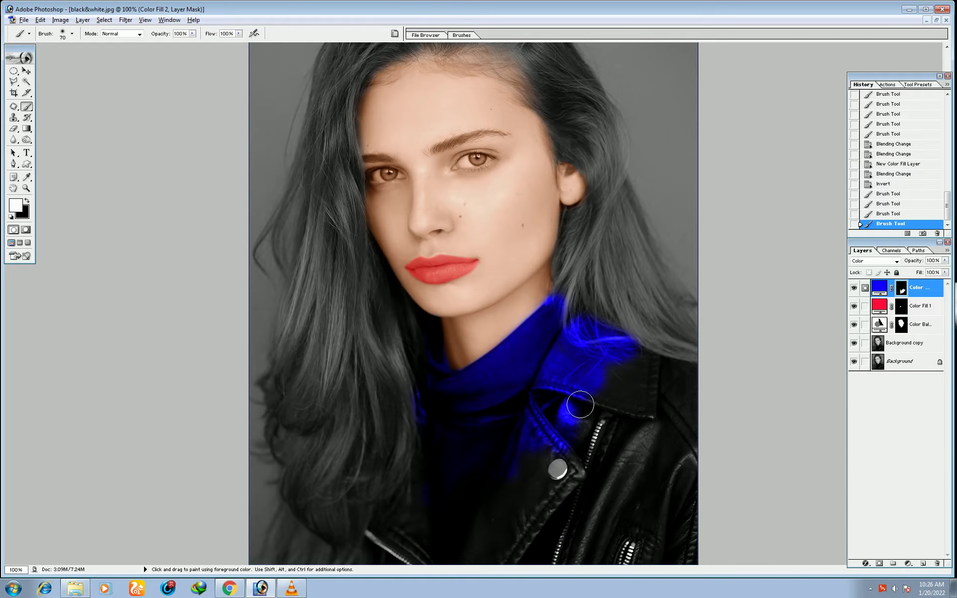
{"action": "key", "text": "bracketright"}
{"action": "mouse_move", "coordinate": [580, 404]}
{"action": "left_mouse_down"}
{"action": "mouse_move", "coordinate": [638, 376]}
{"action": "mouse_move", "coordinate": [632, 357]}
{"action": "mouse_move", "coordinate": [684, 380]}
{"action": "mouse_move", "coordinate": [655, 438]}
{"action": "left_mouse_up"}
{"action": "key", "text": "bracketright"}
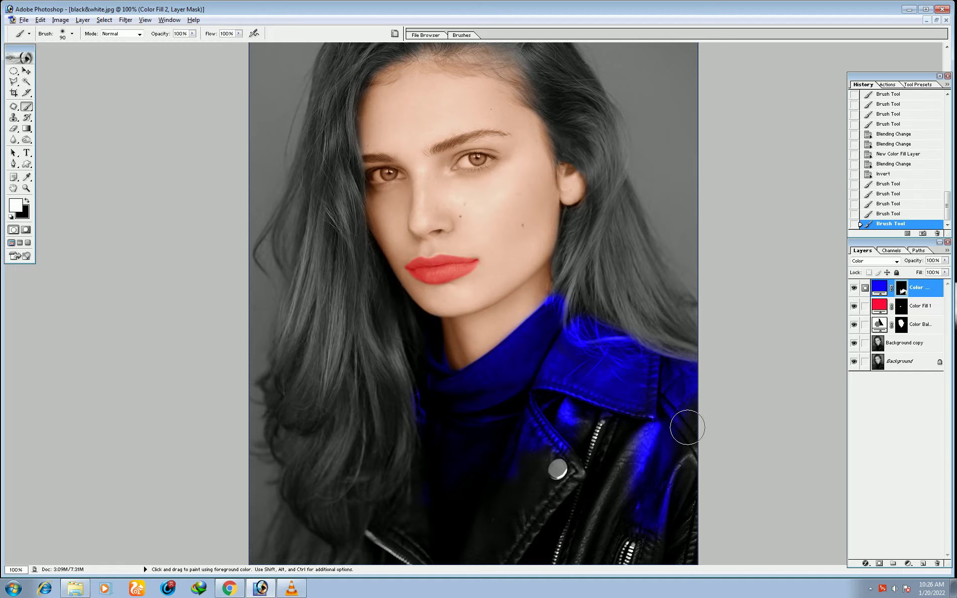
{"action": "key", "text": "bracketright"}
{"action": "mouse_move", "coordinate": [683, 524]}
{"action": "left_mouse_down"}
{"action": "mouse_move", "coordinate": [662, 457]}
{"action": "mouse_move", "coordinate": [694, 558]}
{"action": "left_mouse_up"}
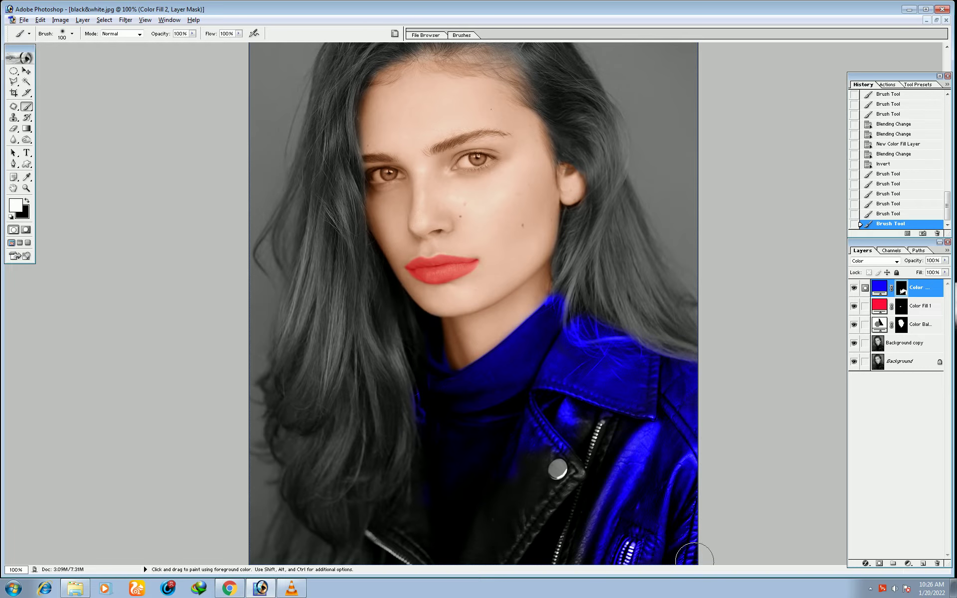
{"action": "mouse_move", "coordinate": [610, 492]}
{"action": "left_mouse_down"}
{"action": "mouse_move", "coordinate": [620, 424]}
{"action": "mouse_move", "coordinate": [601, 426]}
{"action": "mouse_move", "coordinate": [563, 548]}
{"action": "left_mouse_up"}
{"action": "mouse_move", "coordinate": [420, 523]}
{"action": "left_mouse_down"}
{"action": "mouse_move", "coordinate": [396, 545]}
{"action": "mouse_move", "coordinate": [368, 551]}
{"action": "left_mouse_up"}
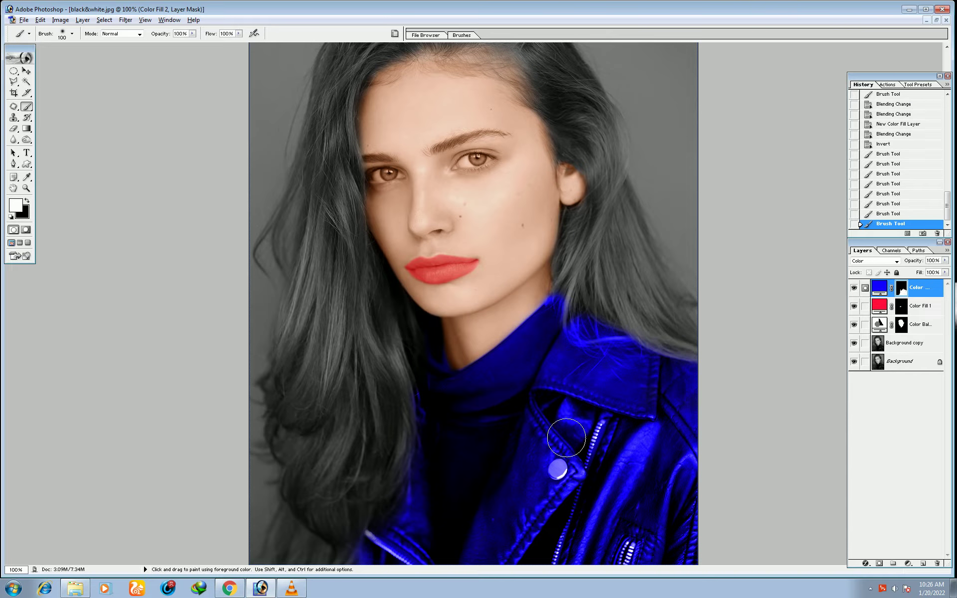
Add final blue touch-ups on the jacket with an enlarged brush.
{"action": "key", "text": "ctrl+plus"}
{"action": "key", "text": "ctrl+minus"}
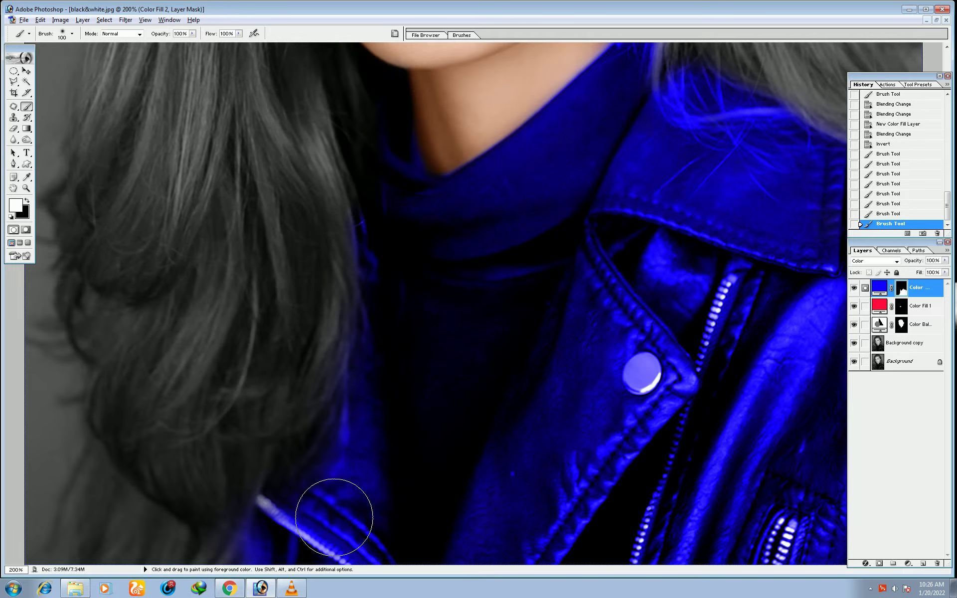
{"action": "key", "text": "ctrl+minus"}
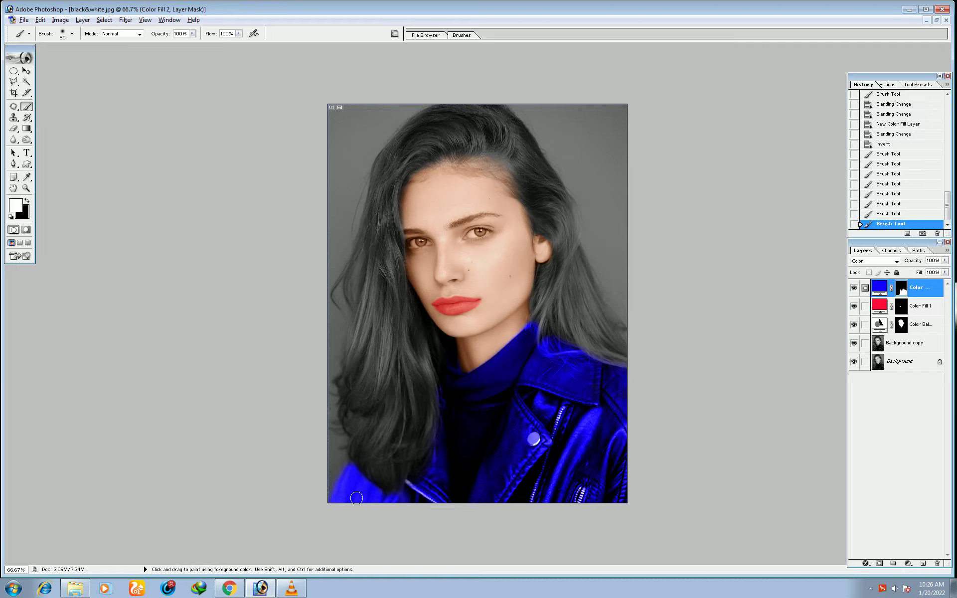
{"action": "left_click", "coordinate": [488, 490]}
{"action": "key", "text": "bracketright"}
{"action": "left_click", "coordinate": [609, 395]}
{"action": "key", "text": "bracketright"}
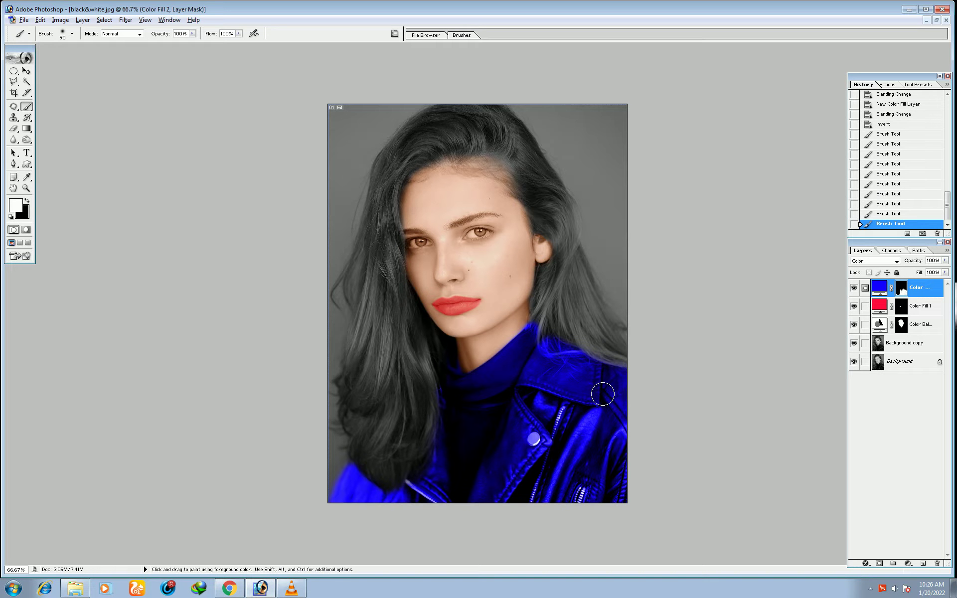
Paint black with a smaller brush to erase blue spill from the hair above and beside the collar.
{"action": "key", "text": "ctrl+plus"}
{"action": "key", "text": "ctrl+plus"}
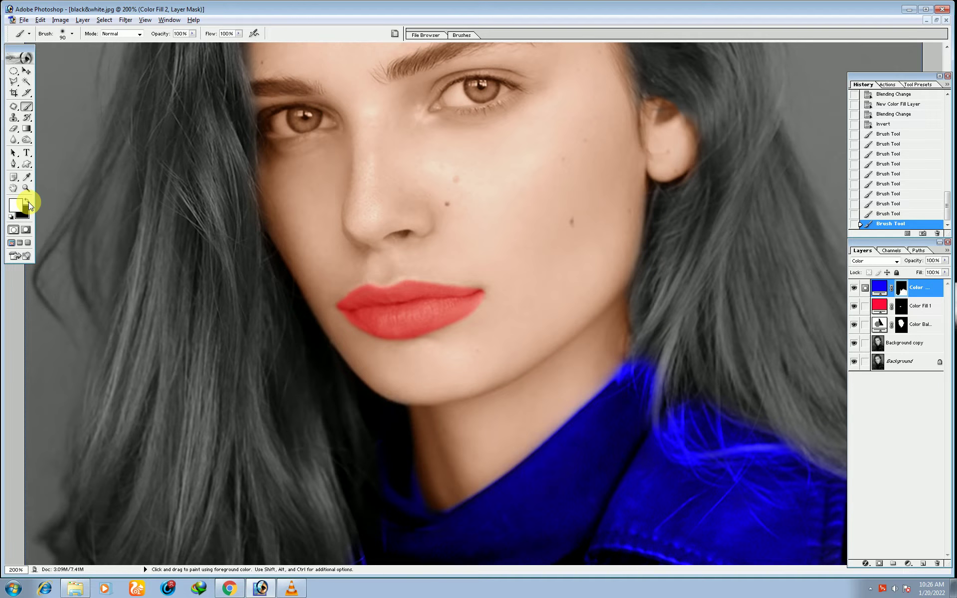
{"action": "left_click", "coordinate": [29, 202]}
{"action": "key", "text": "bracketleft"}
{"action": "key", "text": "bracketleft"}
{"action": "key", "text": "bracketleft"}
{"action": "key", "text": "bracketleft"}
{"action": "key", "text": "bracketleft"}
{"action": "mouse_move", "coordinate": [663, 424]}
{"action": "left_mouse_down"}
{"action": "mouse_move", "coordinate": [717, 397]}
{"action": "mouse_move", "coordinate": [695, 437]}
{"action": "mouse_move", "coordinate": [787, 444]}
{"action": "left_mouse_up"}
{"action": "left_click_drag", "start_coordinate": [666, 394], "coordinate": [683, 405]}
{"action": "key", "text": "ctrl+minus"}
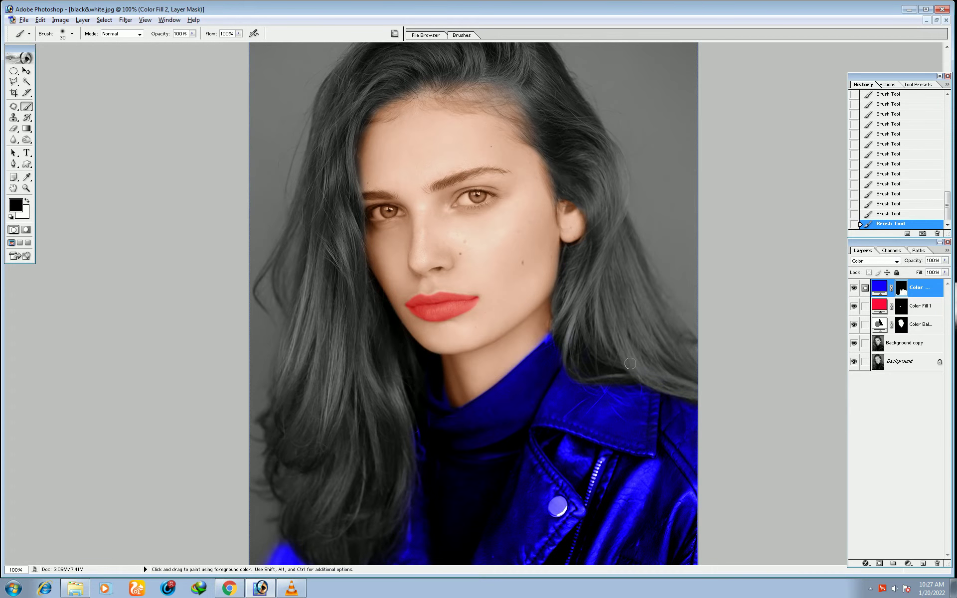
{"action": "key", "text": "ctrl+plus"}
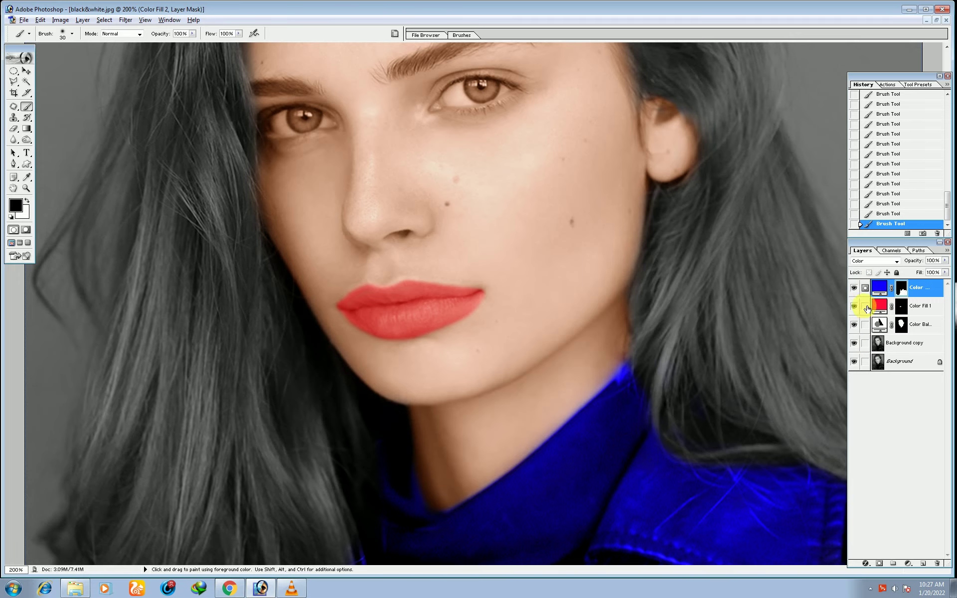
{"action": "mouse_move", "coordinate": [649, 379]}
{"action": "left_mouse_down"}
{"action": "mouse_move", "coordinate": [679, 450]}
{"action": "mouse_move", "coordinate": [758, 459]}
{"action": "mouse_move", "coordinate": [726, 466]}
{"action": "mouse_move", "coordinate": [773, 477]}
{"action": "mouse_move", "coordinate": [829, 456]}
{"action": "left_mouse_up"}
{"action": "left_click", "coordinate": [28, 200]}
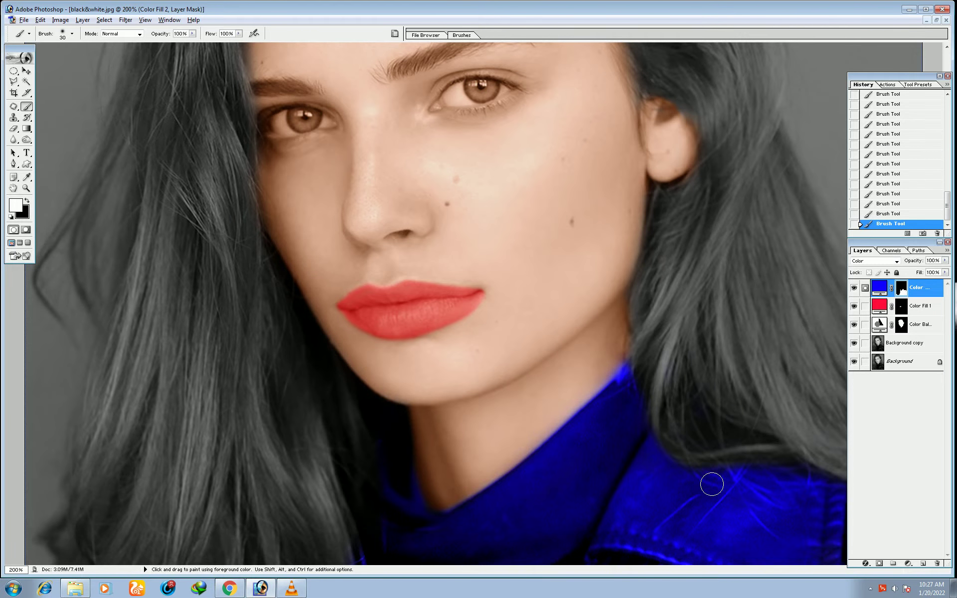
{"action": "key", "text": "ctrl+minus"}
{"action": "key", "text": "ctrl+minus"}
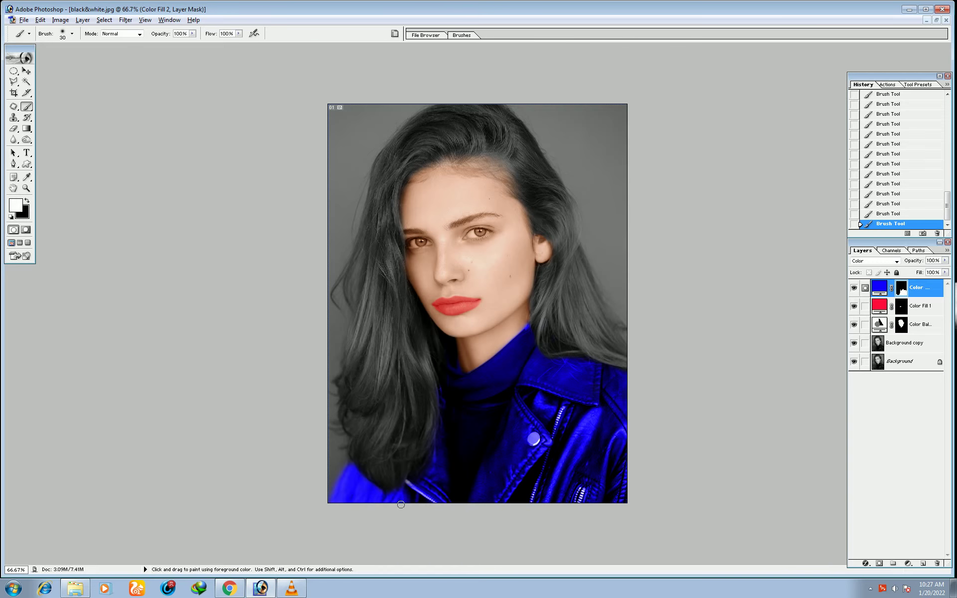
Create a third Solid Color fill layer and enter hex ab7954 brown as its colour.
{"action": "left_click", "coordinate": [908, 563]}
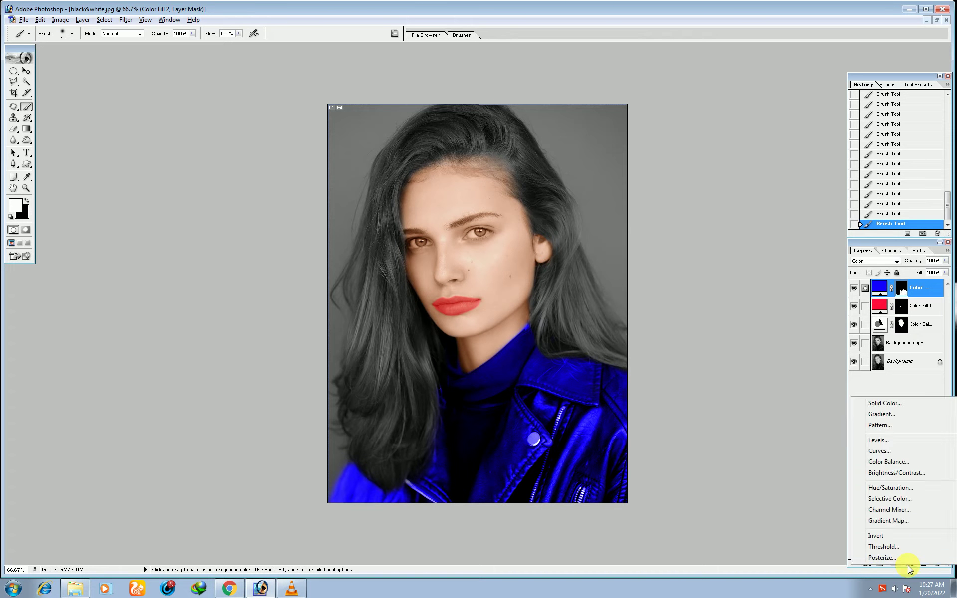
{"action": "left_click", "coordinate": [890, 405]}
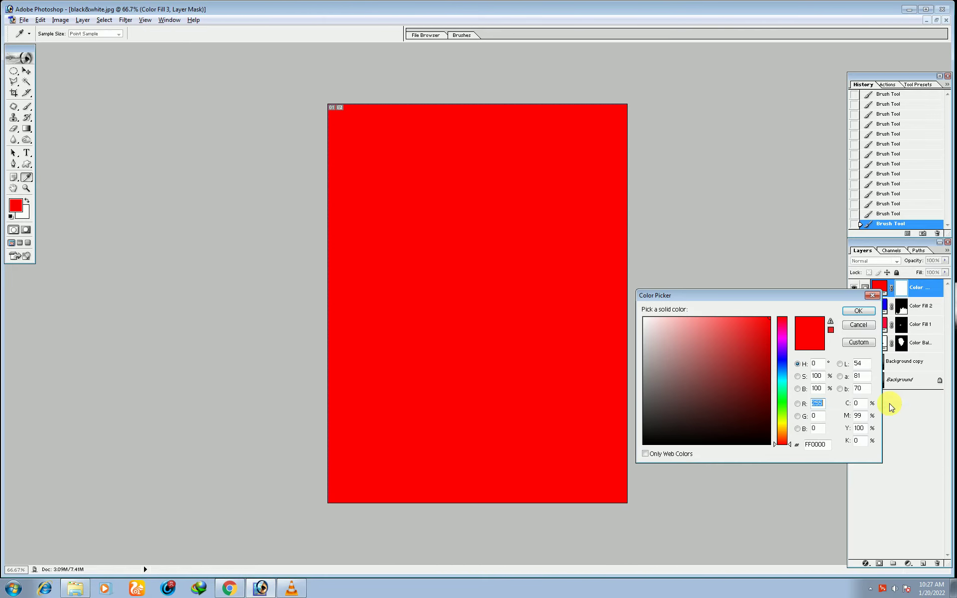
{"action": "left_click", "coordinate": [782, 430]}
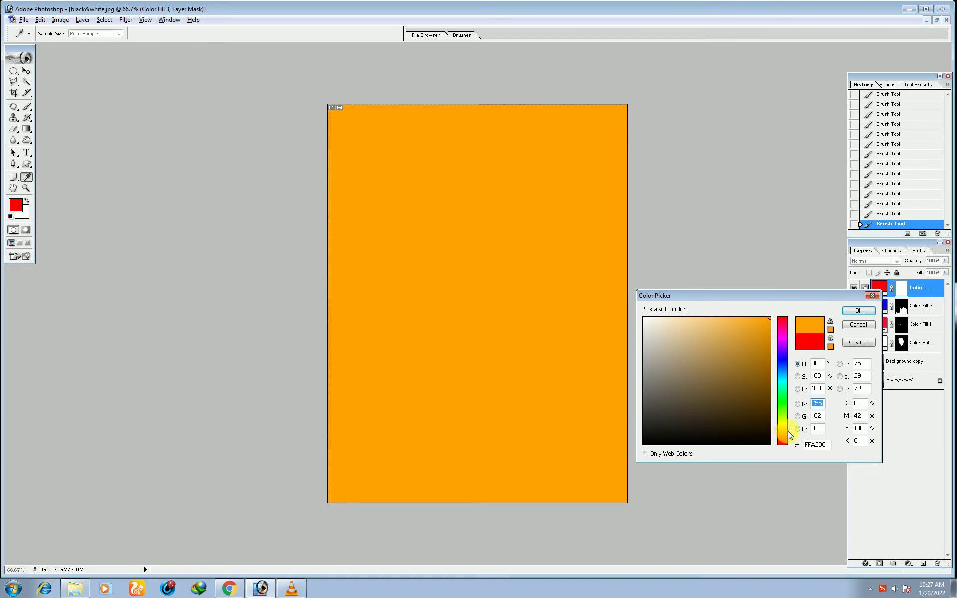
{"action": "left_click", "coordinate": [704, 367]}
{"action": "left_click_drag", "start_coordinate": [707, 369], "coordinate": [709, 365]}
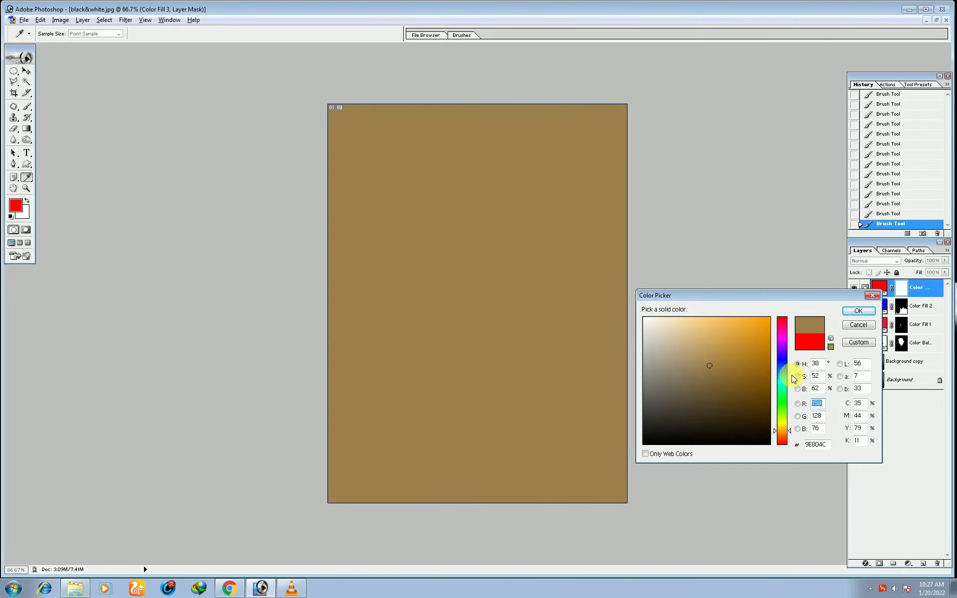
{"action": "left_click", "coordinate": [817, 445]}
{"action": "key", "text": "BackSpace"}
{"action": "key", "text": "BackSpace"}
{"action": "key", "text": "BackSpace"}
{"action": "key", "text": "BackSpace"}
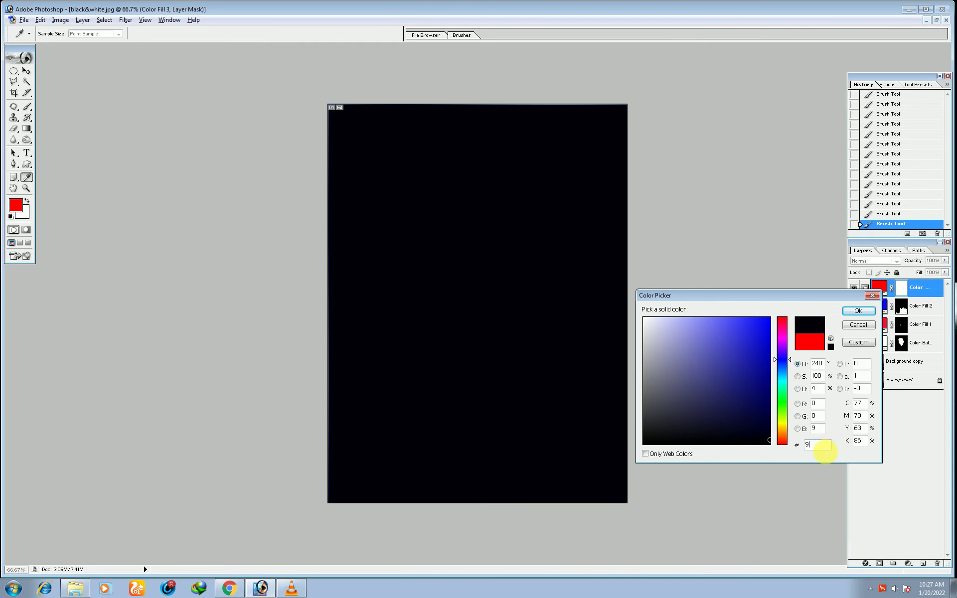
{"action": "key", "text": "BackSpace"}
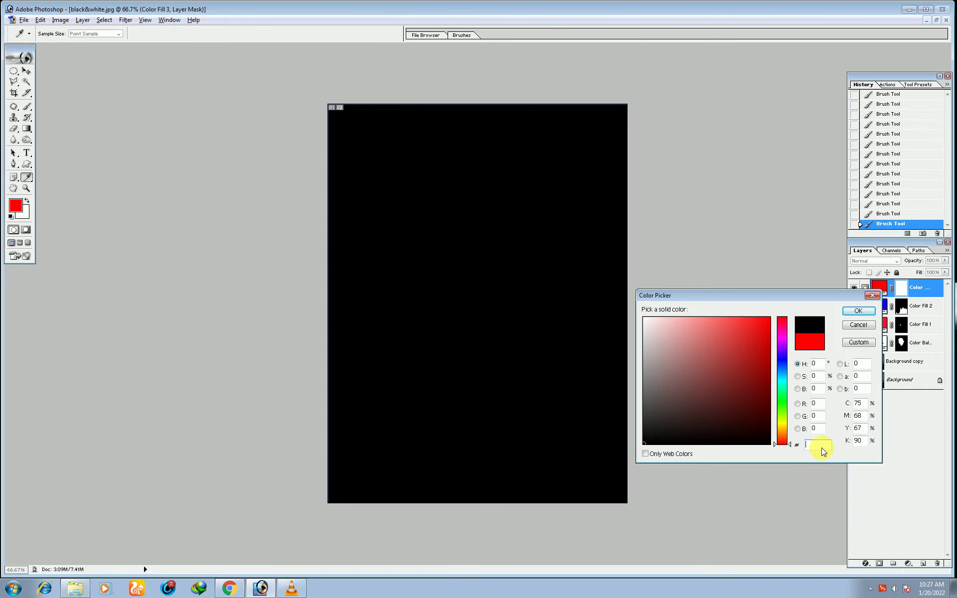
{"action": "type", "text": "ab"}
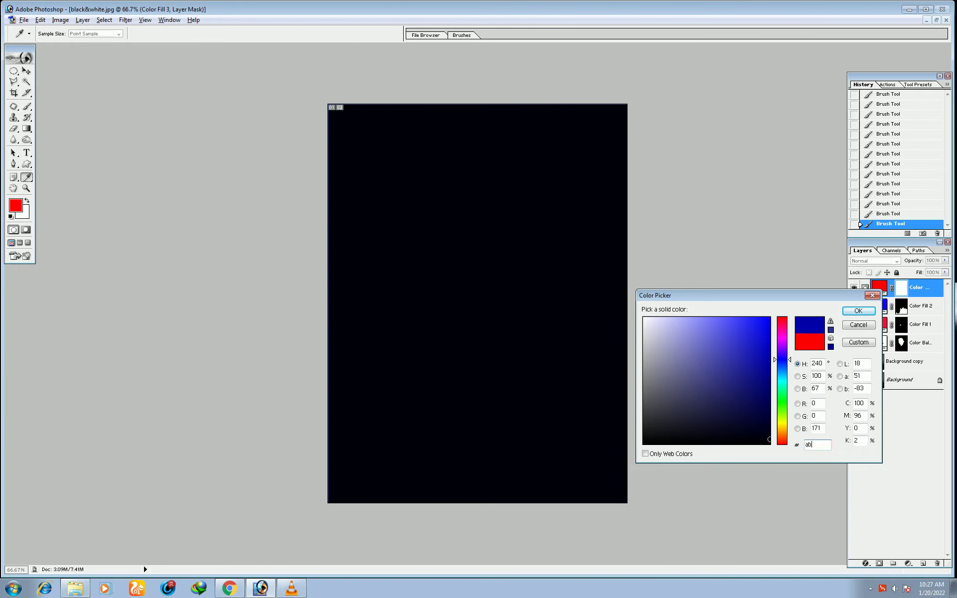
{"action": "type", "text": "7"}
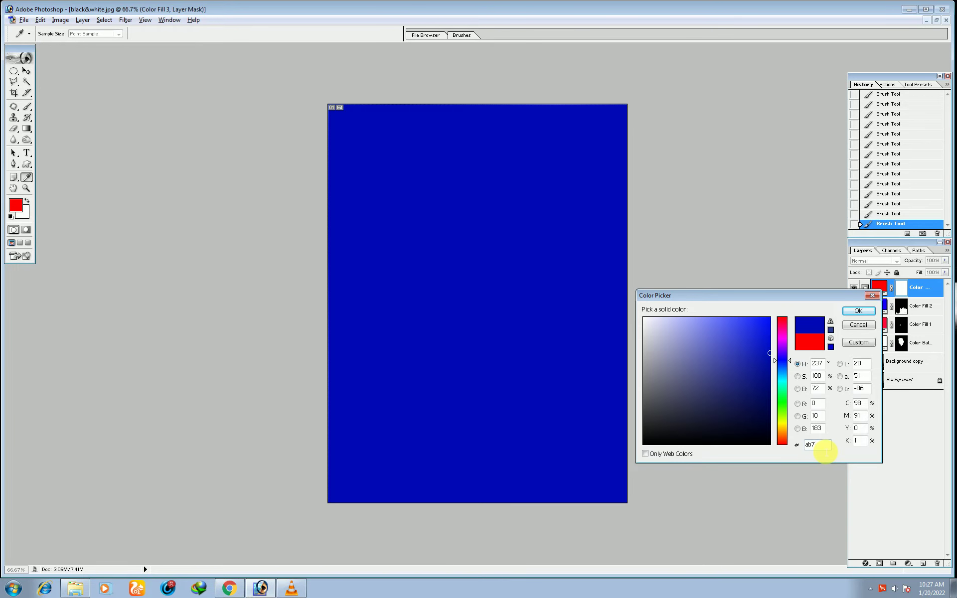
{"action": "type", "text": "9"}
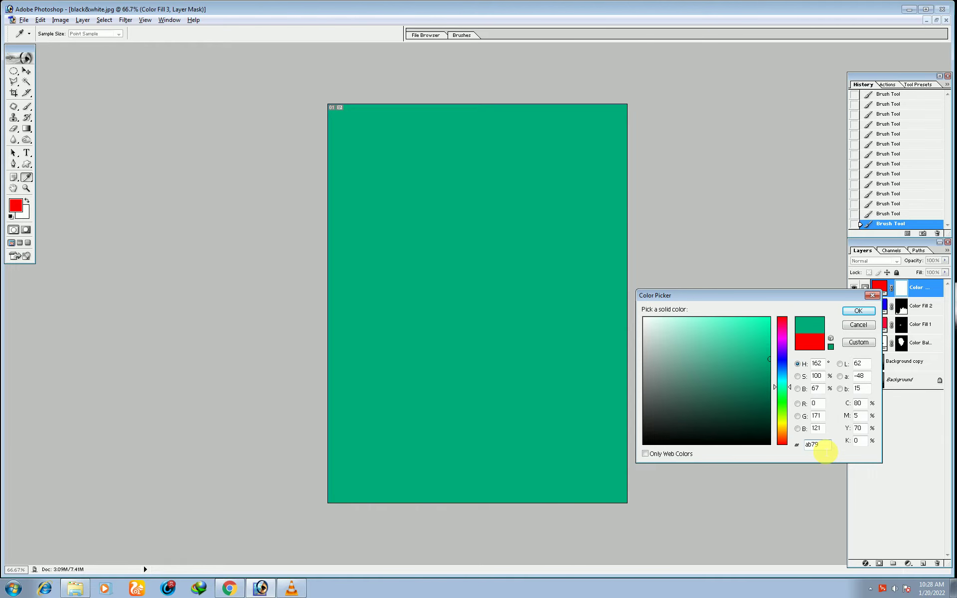
{"action": "type", "text": "54"}
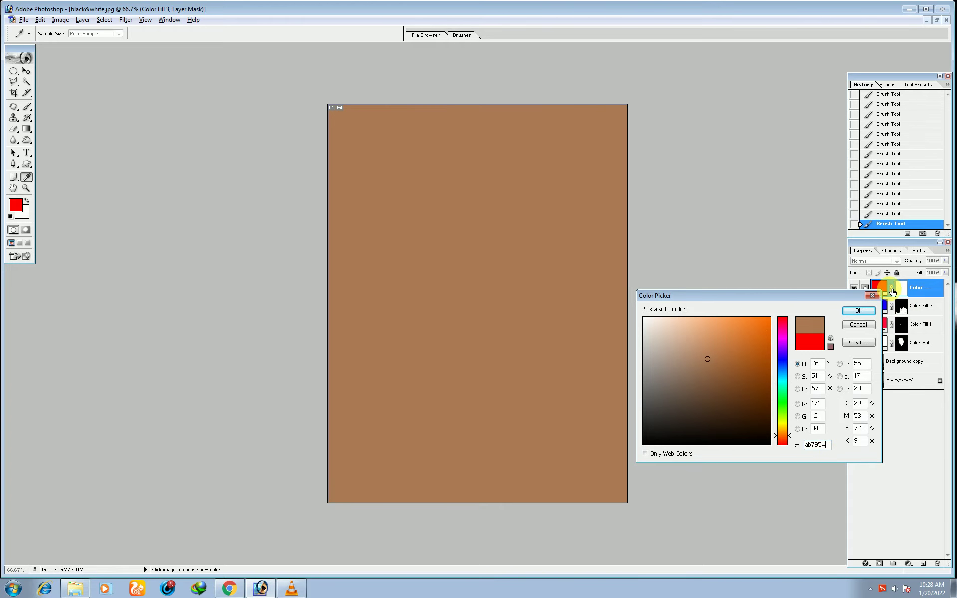
Confirm the ab7954 brown fill, blend it in Color mode, and invert its mask to hide it.
{"action": "left_click", "coordinate": [857, 311]}
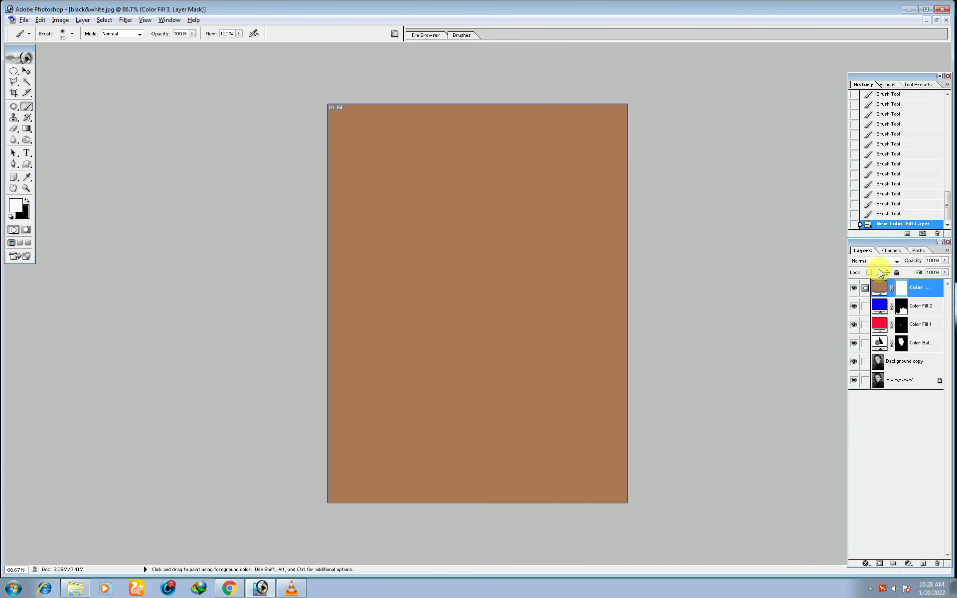
{"action": "left_click", "coordinate": [897, 262]}
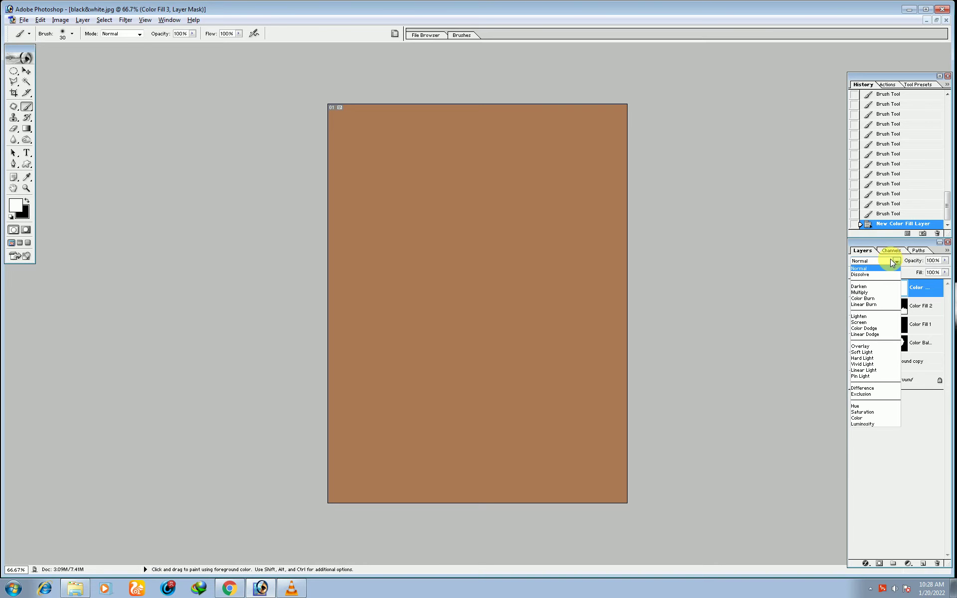
{"action": "left_click", "coordinate": [855, 417]}
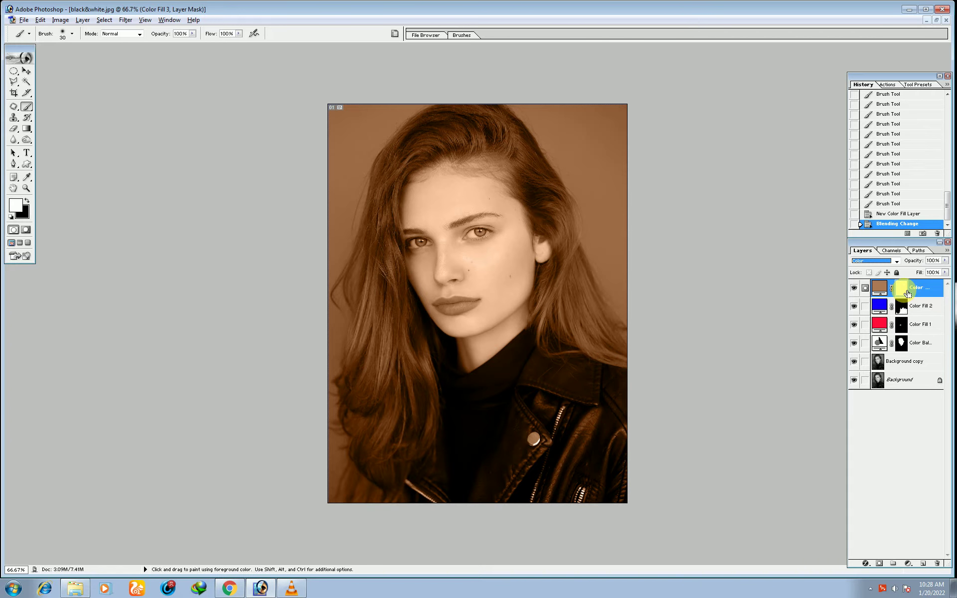
{"action": "key", "text": "ctrl+i"}
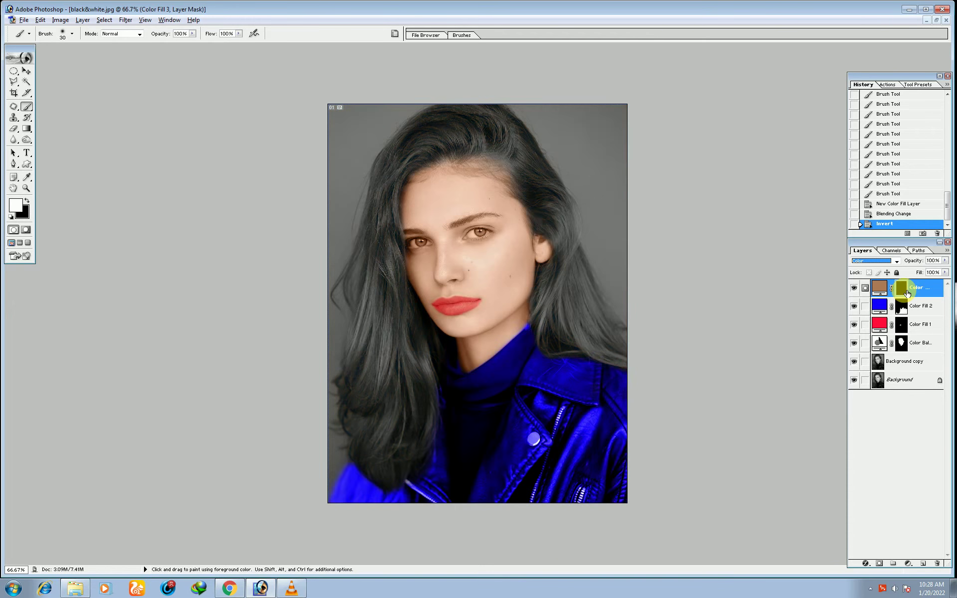
{"action": "key", "text": "ctrl+plus"}
{"action": "key", "text": "ctrl+plus"}
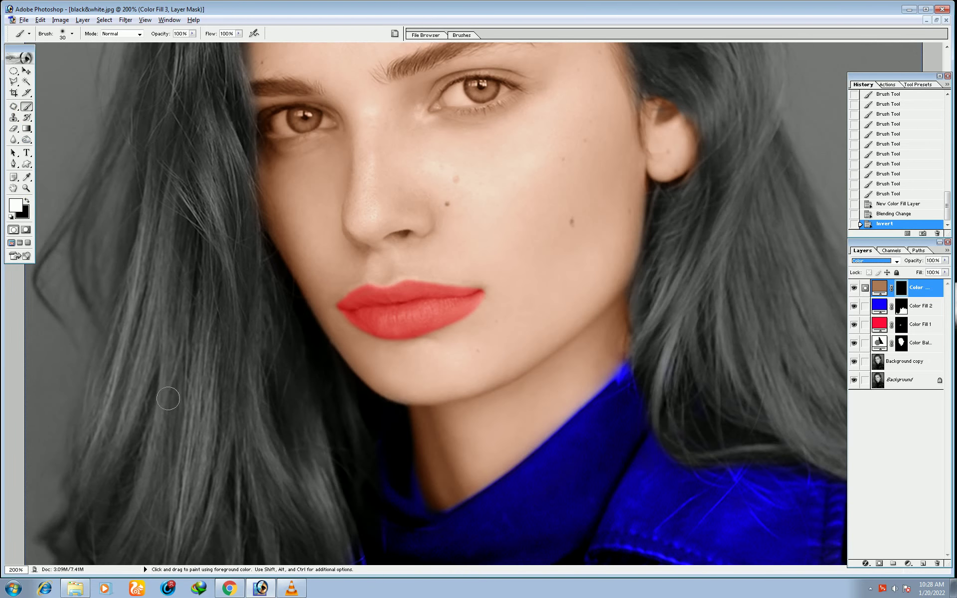
Brush white on the Color Fill 3 mask to turn the left-side hair brown, resizing the brush as needed.
{"action": "left_click_drag", "start_coordinate": [166, 430], "coordinate": [180, 224]}
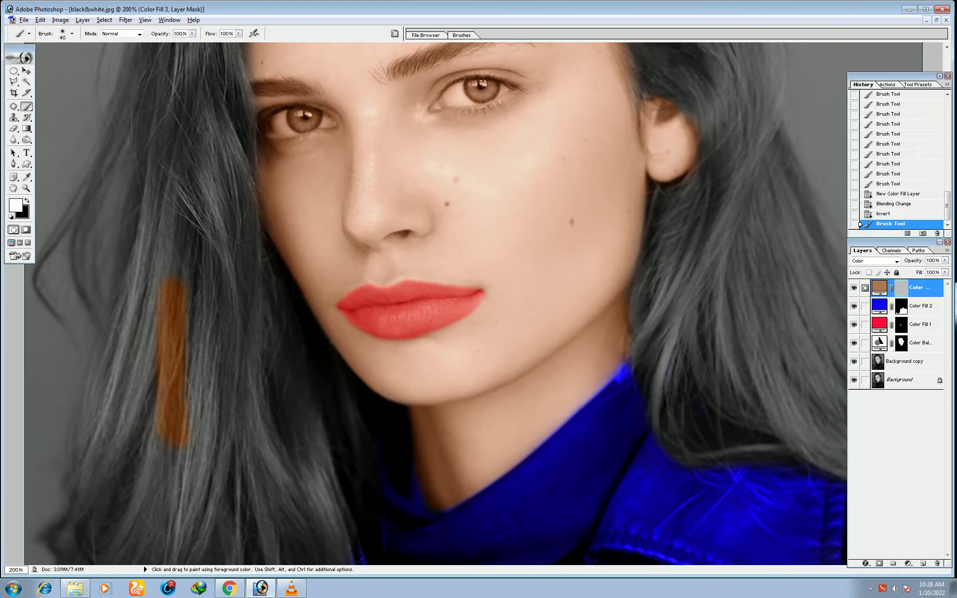
{"action": "key", "text": "bracketright"}
{"action": "key", "text": "bracketright"}
{"action": "key", "text": "bracketright"}
{"action": "mouse_move", "coordinate": [199, 348]}
{"action": "left_mouse_down"}
{"action": "mouse_move", "coordinate": [181, 245]}
{"action": "mouse_move", "coordinate": [141, 330]}
{"action": "left_mouse_up"}
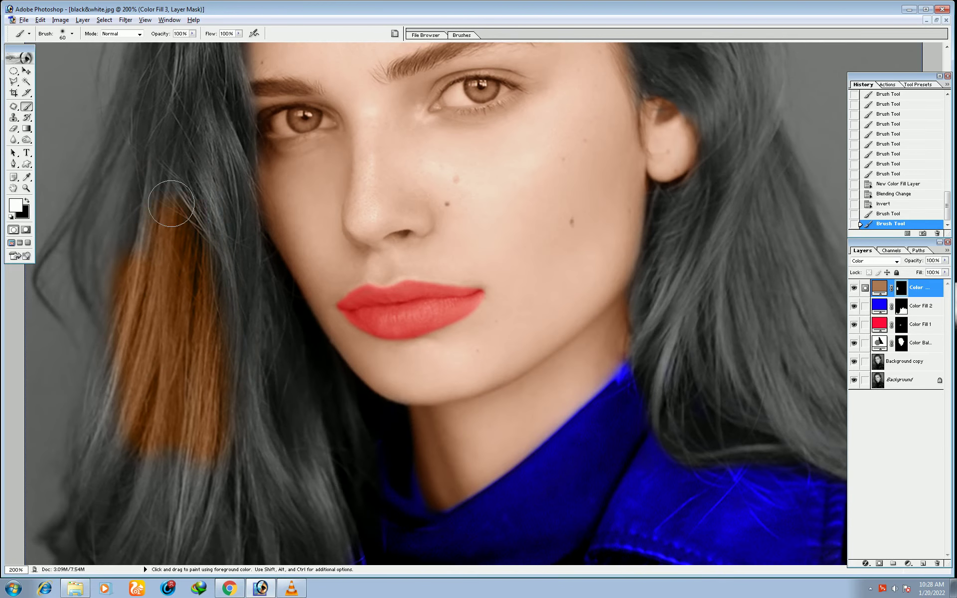
{"action": "left_click_drag", "start_coordinate": [175, 207], "coordinate": [250, 452]}
{"action": "scroll", "coordinate": [249, 452], "scroll_direction": "down", "scroll_amount": 5}
{"action": "mouse_move", "coordinate": [258, 230]}
{"action": "left_mouse_down"}
{"action": "mouse_move", "coordinate": [241, 312]}
{"action": "mouse_move", "coordinate": [181, 149]}
{"action": "mouse_move", "coordinate": [120, 198]}
{"action": "mouse_move", "coordinate": [101, 258]}
{"action": "left_mouse_up"}
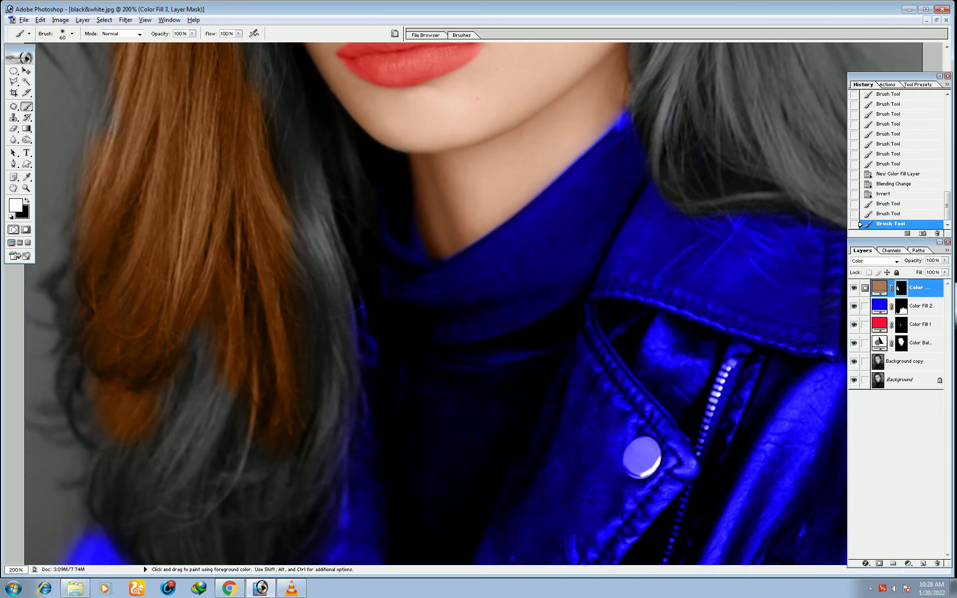
{"action": "scroll", "coordinate": [234, 252], "scroll_direction": "down", "scroll_amount": 3}
{"action": "mouse_move", "coordinate": [317, 156]}
{"action": "left_mouse_down"}
{"action": "mouse_move", "coordinate": [331, 284]}
{"action": "mouse_move", "coordinate": [299, 451]}
{"action": "mouse_move", "coordinate": [241, 493]}
{"action": "mouse_move", "coordinate": [182, 501]}
{"action": "mouse_move", "coordinate": [122, 427]}
{"action": "mouse_move", "coordinate": [169, 417]}
{"action": "mouse_move", "coordinate": [222, 294]}
{"action": "mouse_move", "coordinate": [249, 410]}
{"action": "mouse_move", "coordinate": [235, 487]}
{"action": "mouse_move", "coordinate": [298, 320]}
{"action": "left_mouse_up"}
{"action": "left_click_drag", "start_coordinate": [96, 252], "coordinate": [128, 402]}
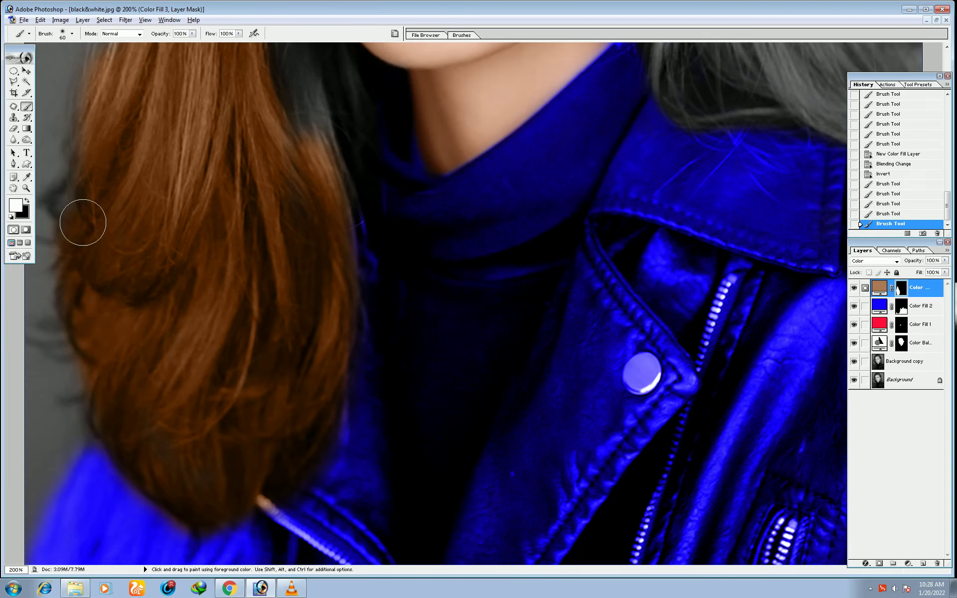
{"action": "mouse_move", "coordinate": [87, 189]}
{"action": "left_mouse_down"}
{"action": "mouse_move", "coordinate": [90, 356]}
{"action": "mouse_move", "coordinate": [119, 115]}
{"action": "mouse_move", "coordinate": [323, 380]}
{"action": "mouse_move", "coordinate": [249, 109]}
{"action": "mouse_move", "coordinate": [303, 307]}
{"action": "left_mouse_up"}
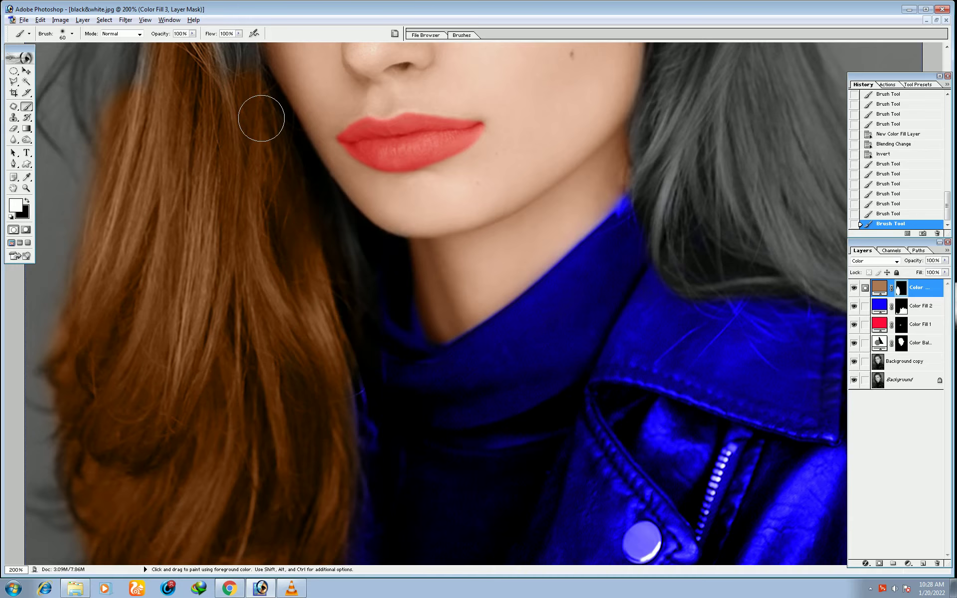
{"action": "left_click_drag", "start_coordinate": [261, 118], "coordinate": [335, 463]}
{"action": "mouse_move", "coordinate": [252, 438]}
{"action": "left_mouse_down"}
{"action": "mouse_move", "coordinate": [183, 288]}
{"action": "mouse_move", "coordinate": [124, 439]}
{"action": "mouse_move", "coordinate": [102, 419]}
{"action": "mouse_move", "coordinate": [96, 491]}
{"action": "mouse_move", "coordinate": [166, 278]}
{"action": "mouse_move", "coordinate": [188, 133]}
{"action": "mouse_move", "coordinate": [141, 271]}
{"action": "mouse_move", "coordinate": [193, 270]}
{"action": "mouse_move", "coordinate": [192, 193]}
{"action": "mouse_move", "coordinate": [207, 124]}
{"action": "mouse_move", "coordinate": [242, 405]}
{"action": "mouse_move", "coordinate": [216, 204]}
{"action": "mouse_move", "coordinate": [268, 85]}
{"action": "left_mouse_up"}
{"action": "key", "text": "bracketleft"}
Paint brown across the top of the head and the hair band above the forehead.
{"action": "scroll", "coordinate": [171, 252], "scroll_direction": "up", "scroll_amount": 5}
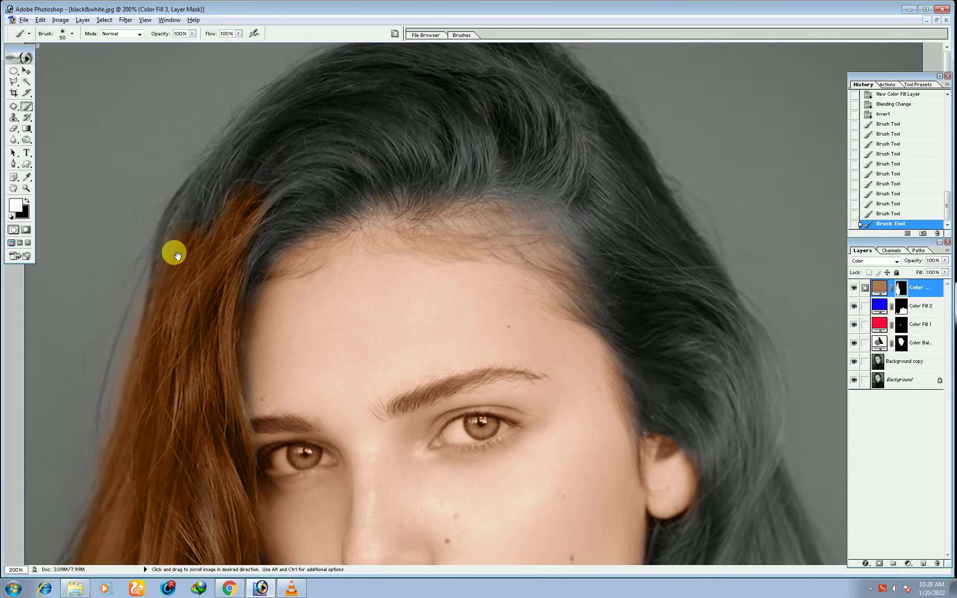
{"action": "key", "text": "bracketright"}
{"action": "mouse_move", "coordinate": [177, 238]}
{"action": "left_mouse_down"}
{"action": "mouse_move", "coordinate": [239, 145]}
{"action": "mouse_move", "coordinate": [326, 75]}
{"action": "mouse_move", "coordinate": [602, 95]}
{"action": "mouse_move", "coordinate": [718, 311]}
{"action": "left_mouse_up"}
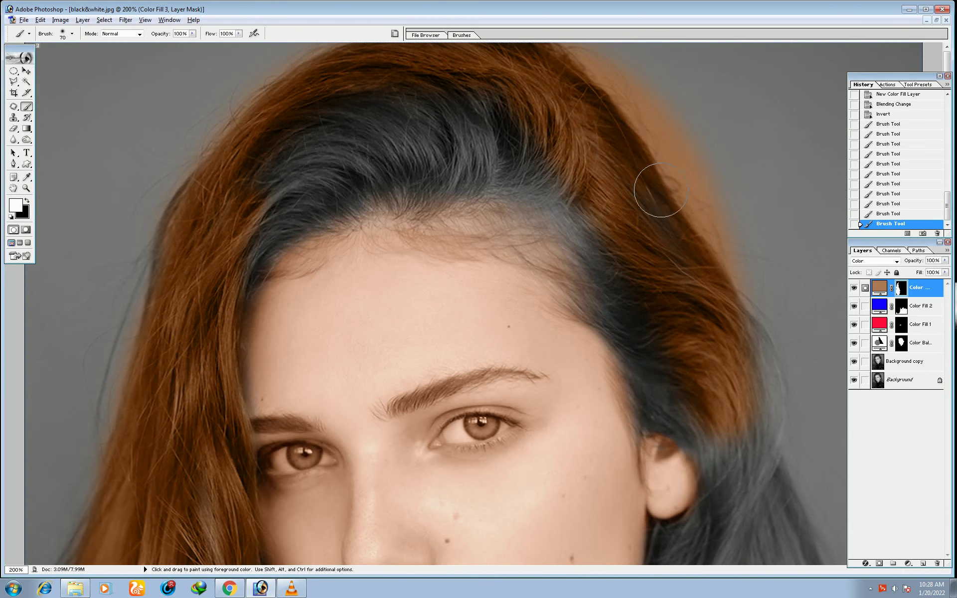
{"action": "mouse_move", "coordinate": [651, 192]}
{"action": "left_mouse_down"}
{"action": "mouse_move", "coordinate": [356, 100]}
{"action": "mouse_move", "coordinate": [393, 117]}
{"action": "mouse_move", "coordinate": [336, 124]}
{"action": "mouse_move", "coordinate": [316, 106]}
{"action": "mouse_move", "coordinate": [249, 264]}
{"action": "mouse_move", "coordinate": [473, 172]}
{"action": "mouse_move", "coordinate": [588, 237]}
{"action": "mouse_move", "coordinate": [639, 342]}
{"action": "mouse_move", "coordinate": [592, 220]}
{"action": "mouse_move", "coordinate": [645, 312]}
{"action": "left_mouse_up"}
{"action": "key", "text": "bracketleft"}
{"action": "key", "text": "bracketleft"}
{"action": "key", "text": "bracketleft"}
{"action": "key", "text": "bracketleft"}
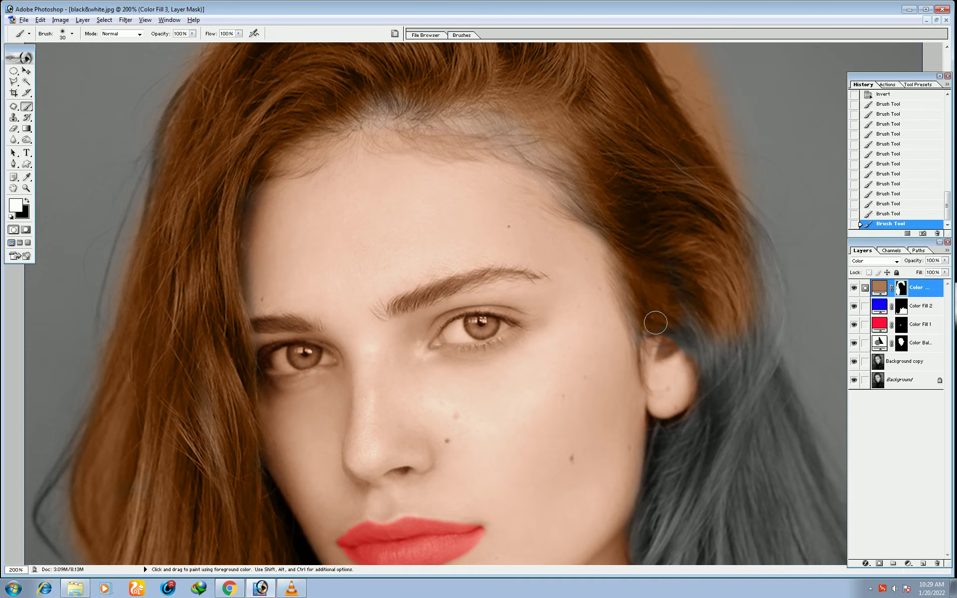
Paint the right-side hair brown, behind and below the ear down past the neck.
{"action": "left_click_drag", "start_coordinate": [696, 332], "coordinate": [717, 394]}
{"action": "key", "text": "bracketright"}
{"action": "scroll", "coordinate": [737, 349], "scroll_direction": "down", "scroll_amount": 3}
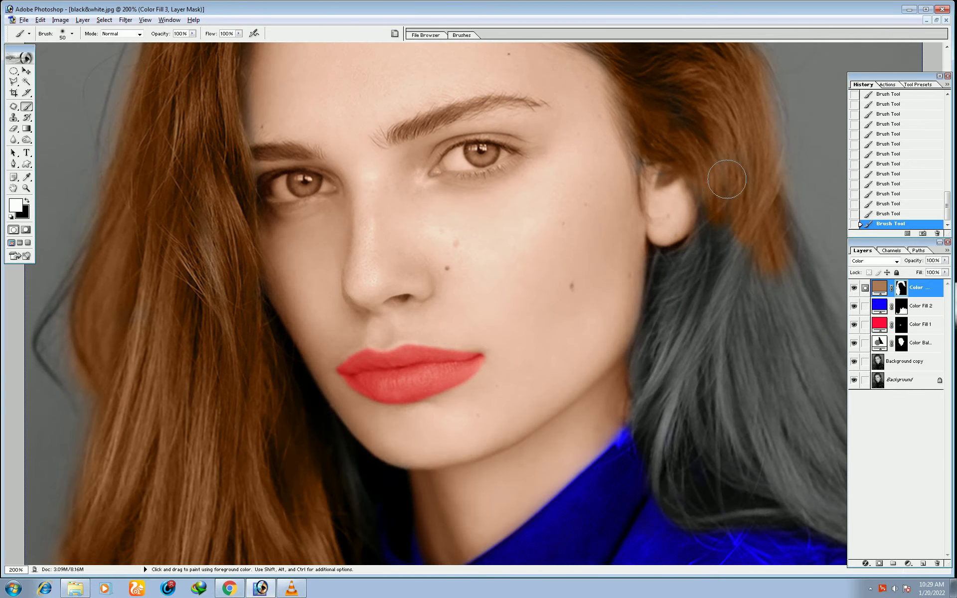
{"action": "mouse_move", "coordinate": [716, 235]}
{"action": "left_mouse_down"}
{"action": "mouse_move", "coordinate": [694, 309]}
{"action": "mouse_move", "coordinate": [719, 217]}
{"action": "mouse_move", "coordinate": [654, 305]}
{"action": "mouse_move", "coordinate": [640, 375]}
{"action": "left_mouse_up"}
{"action": "key", "text": "bracketleft"}
{"action": "key", "text": "bracketleft"}
{"action": "key", "text": "bracketright"}
{"action": "mouse_move", "coordinate": [662, 271]}
{"action": "left_mouse_down"}
{"action": "mouse_move", "coordinate": [679, 342]}
{"action": "mouse_move", "coordinate": [668, 466]}
{"action": "mouse_move", "coordinate": [647, 407]}
{"action": "mouse_move", "coordinate": [668, 493]}
{"action": "mouse_move", "coordinate": [736, 516]}
{"action": "mouse_move", "coordinate": [705, 470]}
{"action": "mouse_move", "coordinate": [696, 389]}
{"action": "mouse_move", "coordinate": [720, 321]}
{"action": "mouse_move", "coordinate": [758, 321]}
{"action": "mouse_move", "coordinate": [758, 288]}
{"action": "mouse_move", "coordinate": [764, 438]}
{"action": "mouse_move", "coordinate": [794, 335]}
{"action": "mouse_move", "coordinate": [771, 205]}
{"action": "left_mouse_up"}
{"action": "key", "text": "bracketright"}
{"action": "key", "text": "bracketright"}
{"action": "key", "text": "ctrl+minus"}
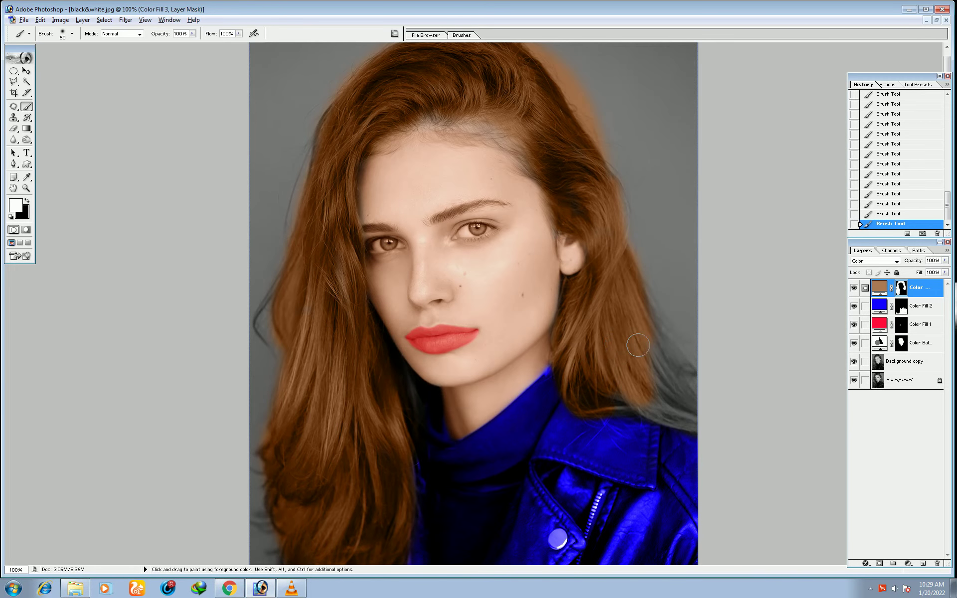
{"action": "mouse_move", "coordinate": [676, 363]}
{"action": "left_mouse_down"}
{"action": "mouse_move", "coordinate": [681, 384]}
{"action": "mouse_move", "coordinate": [648, 404]}
{"action": "mouse_move", "coordinate": [615, 391]}
{"action": "mouse_move", "coordinate": [649, 398]}
{"action": "left_mouse_up"}
Zoom to 300% and brush brown over the grey hairline patch, then fit the photo on screen.
{"action": "left_click", "coordinate": [581, 239], "text": "ctrl"}
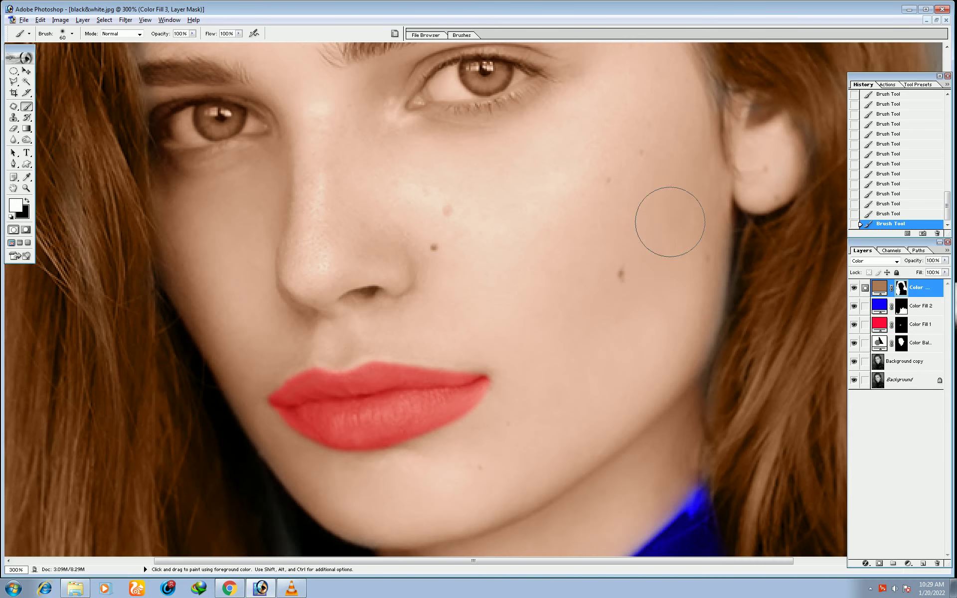
{"action": "left_click_drag", "start_coordinate": [668, 220], "coordinate": [566, 377]}
{"action": "key", "text": "bracketleft"}
{"action": "key", "text": "bracketleft"}
{"action": "key", "text": "bracketleft"}
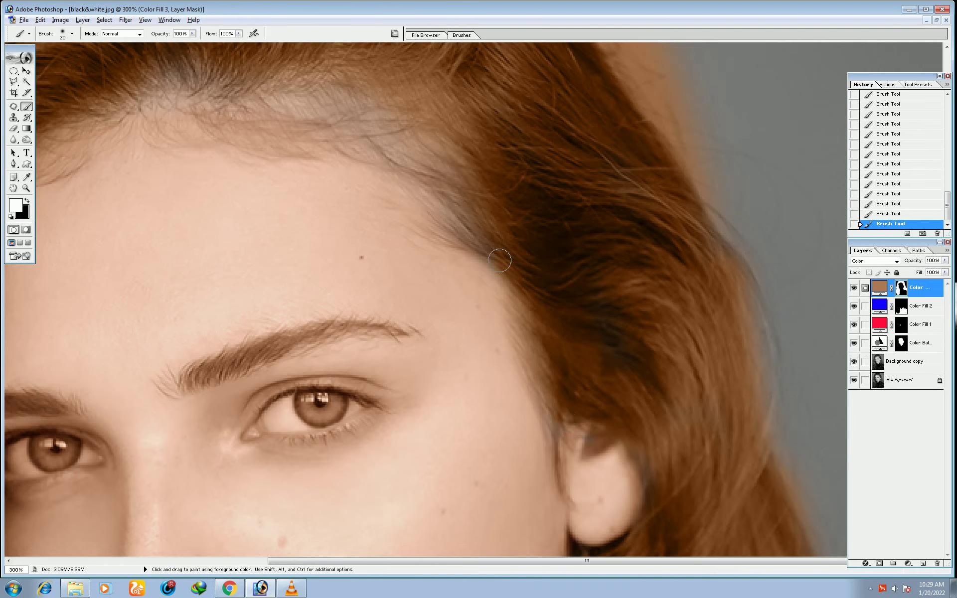
{"action": "key", "text": "bracketright"}
{"action": "key", "text": "bracketright"}
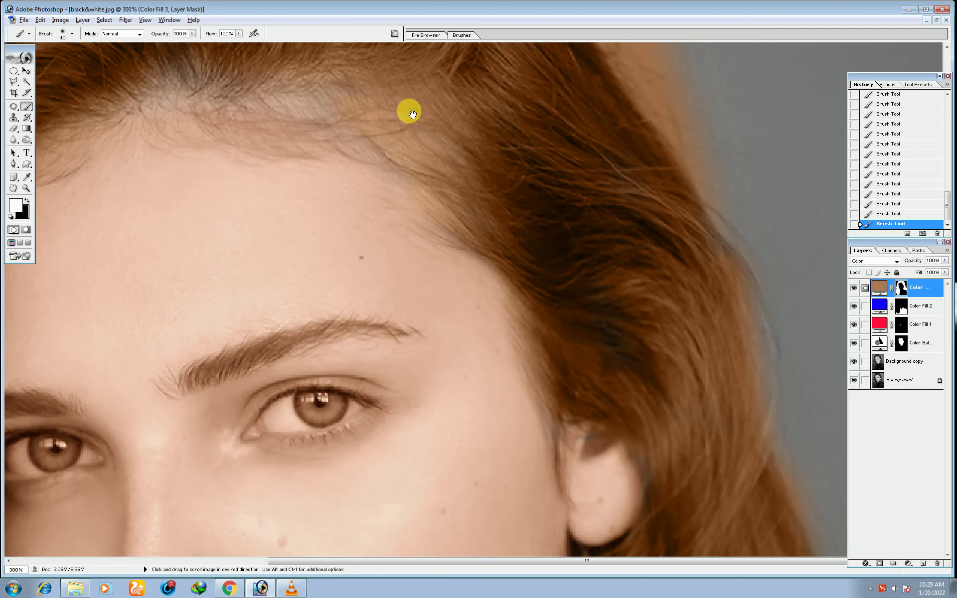
{"action": "mouse_move", "coordinate": [406, 111]}
{"action": "left_mouse_down"}
{"action": "mouse_move", "coordinate": [591, 226]}
{"action": "mouse_move", "coordinate": [479, 225]}
{"action": "left_mouse_up"}
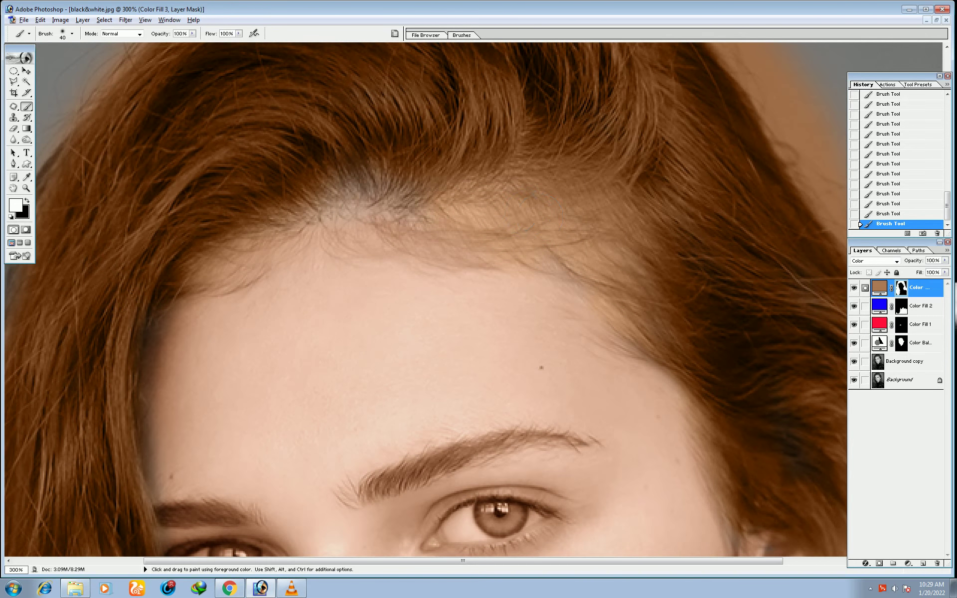
{"action": "left_click_drag", "start_coordinate": [344, 221], "coordinate": [365, 177]}
{"action": "left_click_drag", "start_coordinate": [723, 382], "coordinate": [643, 262]}
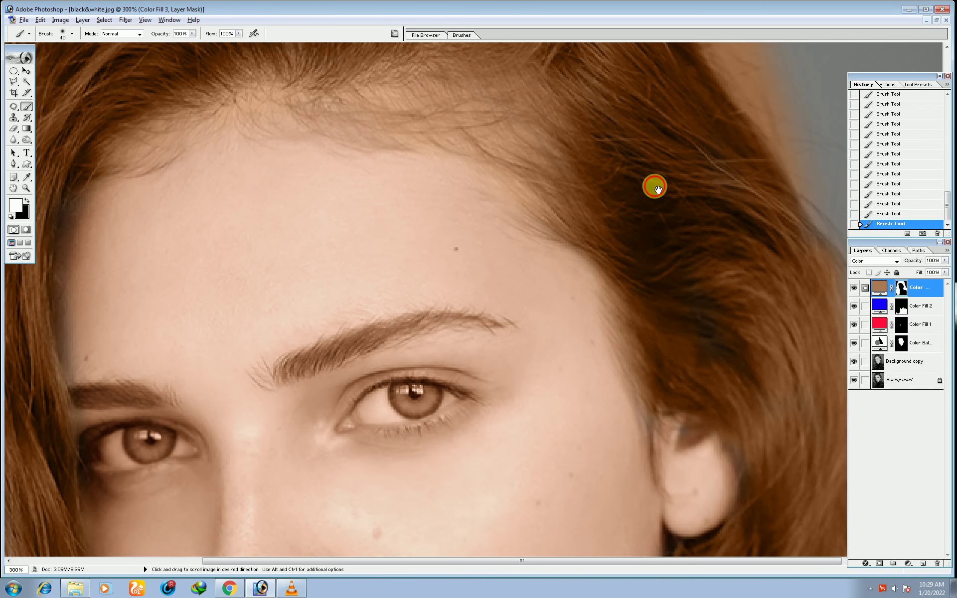
{"action": "left_click_drag", "start_coordinate": [658, 188], "coordinate": [768, 406]}
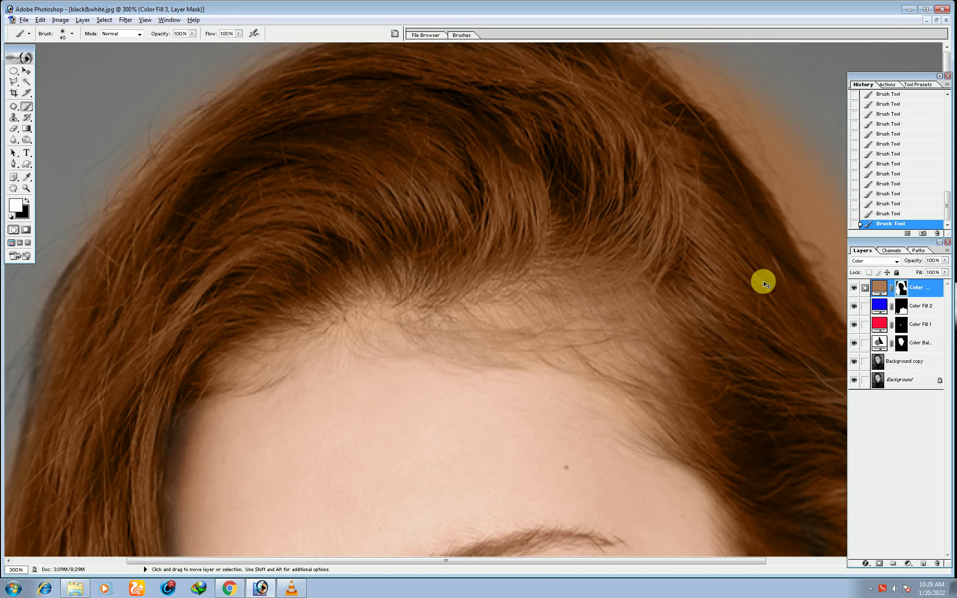
{"action": "key", "text": "ctrl+0"}
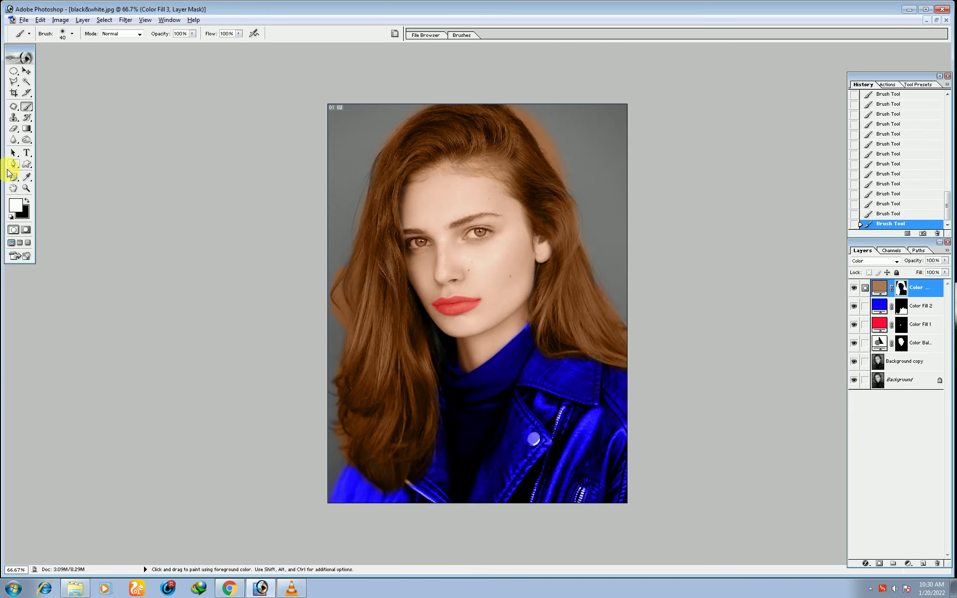
Make black the painting colour, zoom to 100%, and open the Color Fill 3 colour picker.
{"action": "left_click", "coordinate": [29, 203]}
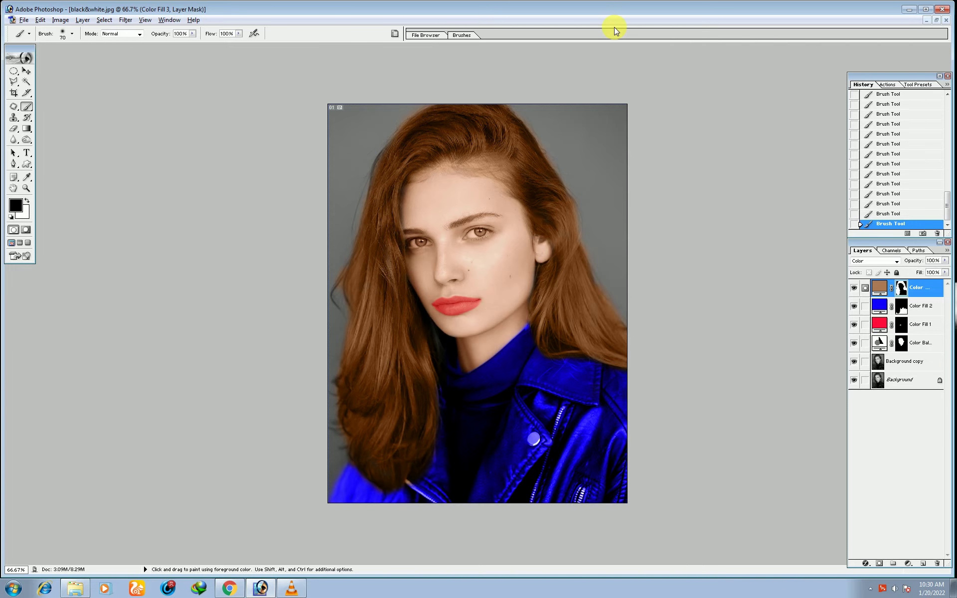
{"action": "key", "text": "ctrl+minus"}
{"action": "key", "text": "ctrl+plus"}
{"action": "key", "text": "ctrl+plus"}
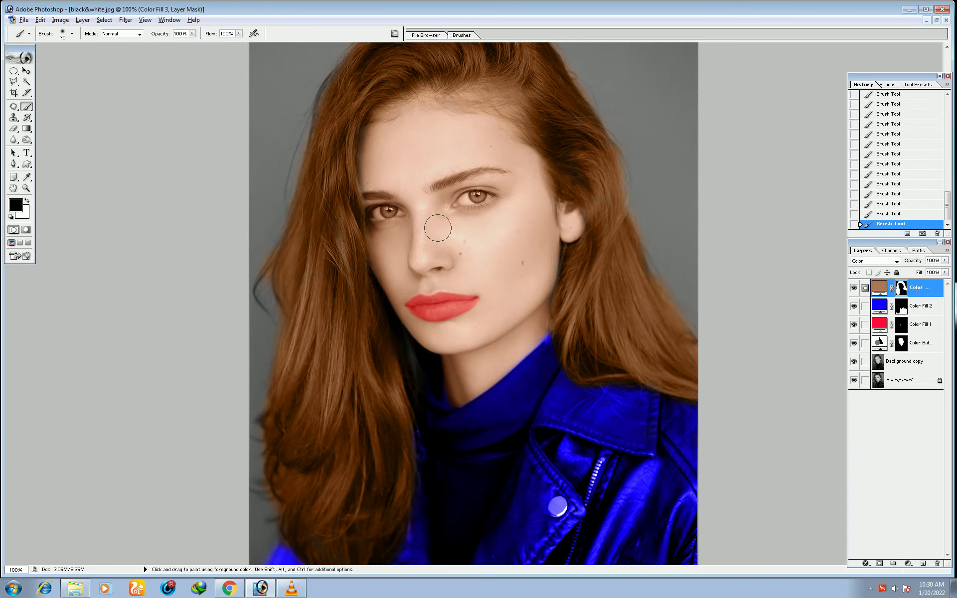
{"action": "left_click", "coordinate": [875, 291]}
{"action": "left_click_drag", "start_coordinate": [666, 368], "coordinate": [705, 362]}
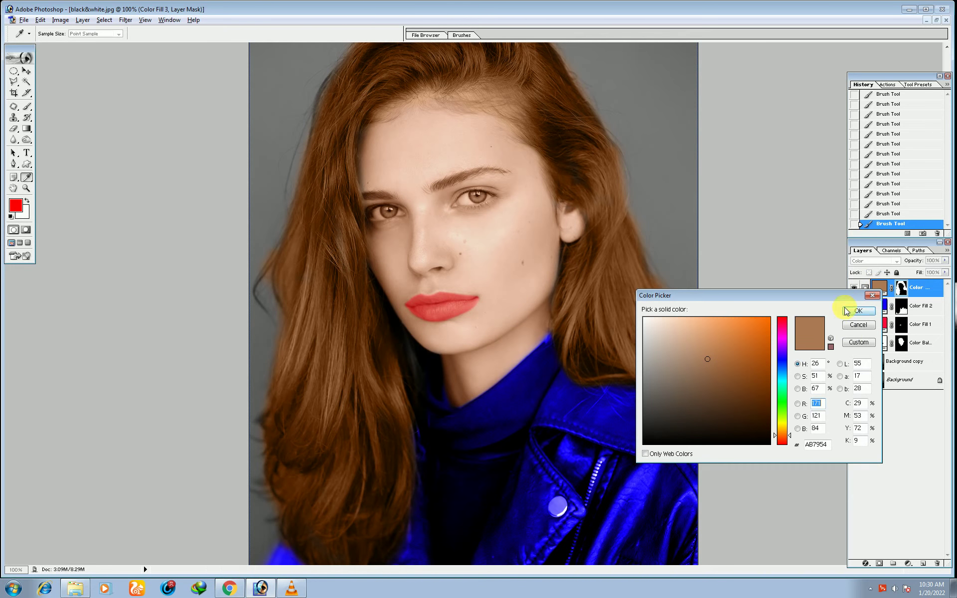
Change the hair fill colour to a darker brown and confirm it.
{"action": "left_click", "coordinate": [725, 347]}
{"action": "left_click", "coordinate": [727, 386]}
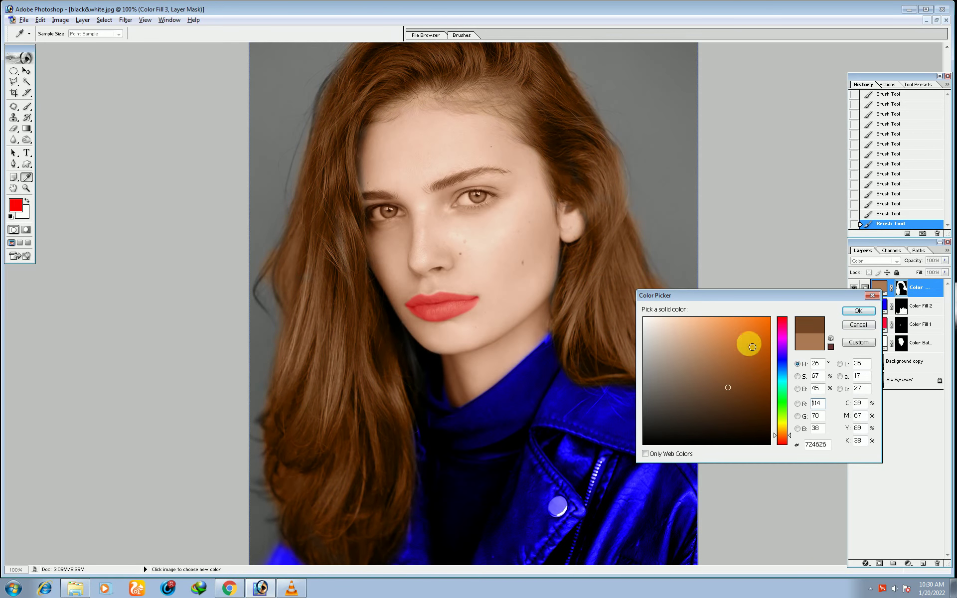
{"action": "left_click", "coordinate": [858, 311]}
Reset default colours and lower the hair colour layer's opacity to 50%.
{"action": "key", "text": "d"}
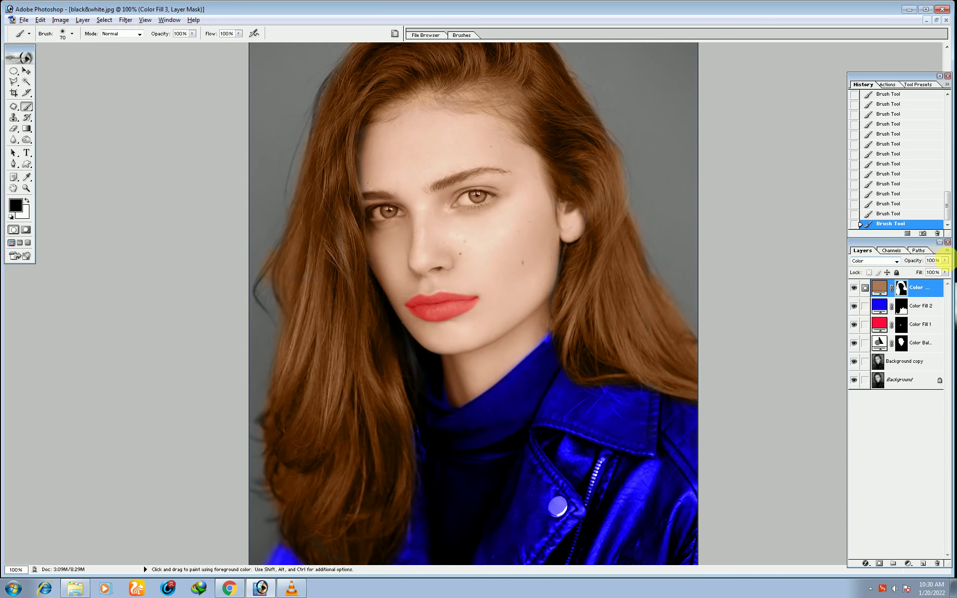
{"action": "left_click_drag", "start_coordinate": [948, 263], "coordinate": [923, 273]}
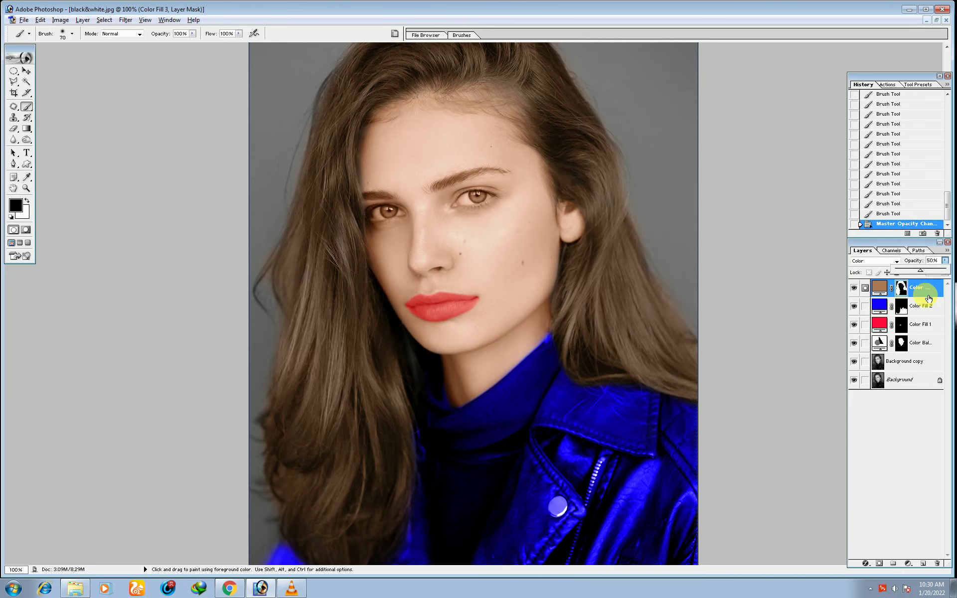
{"action": "left_click", "coordinate": [910, 423]}
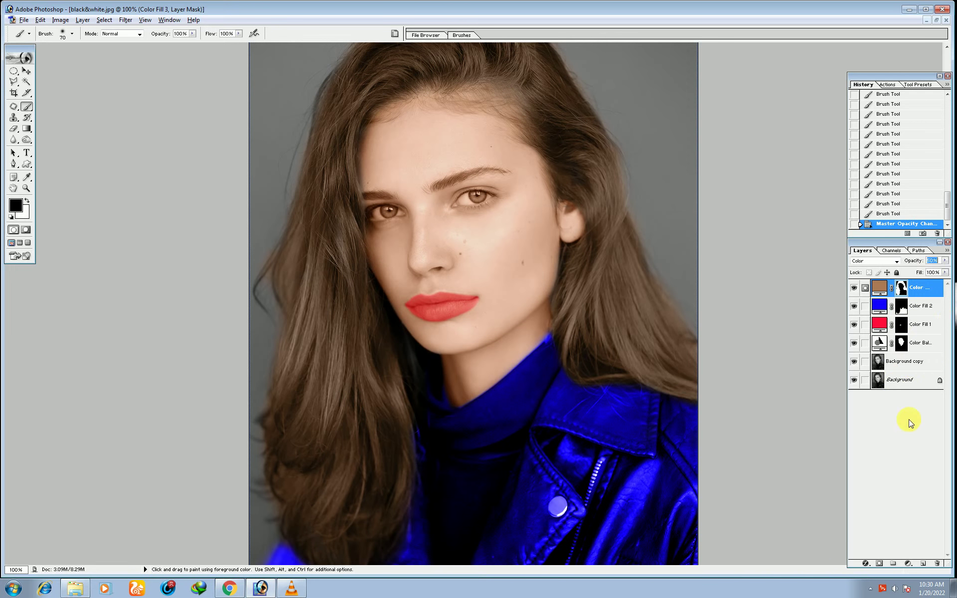
{"action": "key", "text": "ctrl+minus"}
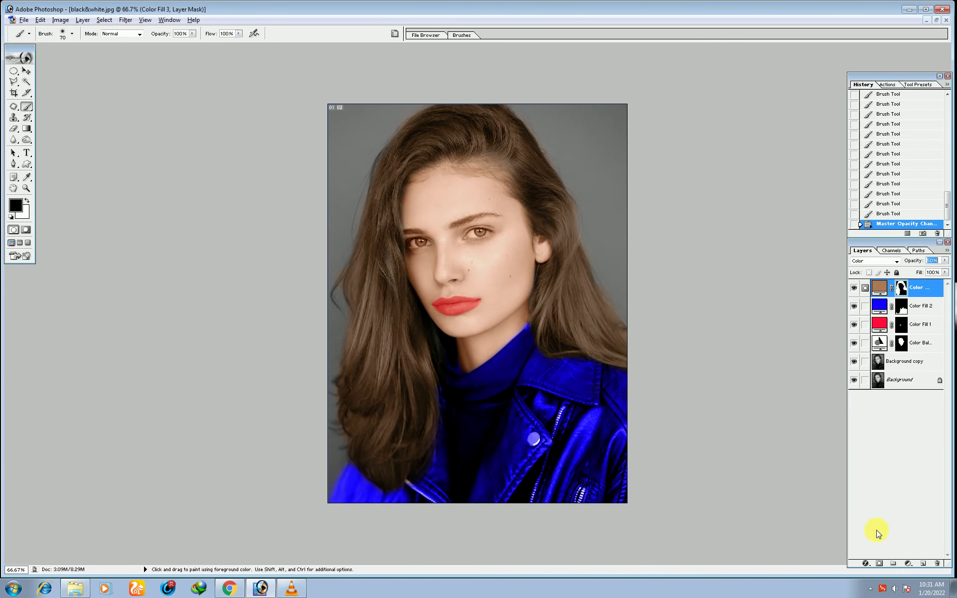
Add a #008AFF blue solid colour fill in Color blend mode with its mask inverted.
{"action": "left_click", "coordinate": [909, 564]}
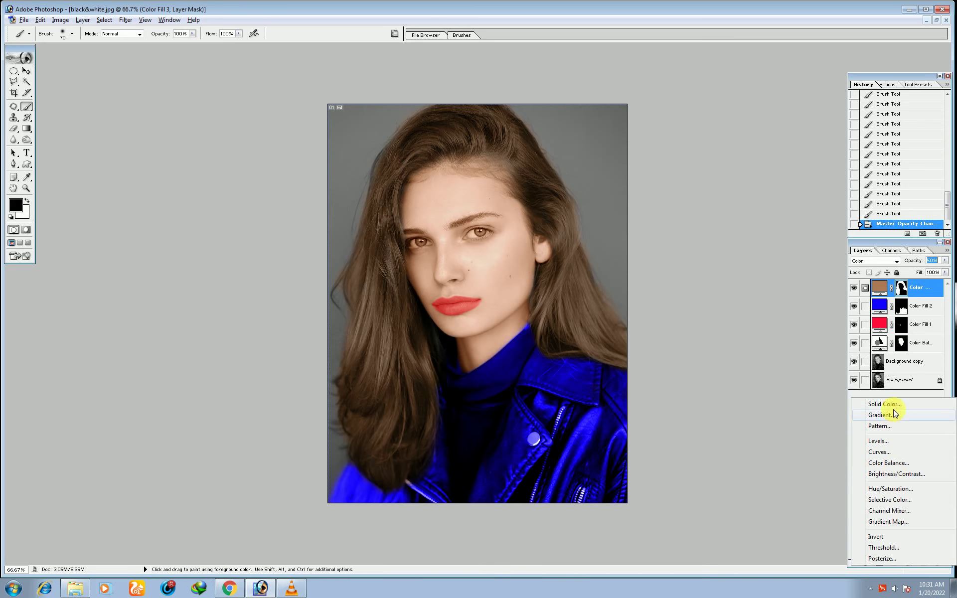
{"action": "left_click", "coordinate": [894, 408]}
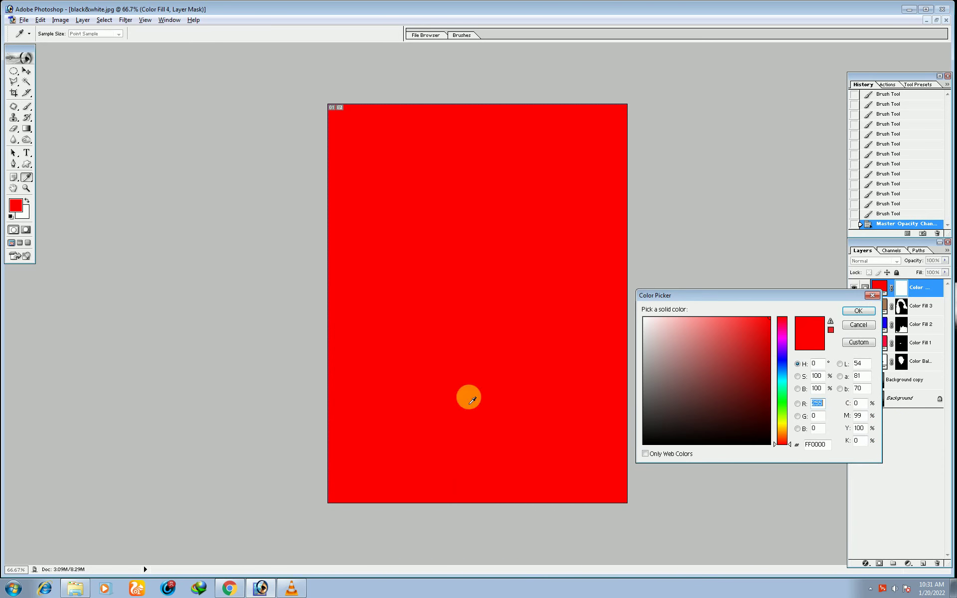
{"action": "left_click", "coordinate": [781, 373]}
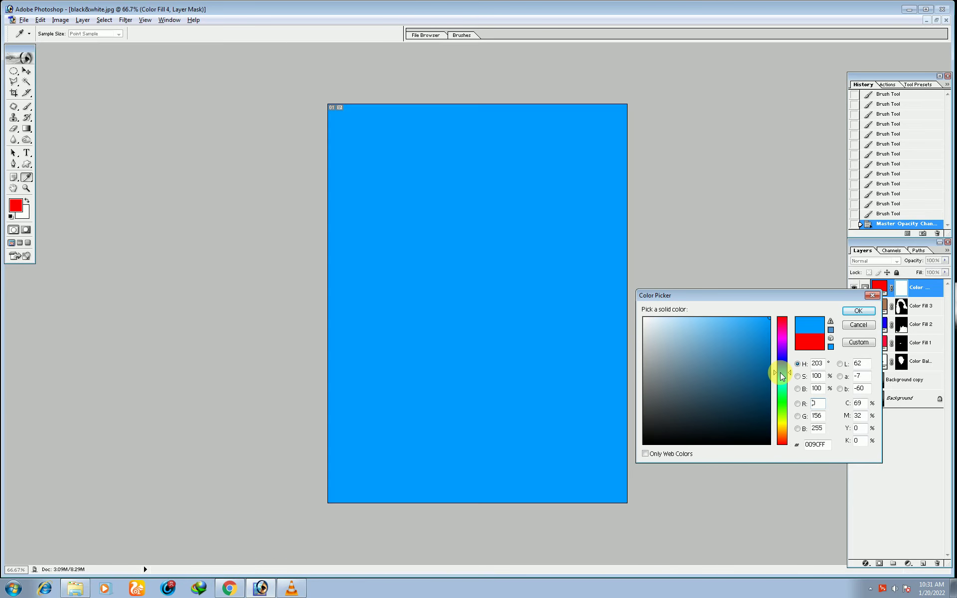
{"action": "left_click_drag", "start_coordinate": [781, 373], "coordinate": [782, 369]}
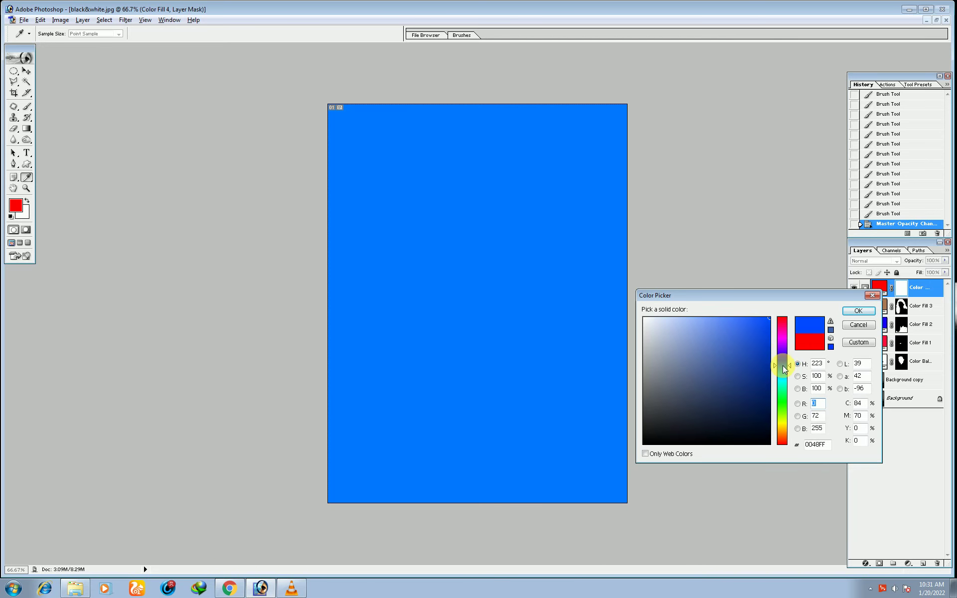
{"action": "left_click_drag", "start_coordinate": [781, 370], "coordinate": [782, 371]}
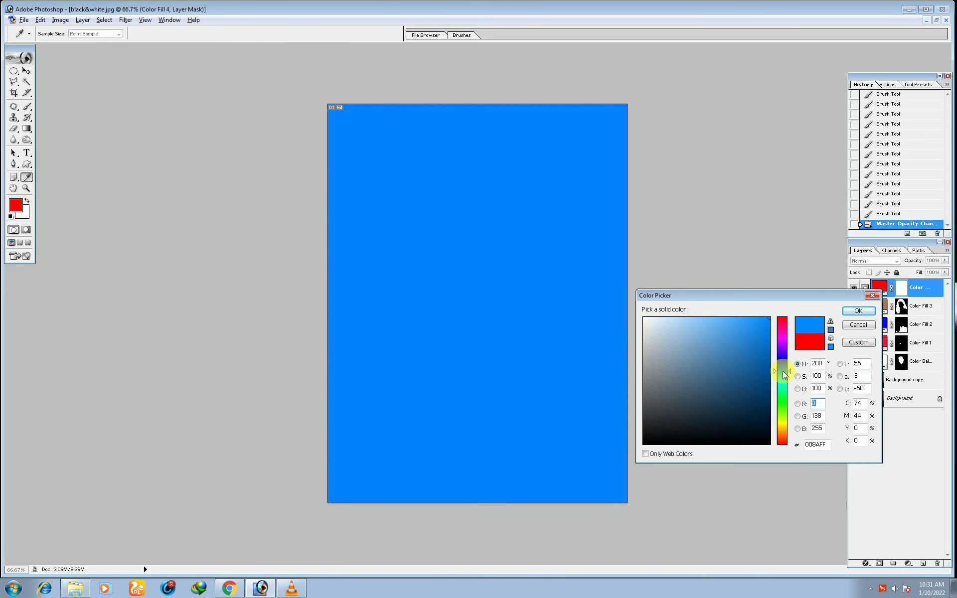
{"action": "left_click", "coordinate": [854, 311]}
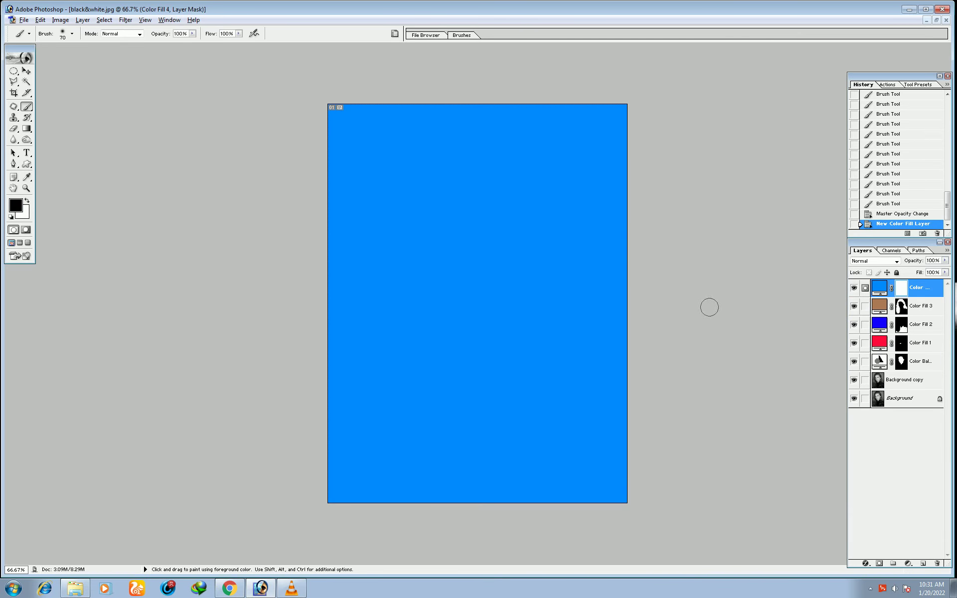
{"action": "left_click", "coordinate": [896, 261]}
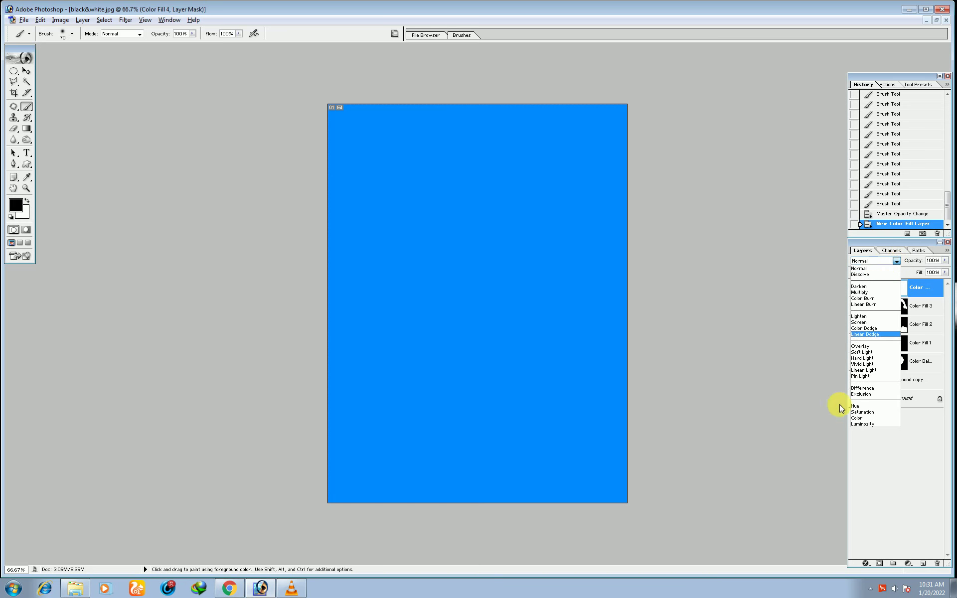
{"action": "left_click", "coordinate": [856, 416]}
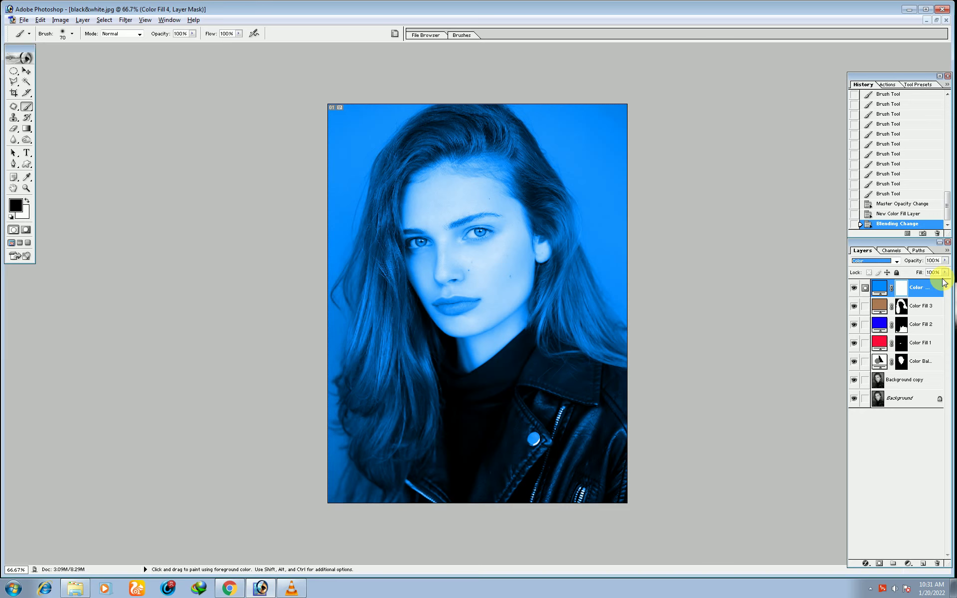
{"action": "key", "text": "ctrl+i"}
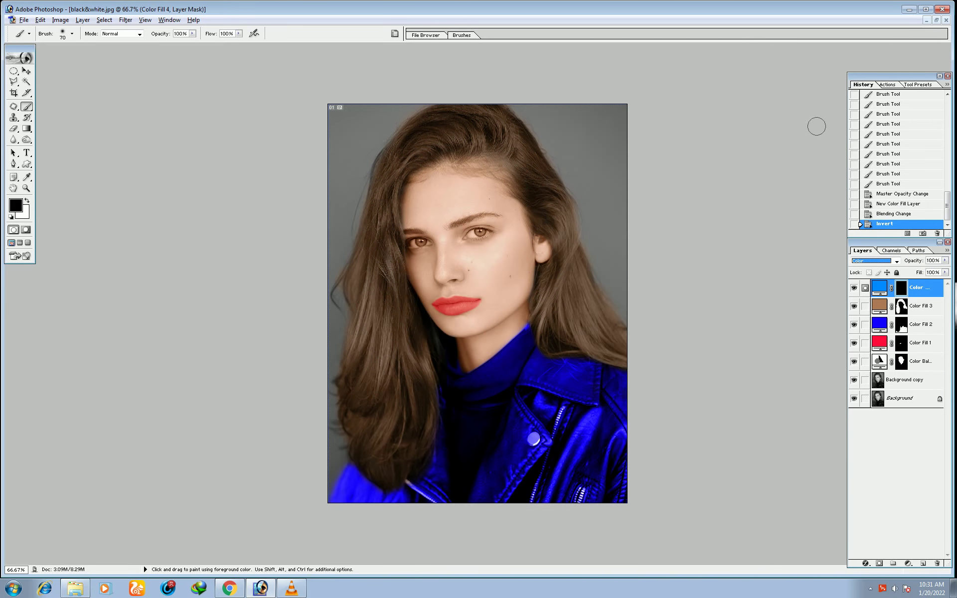
Inspect the face up close, then reset and swap colours so white is the foreground.
{"action": "key", "text": "ctrl+plus"}
{"action": "key", "text": "ctrl+plus"}
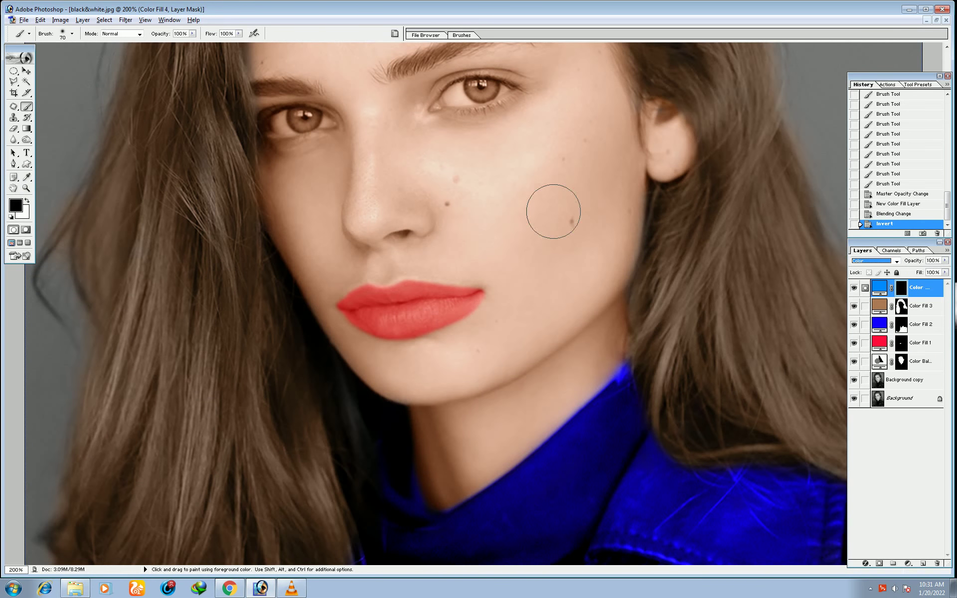
{"action": "left_click_drag", "start_coordinate": [551, 207], "coordinate": [551, 342]}
{"action": "key", "text": "ctrl+minus"}
{"action": "key", "text": "ctrl+minus"}
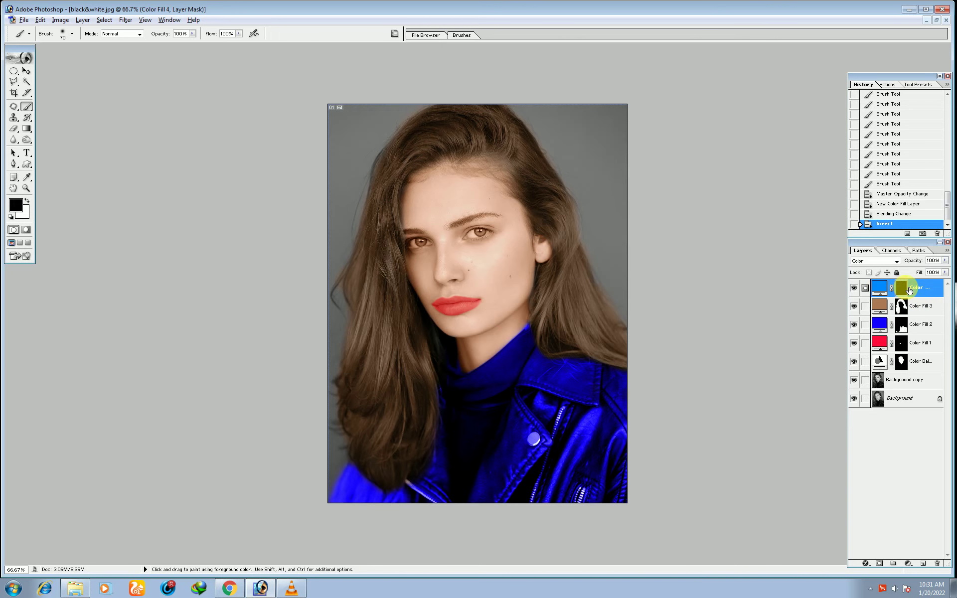
{"action": "left_click_drag", "start_coordinate": [622, 166], "coordinate": [615, 135]}
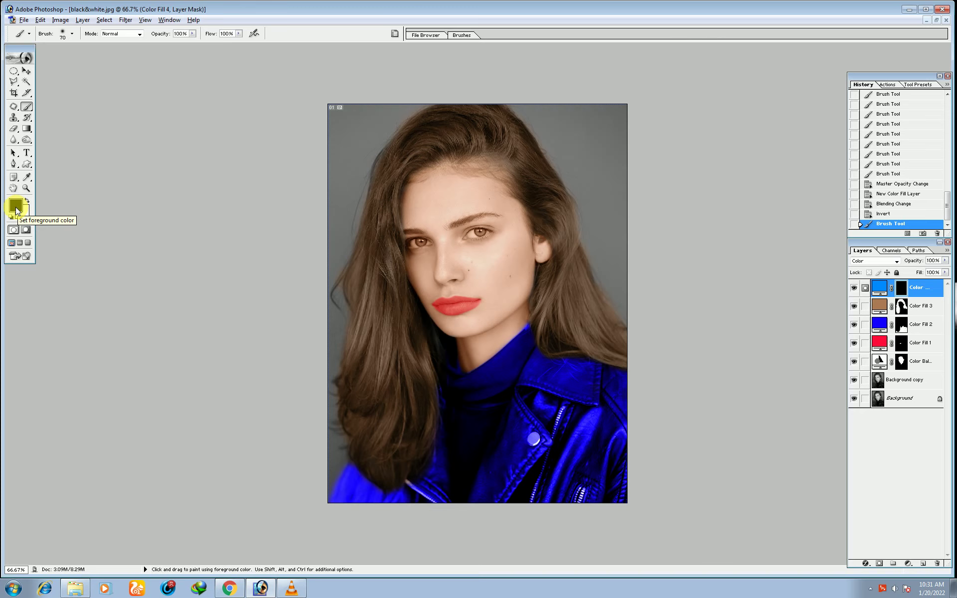
{"action": "key", "text": "d"}
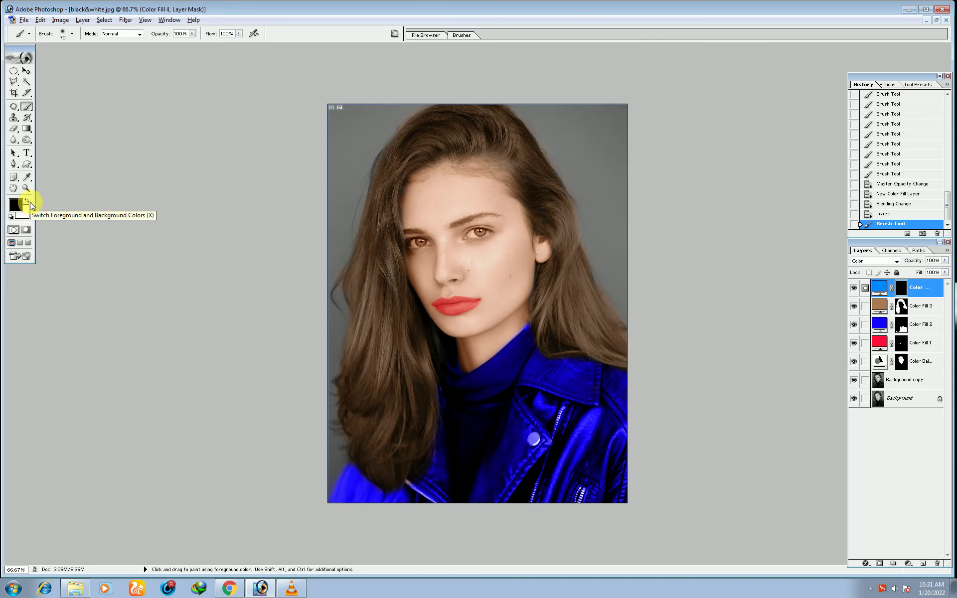
{"action": "left_click", "coordinate": [28, 201]}
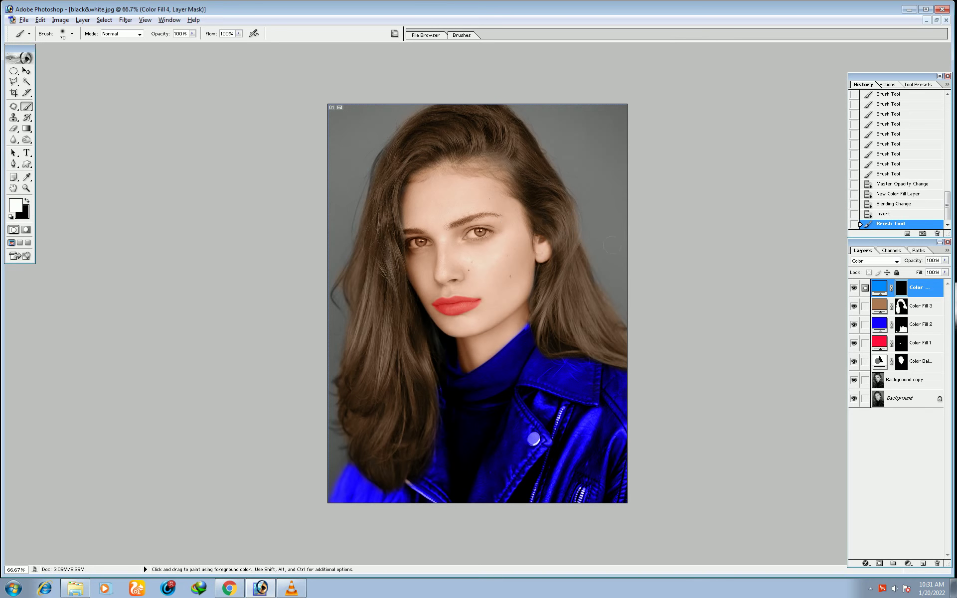
Paint blue into the background down the right side and along the top hairline.
{"action": "left_click_drag", "start_coordinate": [619, 248], "coordinate": [620, 95]}
{"action": "left_click_drag", "start_coordinate": [618, 276], "coordinate": [619, 293]}
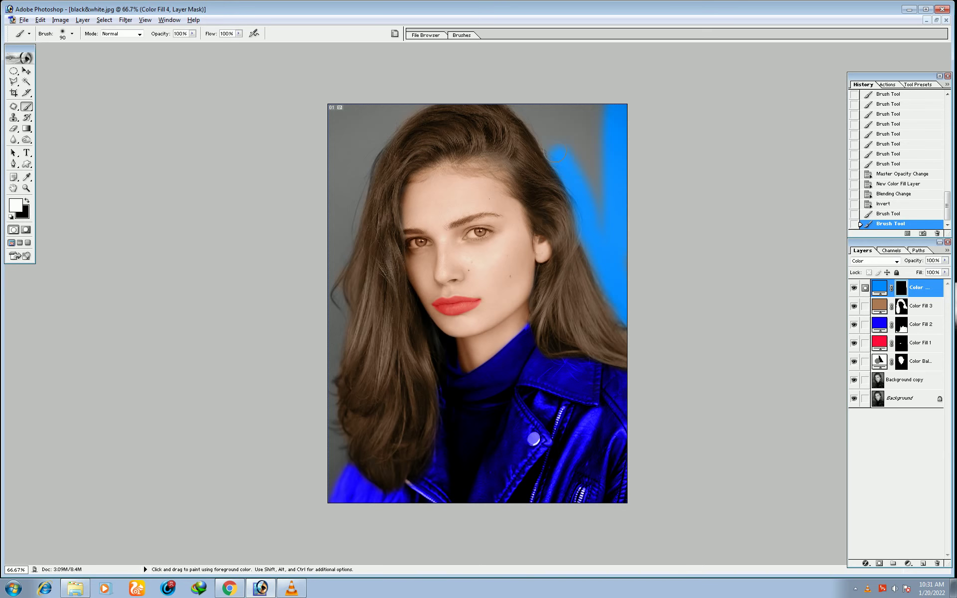
{"action": "left_click_drag", "start_coordinate": [534, 131], "coordinate": [515, 105]}
{"action": "key", "text": "bracketright"}
{"action": "left_click_drag", "start_coordinate": [605, 151], "coordinate": [640, 274]}
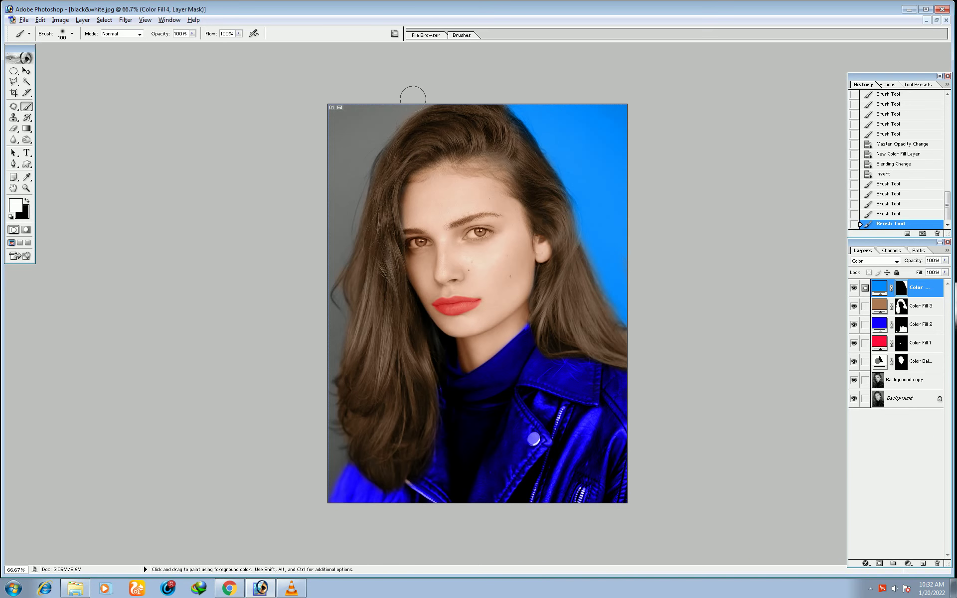
Paint blue down the left edge, the top-left corner and the remaining grey patches.
{"action": "key", "text": "bracketleft"}
{"action": "key", "text": "bracketleft"}
{"action": "key", "text": "bracketleft"}
{"action": "mouse_move", "coordinate": [333, 278]}
{"action": "left_mouse_down"}
{"action": "mouse_move", "coordinate": [327, 392]}
{"action": "mouse_move", "coordinate": [339, 445]}
{"action": "left_mouse_up"}
{"action": "left_click_drag", "start_coordinate": [339, 444], "coordinate": [322, 485]}
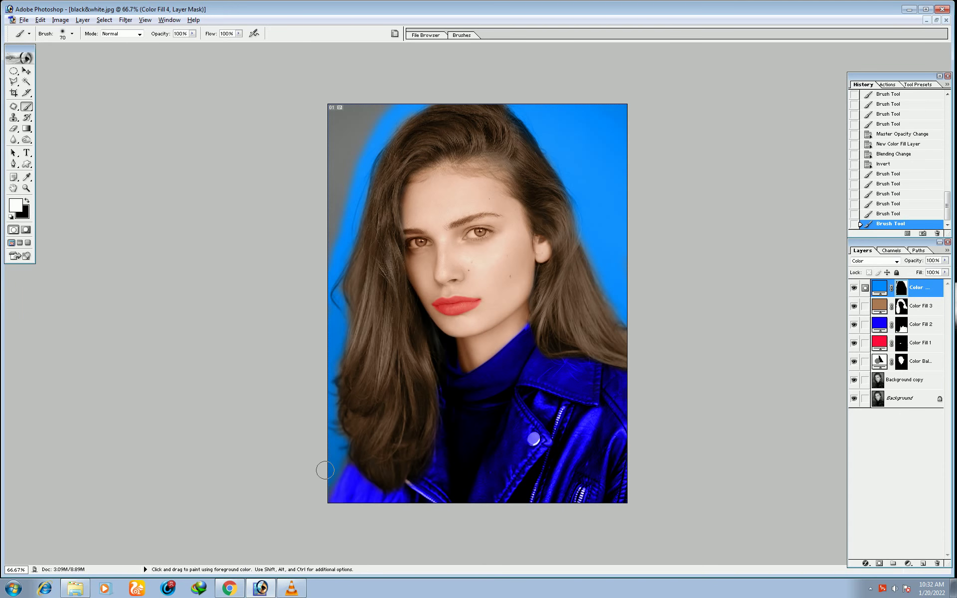
{"action": "key", "text": "bracketleft"}
{"action": "key", "text": "bracketleft"}
{"action": "left_click_drag", "start_coordinate": [344, 456], "coordinate": [321, 316]}
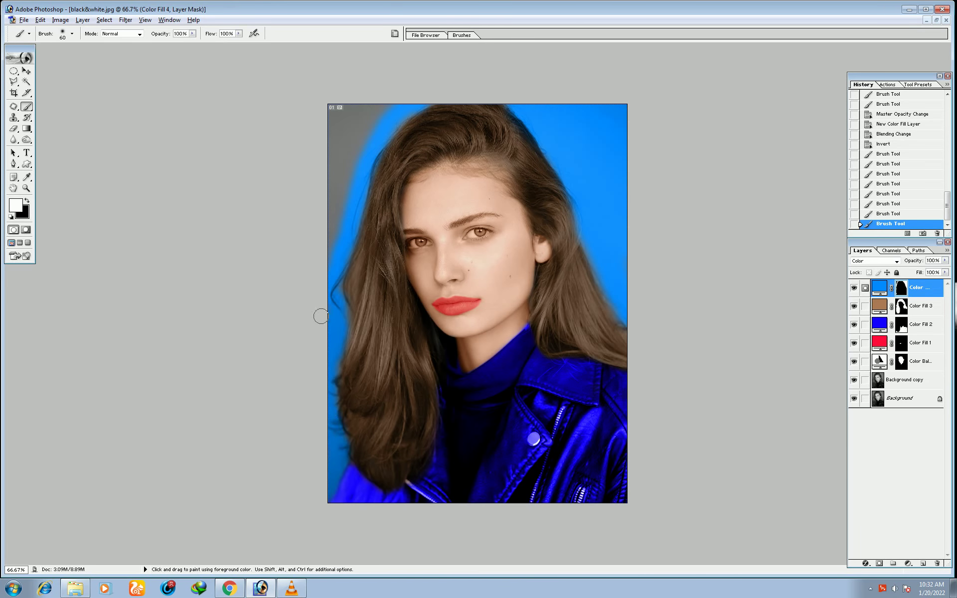
{"action": "key", "text": "bracketright"}
{"action": "key", "text": "bracketright"}
{"action": "key", "text": "bracketright"}
{"action": "left_click_drag", "start_coordinate": [332, 133], "coordinate": [342, 109]}
{"action": "left_click_drag", "start_coordinate": [331, 261], "coordinate": [329, 199]}
{"action": "left_click", "coordinate": [543, 106]}
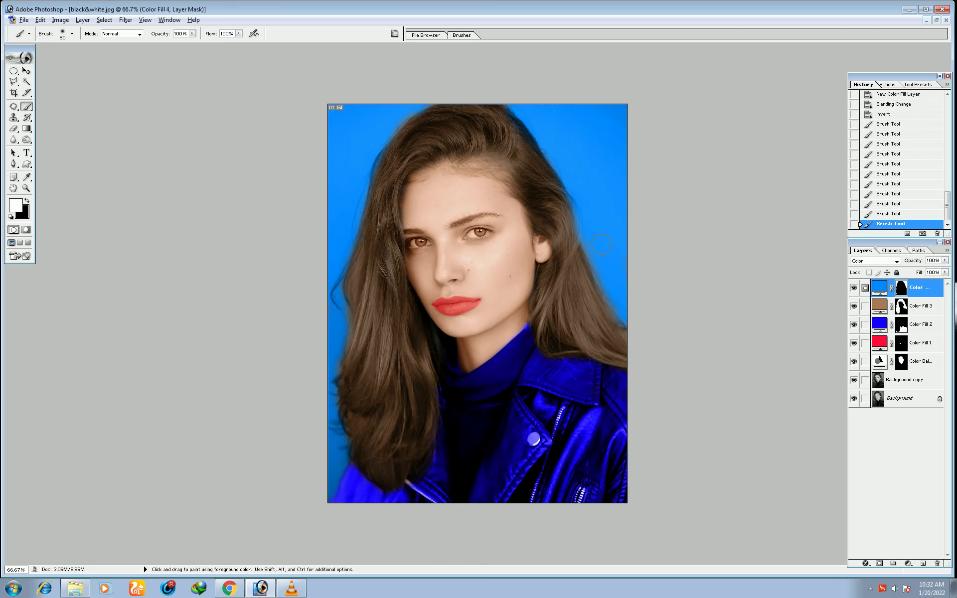
{"action": "left_click_drag", "start_coordinate": [615, 291], "coordinate": [635, 275]}
Paint with black along the left hair edge to remove the blue spill.
{"action": "left_click", "coordinate": [28, 201]}
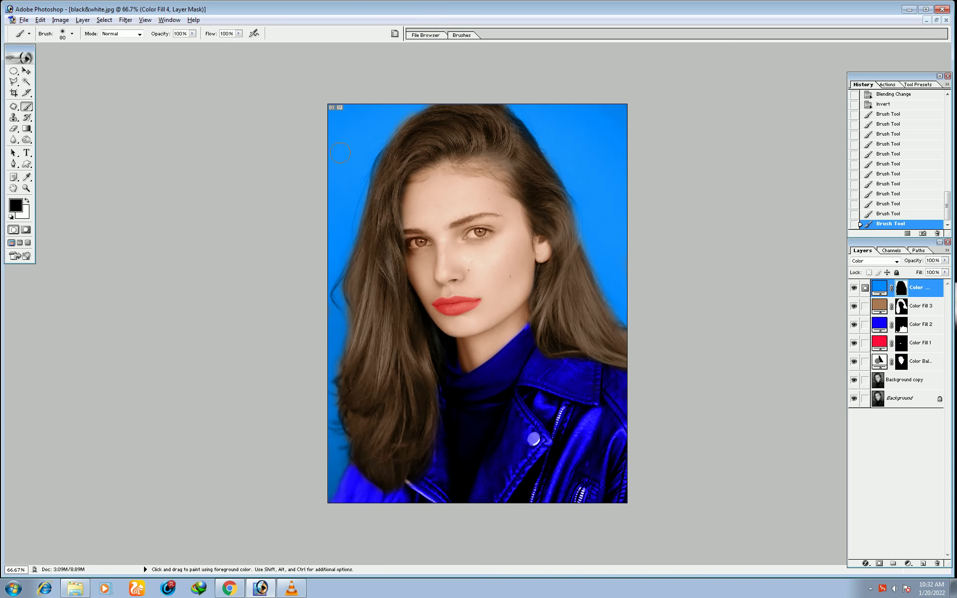
{"action": "key", "text": "ctrl+plus"}
{"action": "scroll", "coordinate": [348, 150], "scroll_direction": "up", "scroll_amount": 2}
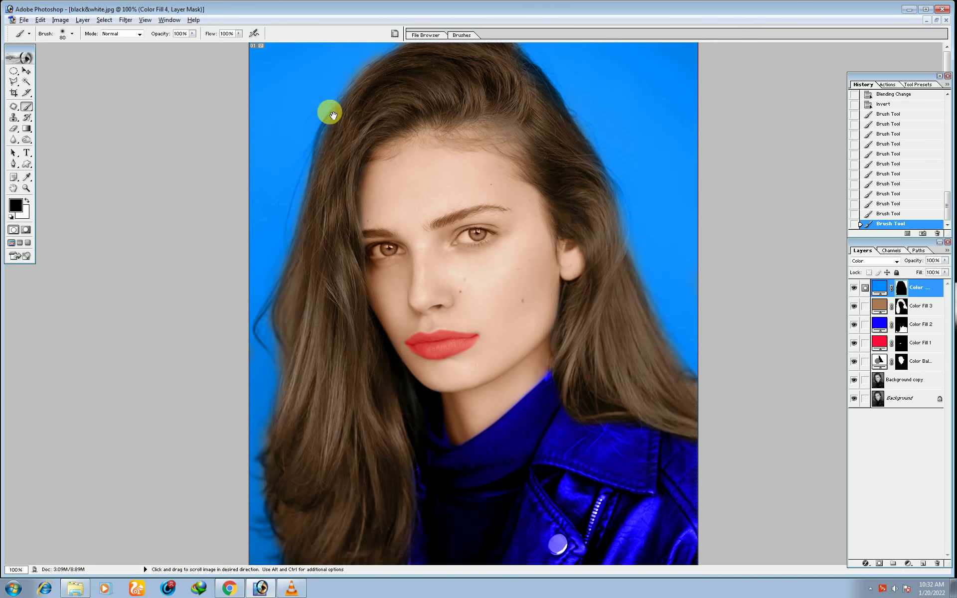
{"action": "key", "text": "bracketleft"}
{"action": "key", "text": "bracketleft"}
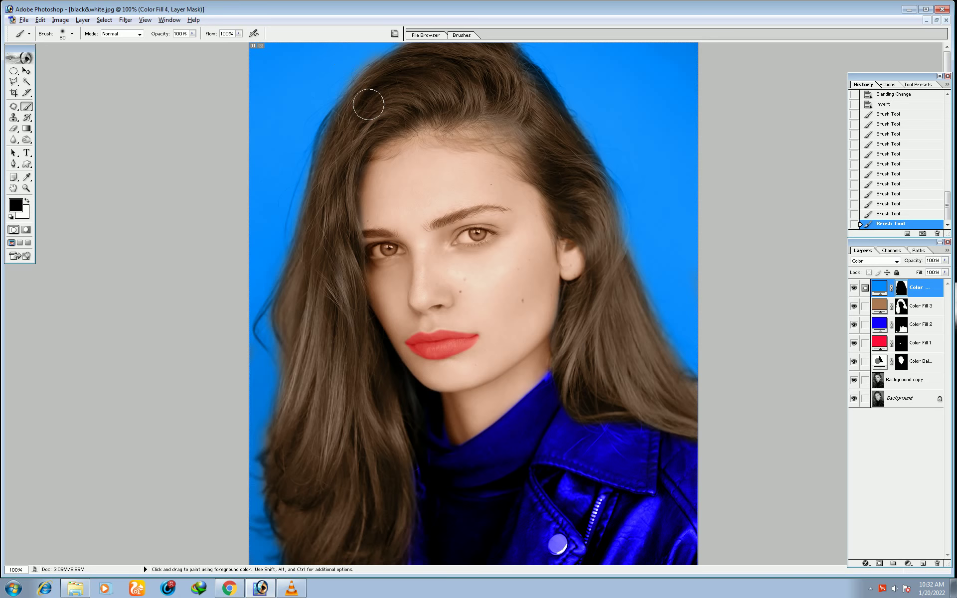
{"action": "left_click_drag", "start_coordinate": [378, 77], "coordinate": [298, 282]}
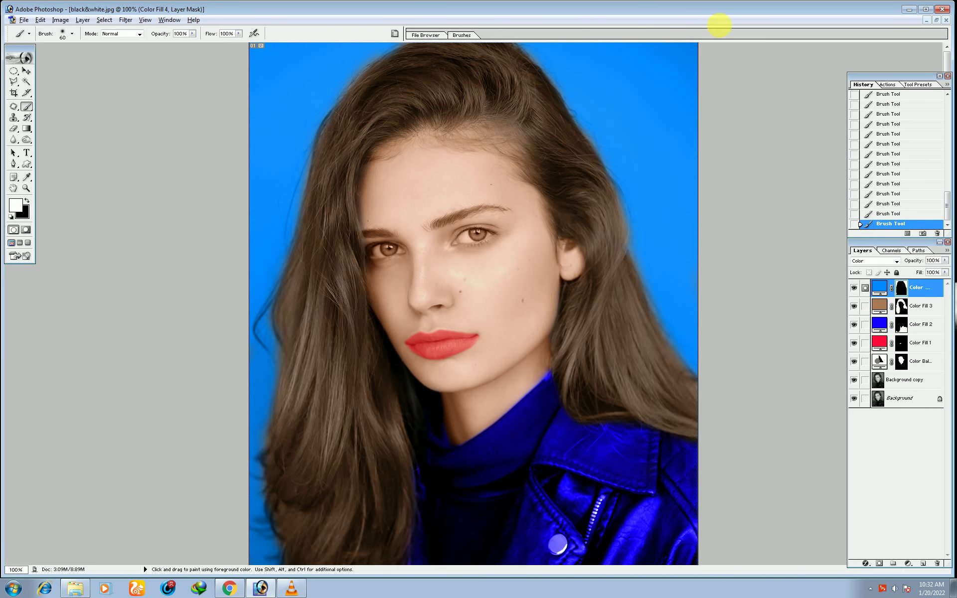
{"action": "key", "text": "ctrl+minus"}
{"action": "key", "text": "ctrl+plus"}
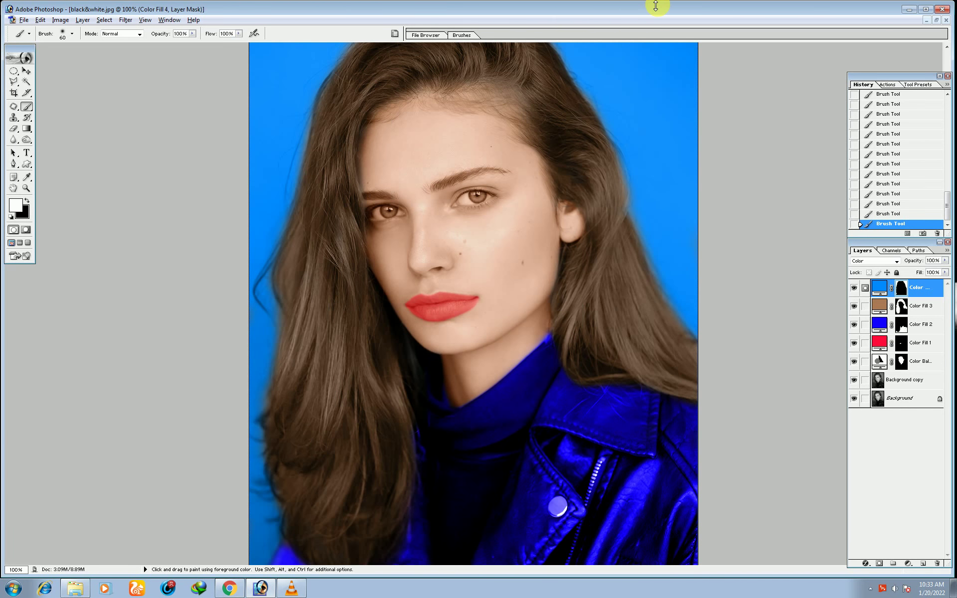
{"action": "key", "text": "ctrl+minus"}
{"action": "key", "text": "ctrl+minus"}
{"action": "key", "text": "ctrl+plus"}
{"action": "key", "text": "ctrl+plus"}
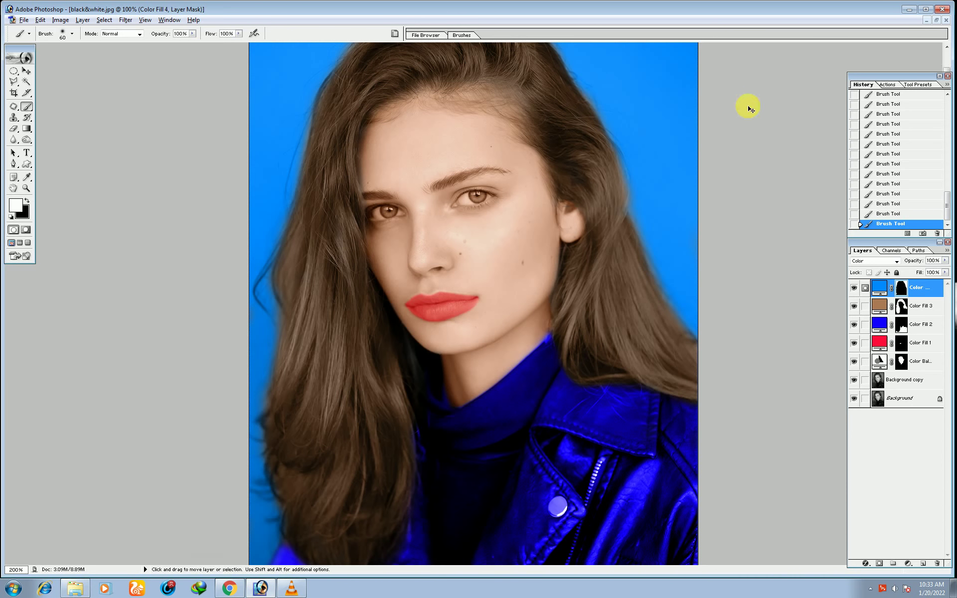
Target the blue jacket layer's mask near the neck and collar with a smaller black brush.
{"action": "key", "text": "ctrl+plus"}
{"action": "key", "text": "ctrl+plus"}
{"action": "key", "text": "ctrl+plus"}
{"action": "left_click_drag", "start_coordinate": [698, 442], "coordinate": [564, 124]}
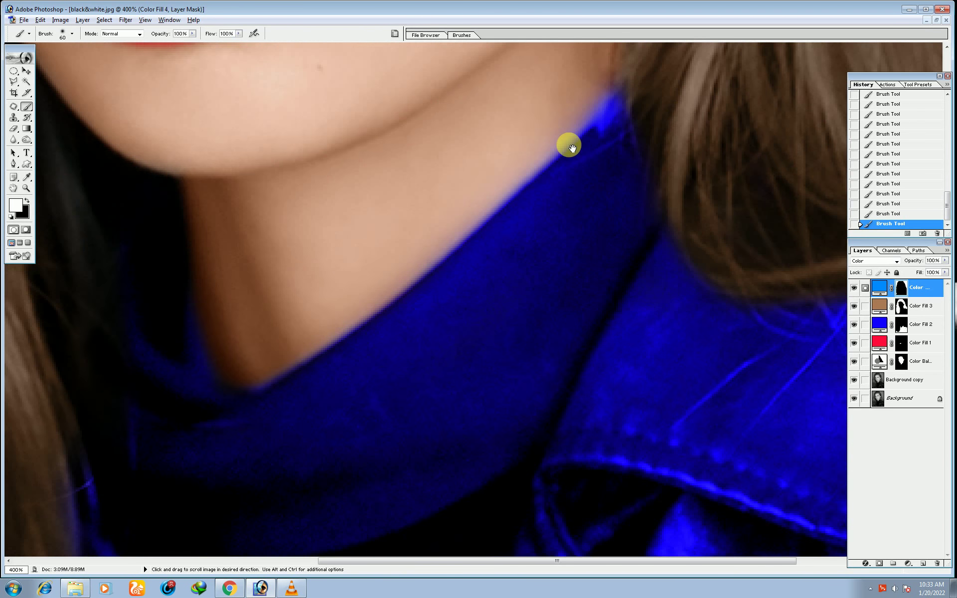
{"action": "left_click", "coordinate": [868, 325]}
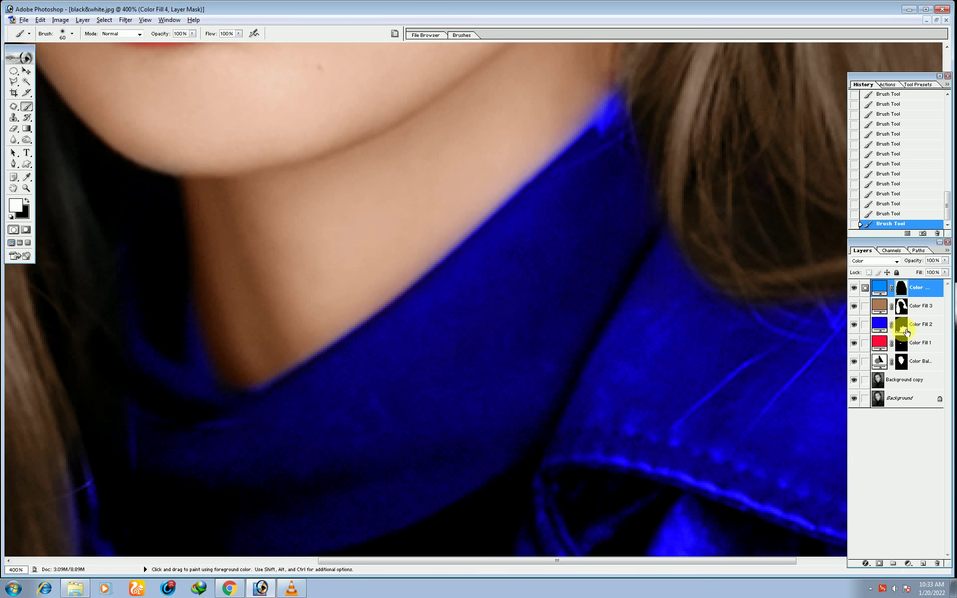
{"action": "left_click", "coordinate": [901, 326]}
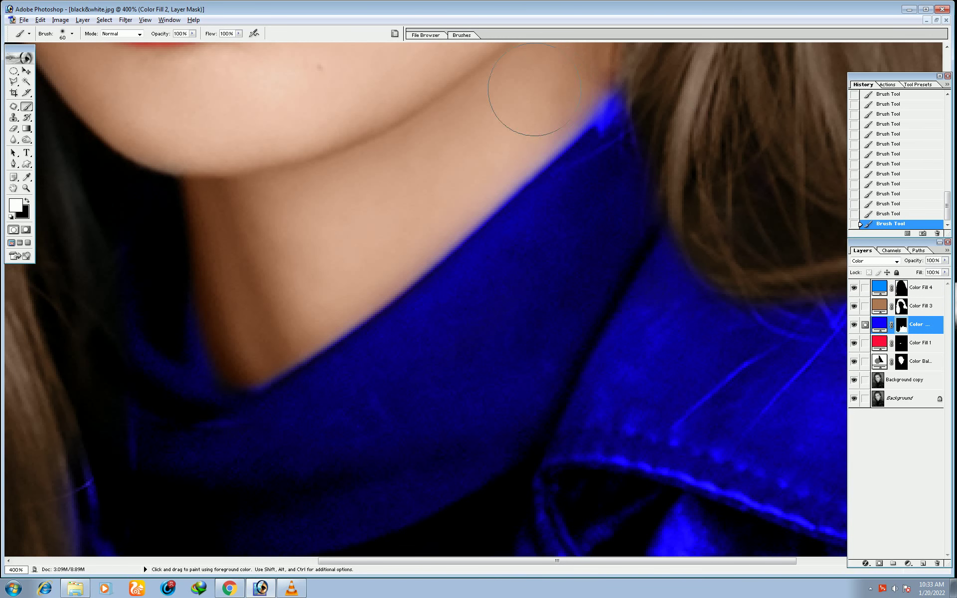
{"action": "left_click", "coordinate": [27, 201]}
{"action": "key", "text": "bracketleft"}
{"action": "key", "text": "bracketleft"}
{"action": "key", "text": "bracketleft"}
{"action": "key", "text": "ctrl+minus"}
{"action": "key", "text": "ctrl+minus"}
{"action": "key", "text": "ctrl+minus"}
{"action": "key", "text": "ctrl+minus"}
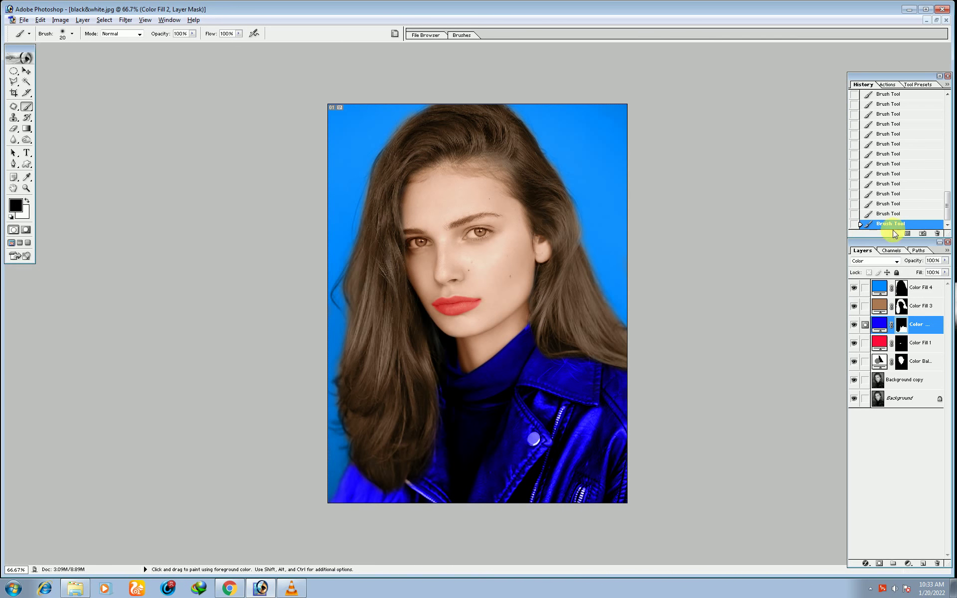
Add a Curves adjustment above Color Fill 4, nudging the curve midpoint slightly down.
{"action": "left_click", "coordinate": [880, 287]}
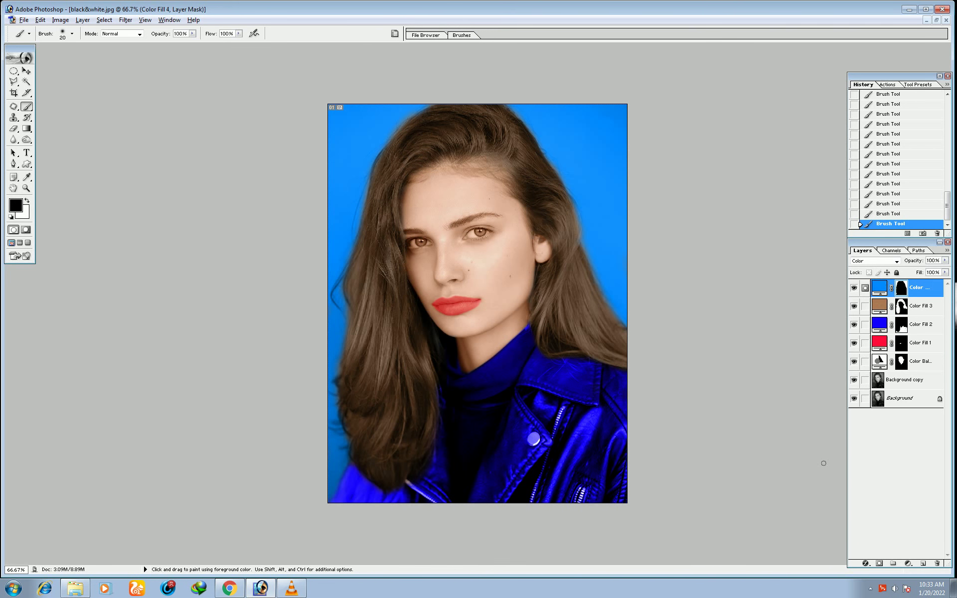
{"action": "key", "text": "ctrl+plus"}
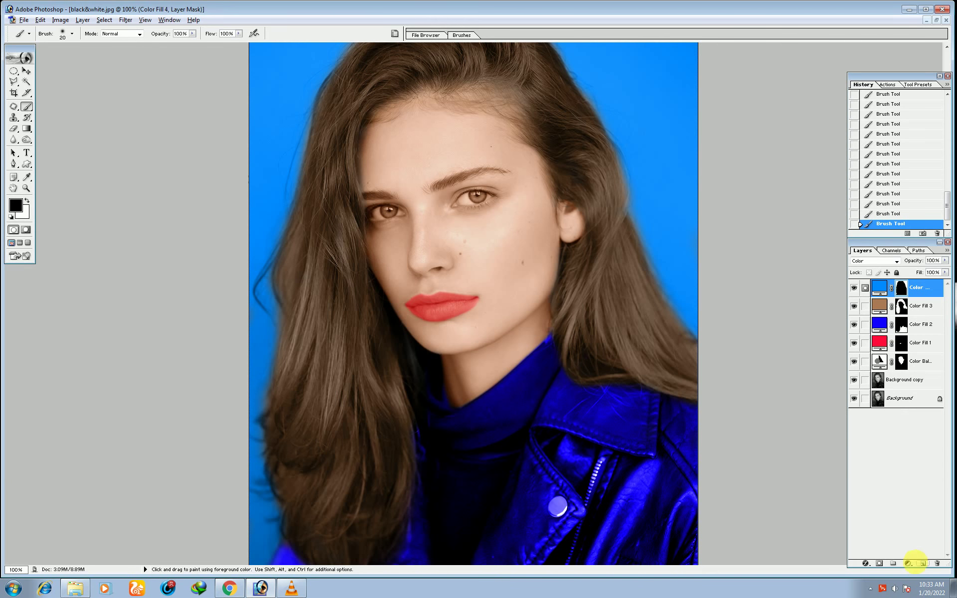
{"action": "left_click", "coordinate": [912, 564]}
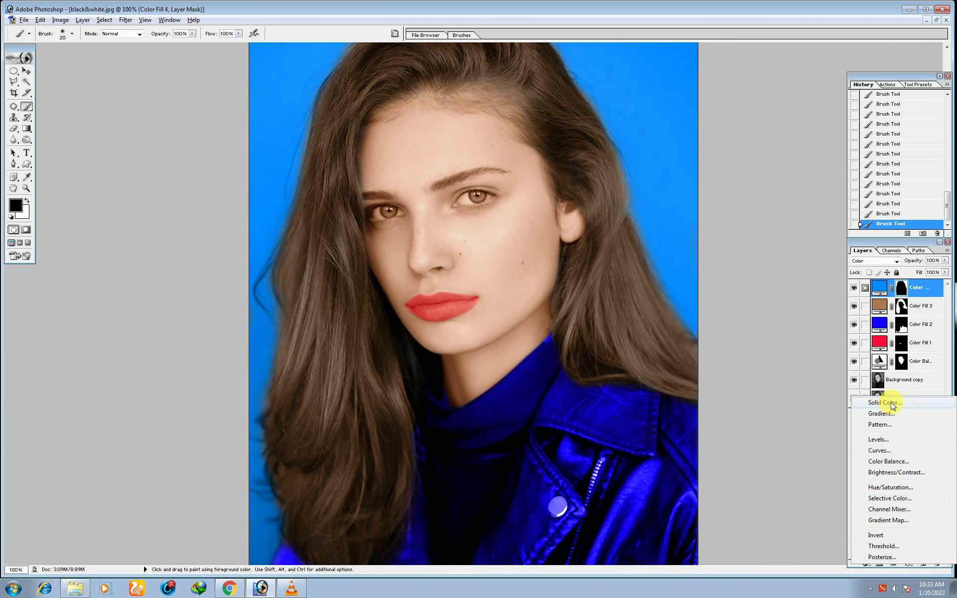
{"action": "left_click", "coordinate": [879, 450]}
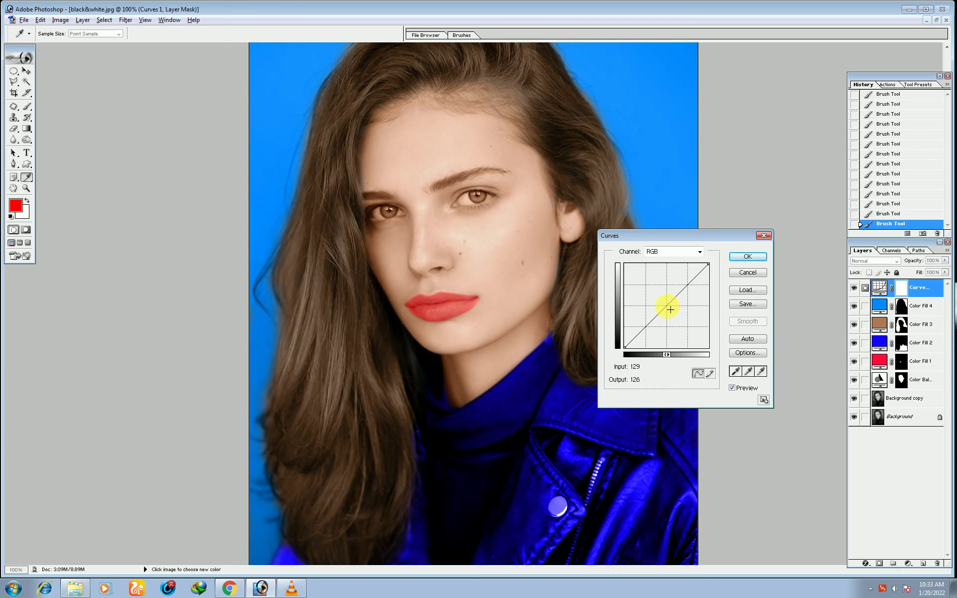
{"action": "left_click_drag", "start_coordinate": [669, 309], "coordinate": [668, 306]}
{"action": "left_click", "coordinate": [750, 258]}
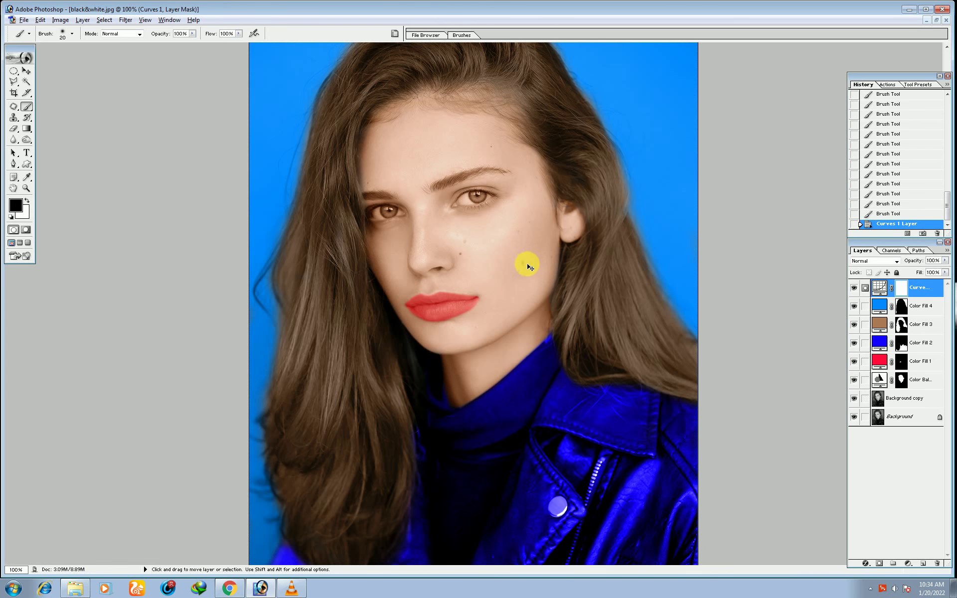
{"action": "scroll", "coordinate": [527, 263], "scroll_direction": "up", "scroll_amount": 2}
{"action": "scroll", "coordinate": [527, 263], "scroll_direction": "down", "scroll_amount": 1}
{"action": "scroll", "coordinate": [528, 266], "scroll_direction": "up", "scroll_amount": 1}
{"action": "scroll", "coordinate": [496, 388], "scroll_direction": "up", "scroll_amount": 5}
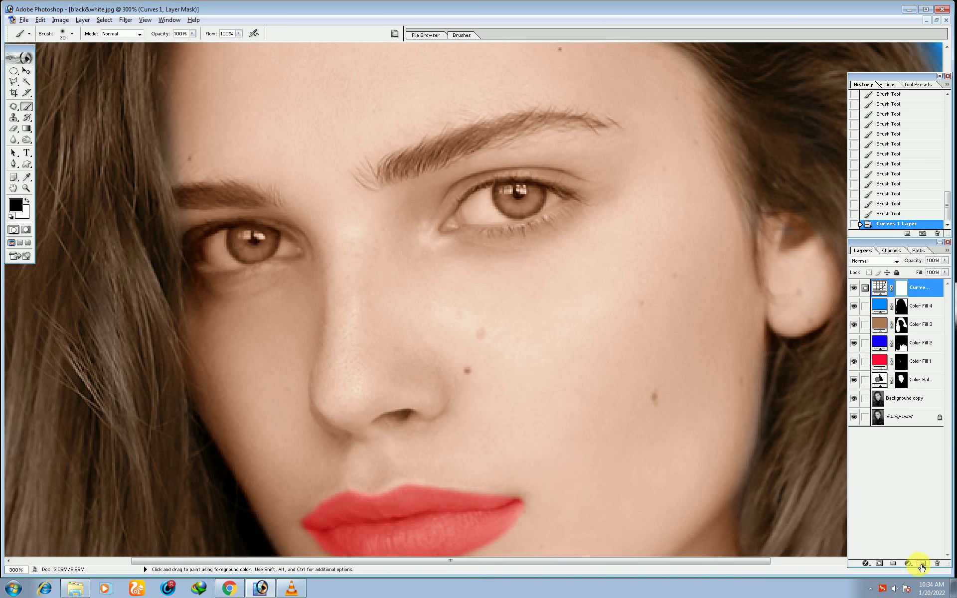
Add a grey #AAAAAA solid colour fill in Color mode with its mask inverted.
{"action": "left_click", "coordinate": [913, 565]}
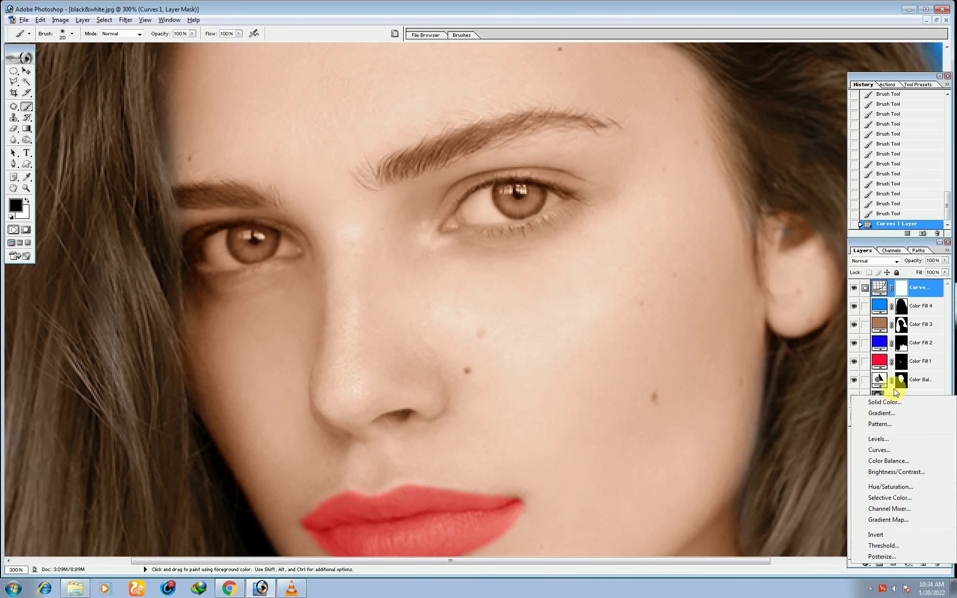
{"action": "left_click", "coordinate": [887, 403]}
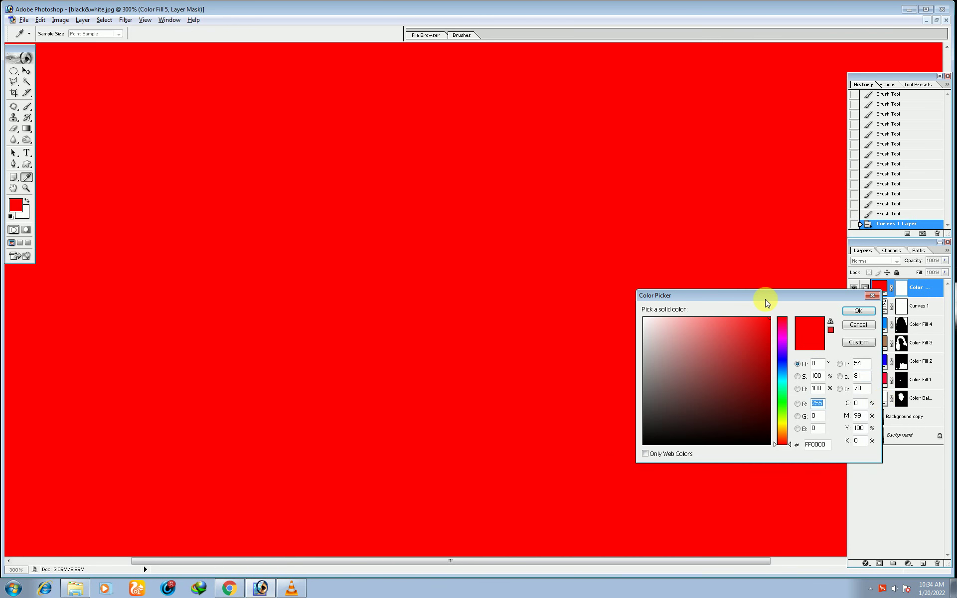
{"action": "left_click", "coordinate": [643, 360]}
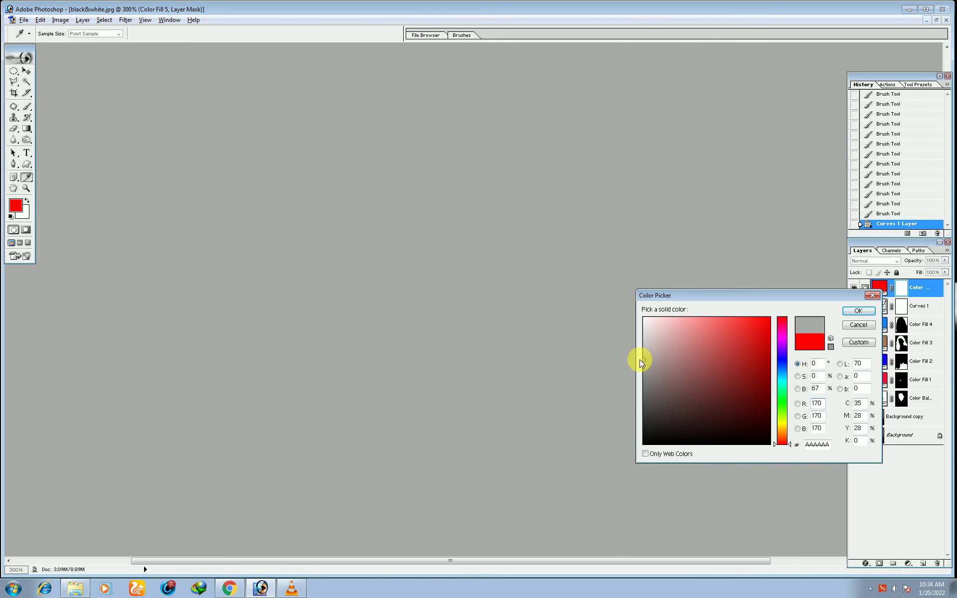
{"action": "left_click", "coordinate": [858, 310]}
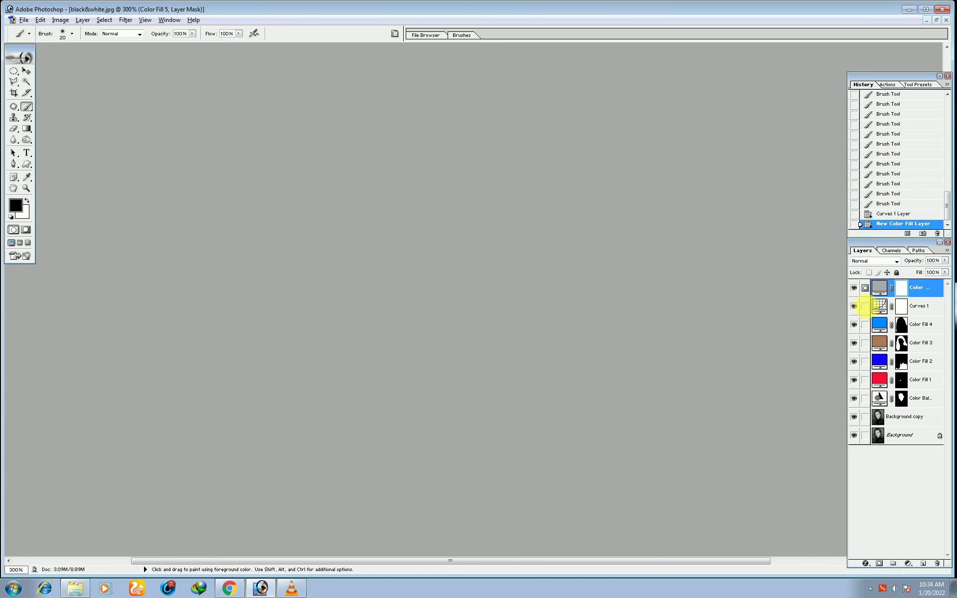
{"action": "left_click", "coordinate": [895, 261]}
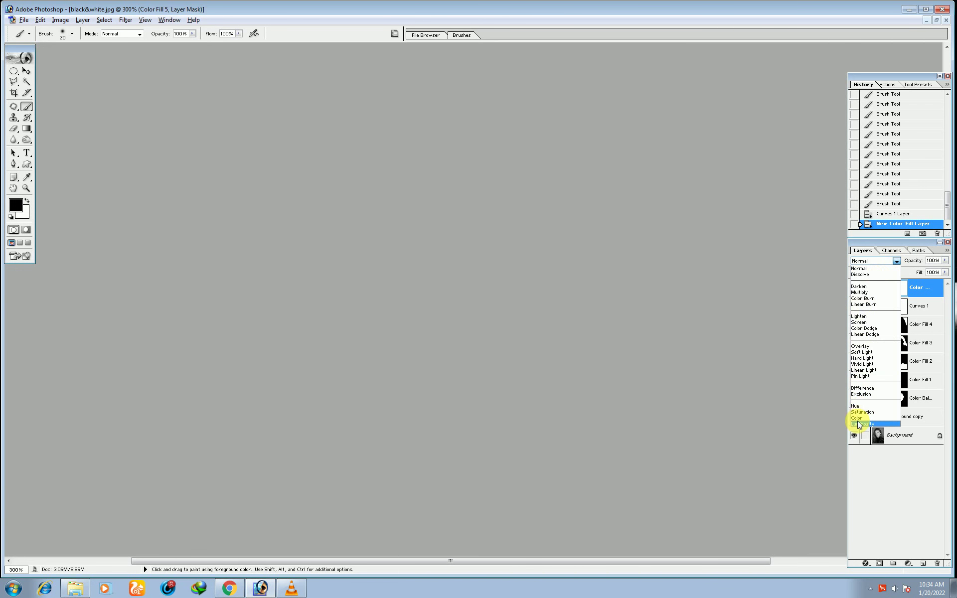
{"action": "left_click", "coordinate": [862, 417]}
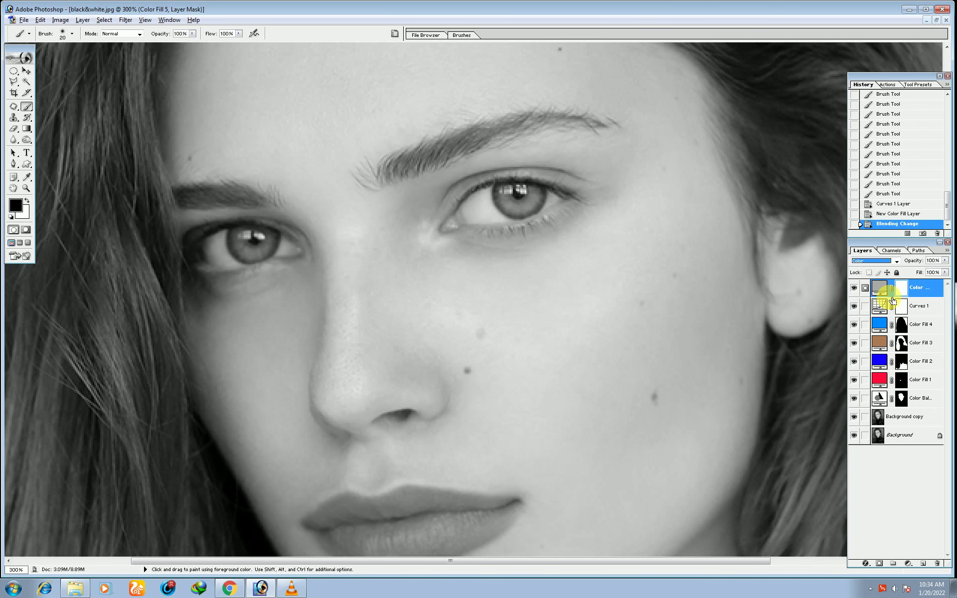
{"action": "key", "text": "ctrl+i"}
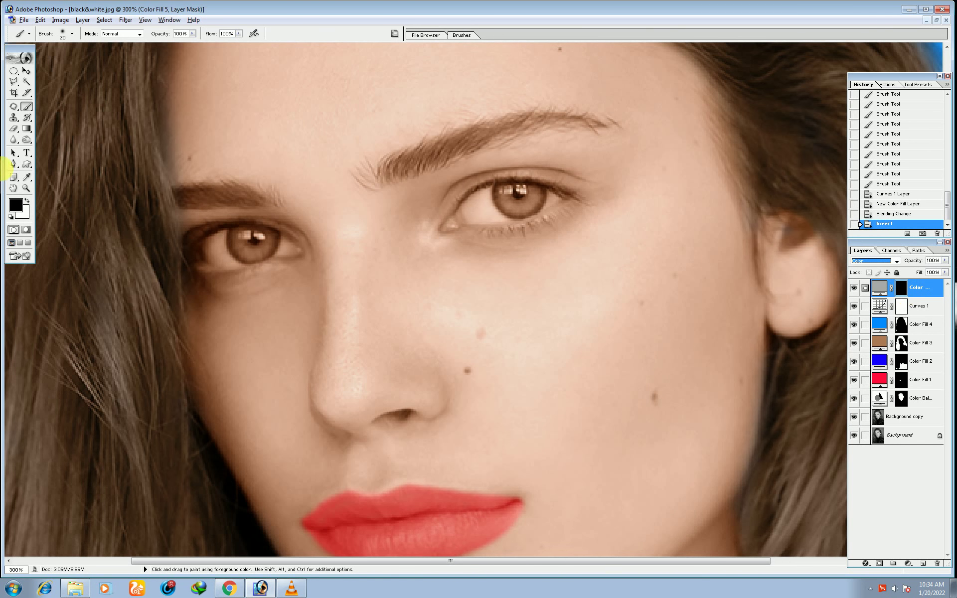
Paint white over both irises to reveal the grey-blue, touching up their edges.
{"action": "left_click", "coordinate": [27, 200]}
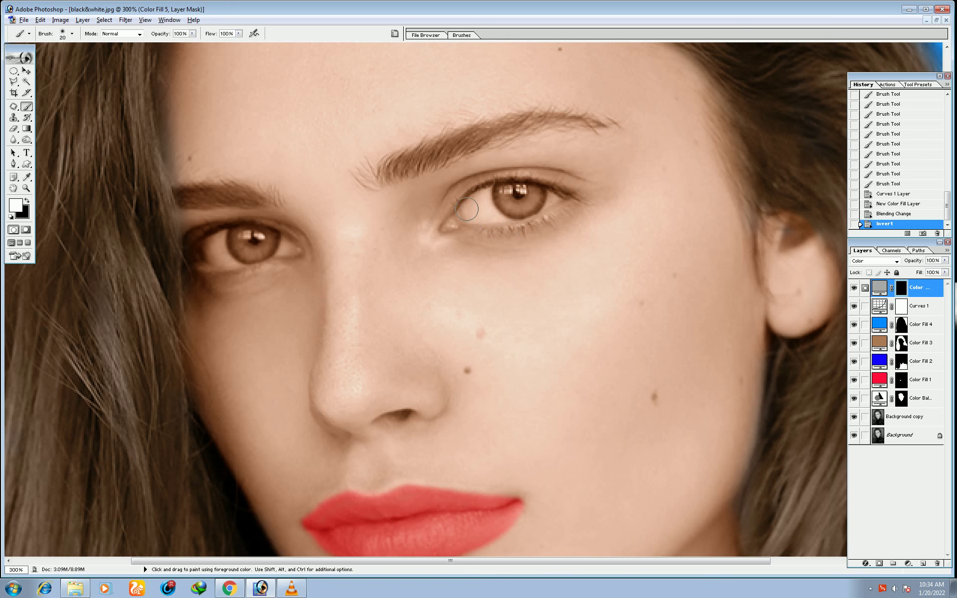
{"action": "mouse_move", "coordinate": [469, 207]}
{"action": "left_mouse_down"}
{"action": "mouse_move", "coordinate": [520, 194]}
{"action": "mouse_move", "coordinate": [543, 204]}
{"action": "left_mouse_up"}
{"action": "key", "text": "bracketleft"}
{"action": "key", "text": "bracketright"}
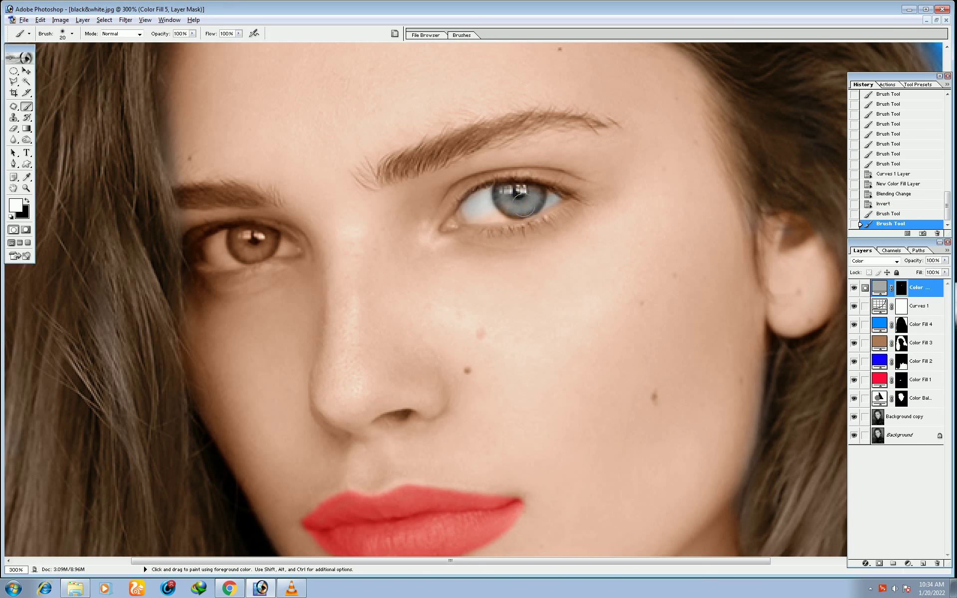
{"action": "left_click", "coordinate": [297, 238]}
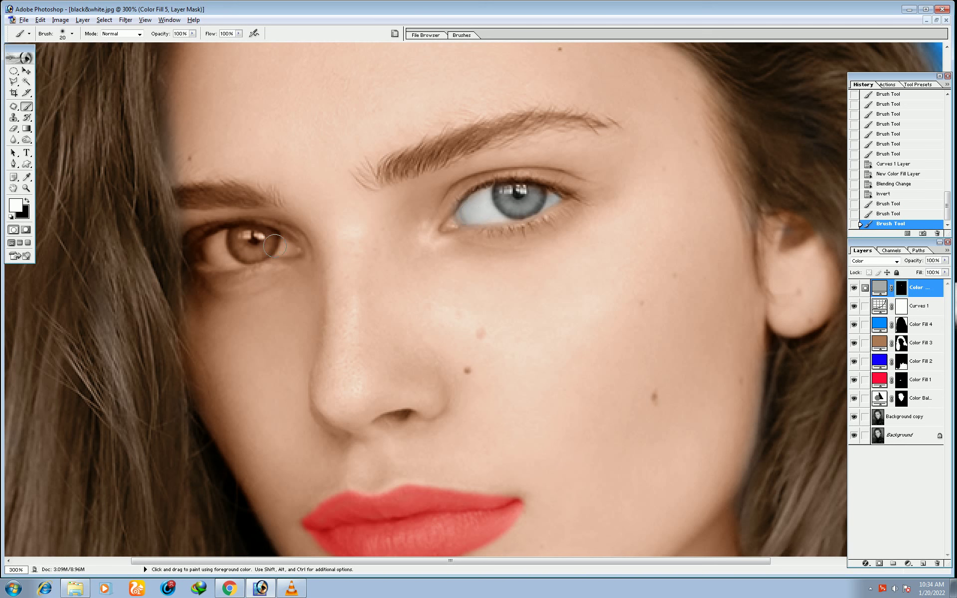
{"action": "left_click_drag", "start_coordinate": [297, 238], "coordinate": [210, 244]}
{"action": "key", "text": "bracketleft"}
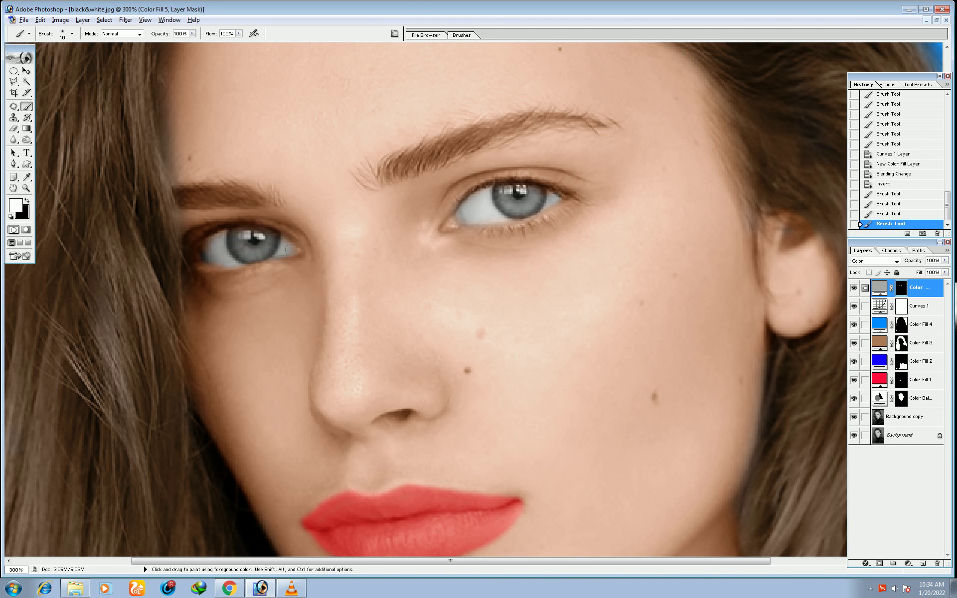
{"action": "left_click_drag", "start_coordinate": [244, 254], "coordinate": [283, 238]}
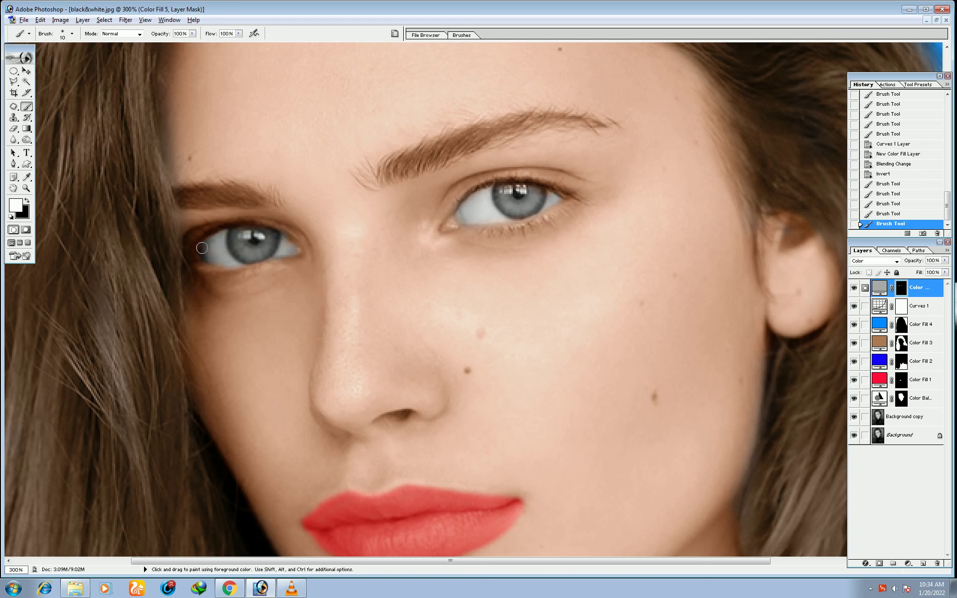
{"action": "left_click", "coordinate": [241, 239]}
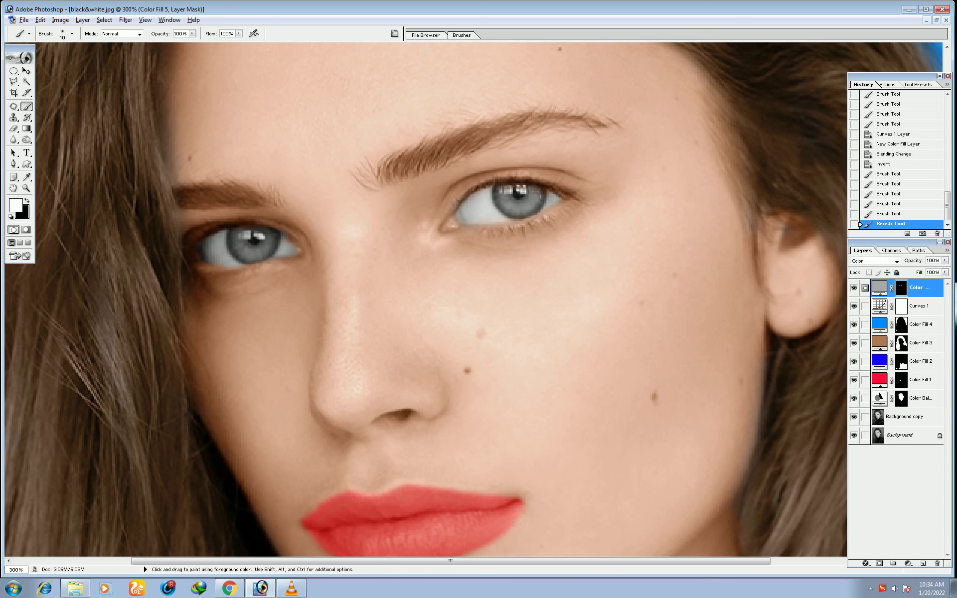
{"action": "left_click_drag", "start_coordinate": [522, 199], "coordinate": [543, 192]}
{"action": "key", "text": "ctrl+alt+0"}
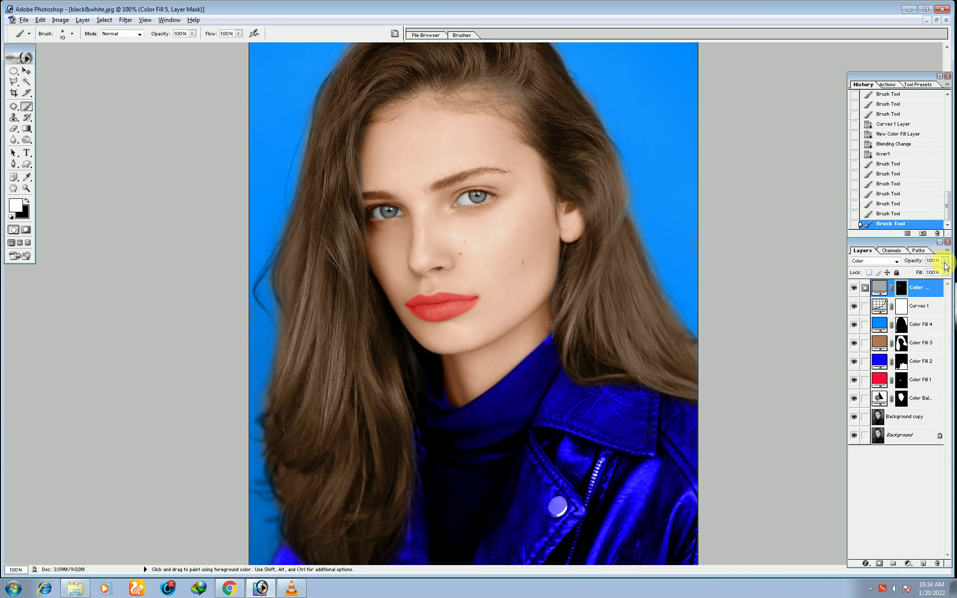
Lower the eye colour layer's opacity to 50%.
{"action": "left_click", "coordinate": [944, 260]}
{"action": "left_click_drag", "start_coordinate": [936, 270], "coordinate": [920, 269]}
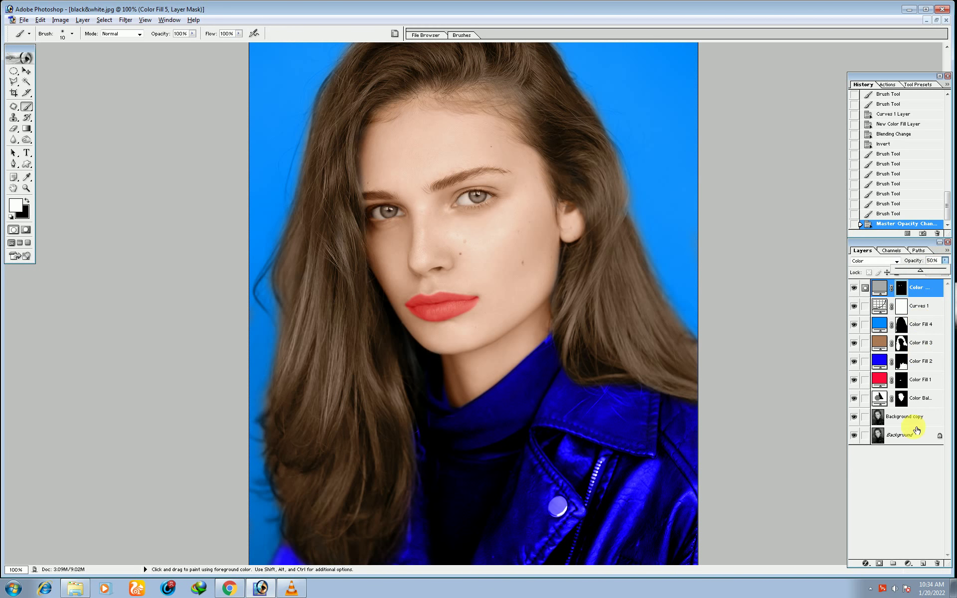
{"action": "key", "text": "Return"}
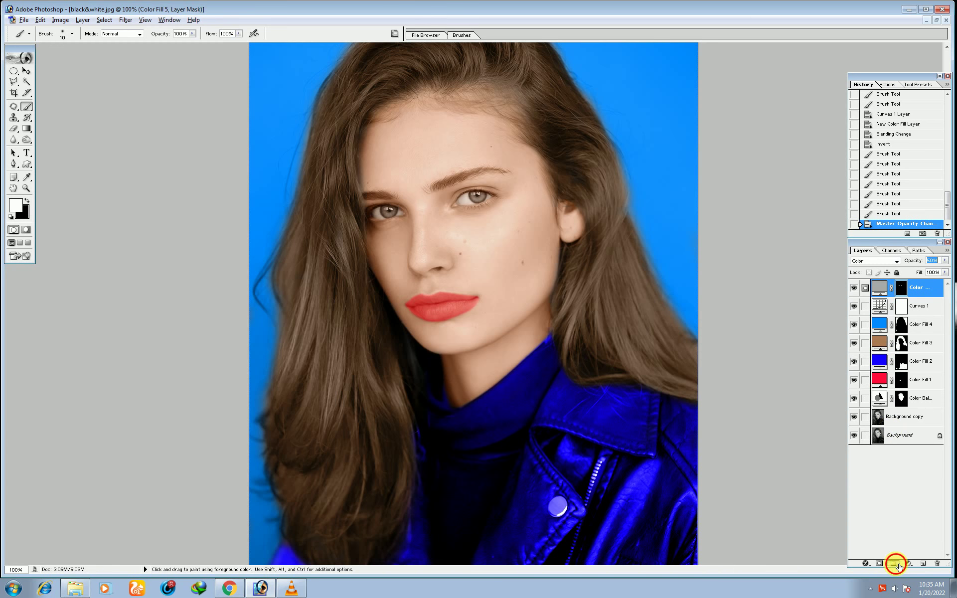
Create a layer group, Set 1, and move the colour and adjustment layers into it.
{"action": "left_click", "coordinate": [894, 563]}
{"action": "left_click", "coordinate": [873, 283]}
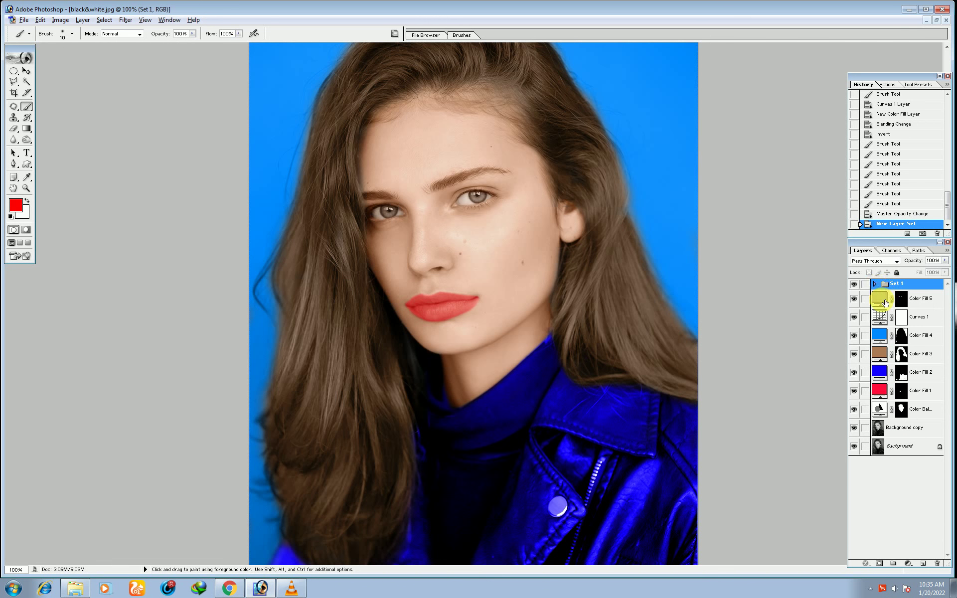
{"action": "left_click_drag", "start_coordinate": [882, 301], "coordinate": [892, 284]}
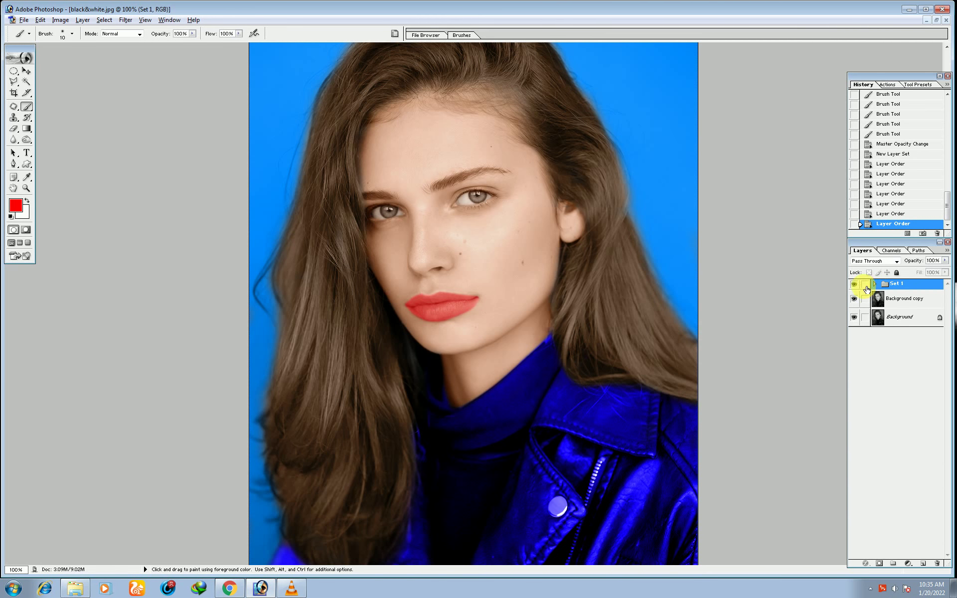
{"action": "left_click", "coordinate": [854, 283]}
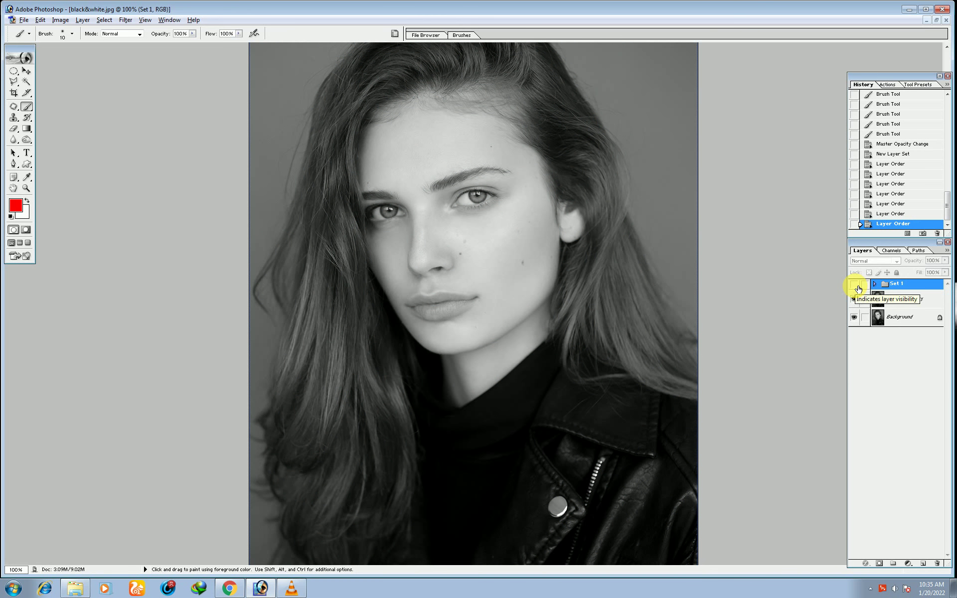
{"action": "left_click", "coordinate": [854, 284]}
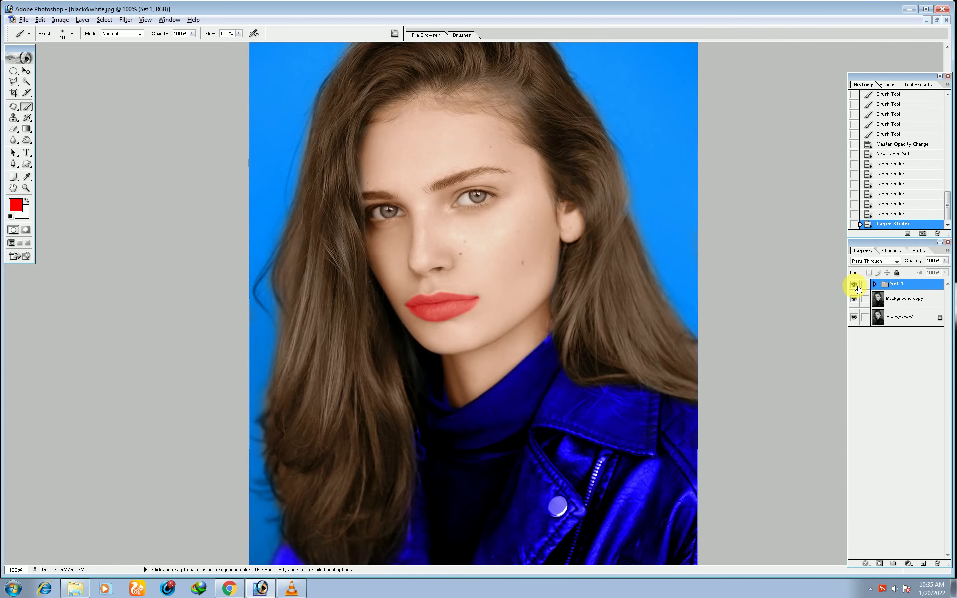
{"action": "left_click", "coordinate": [853, 283]}
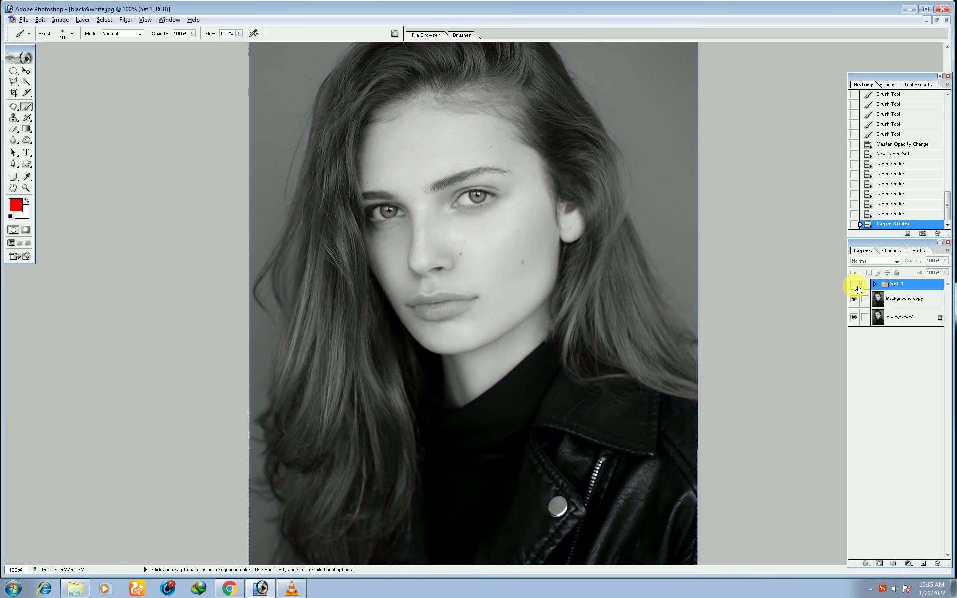
{"action": "left_click", "coordinate": [857, 287]}
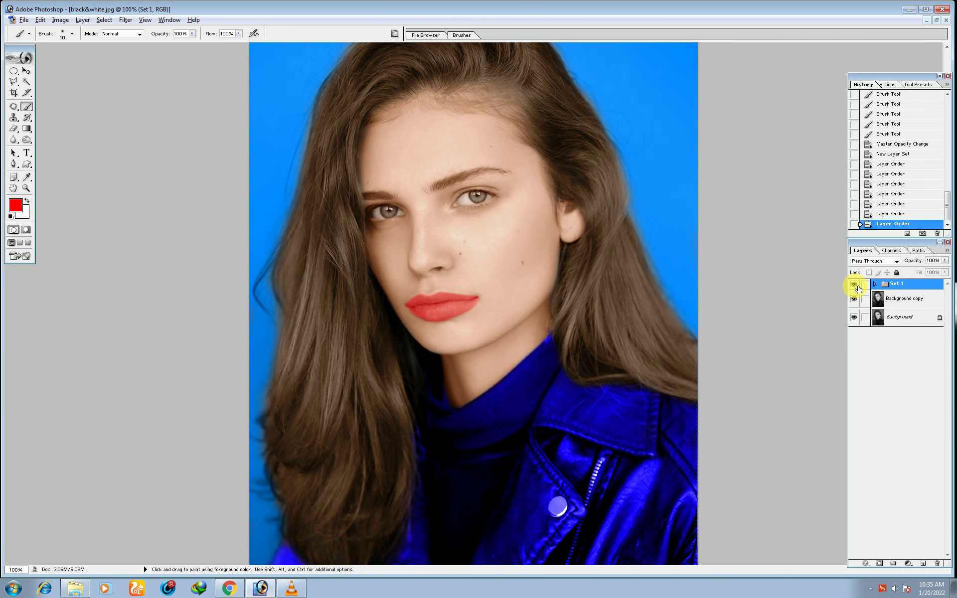
{"action": "key", "text": "ctrl+minus"}
{"action": "key", "text": "ctrl+plus"}
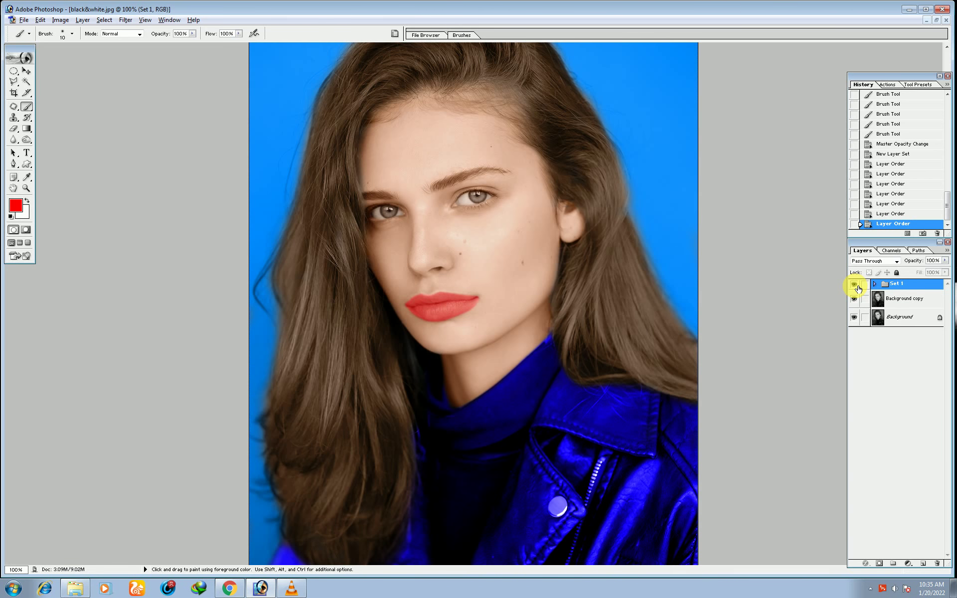